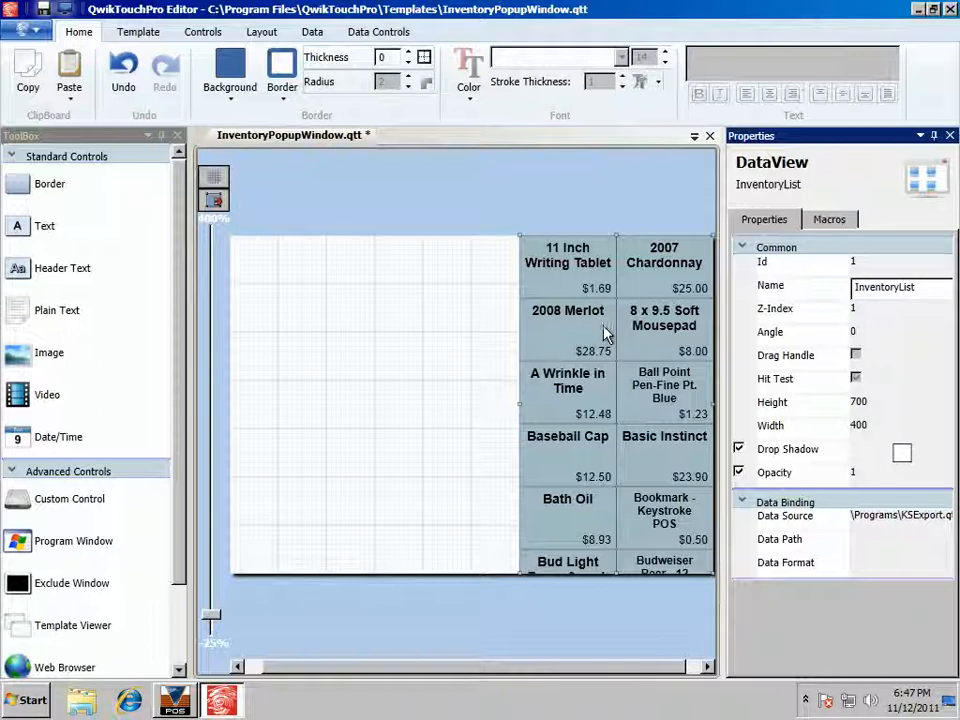
Step: Check the inventory list's scrolling and its macros, and widen the list to fill the full width of the template
{"action": "scroll", "coordinate": [606, 340], "scroll_direction": "down", "scroll_amount": 3}
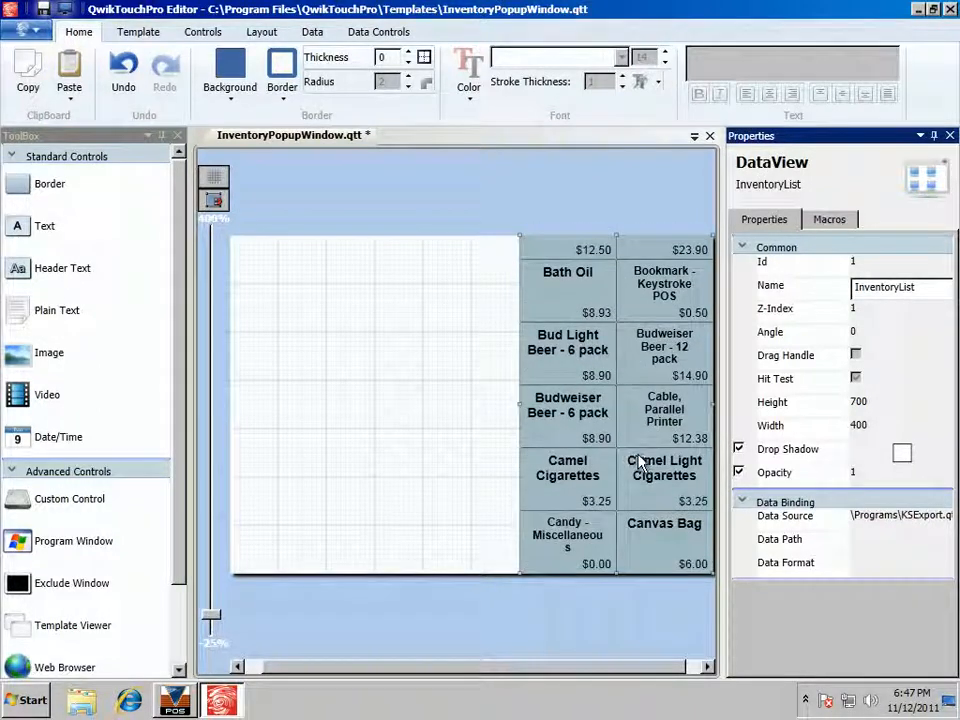
{"action": "scroll", "coordinate": [634, 514], "scroll_direction": "up", "scroll_amount": 3}
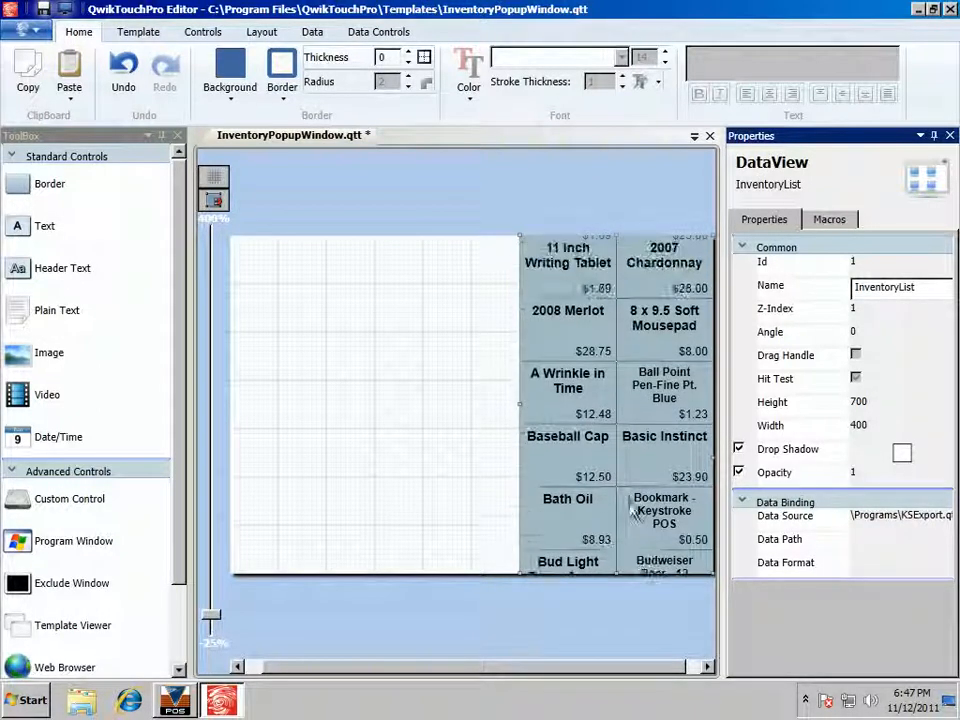
{"action": "left_click", "coordinate": [838, 222]}
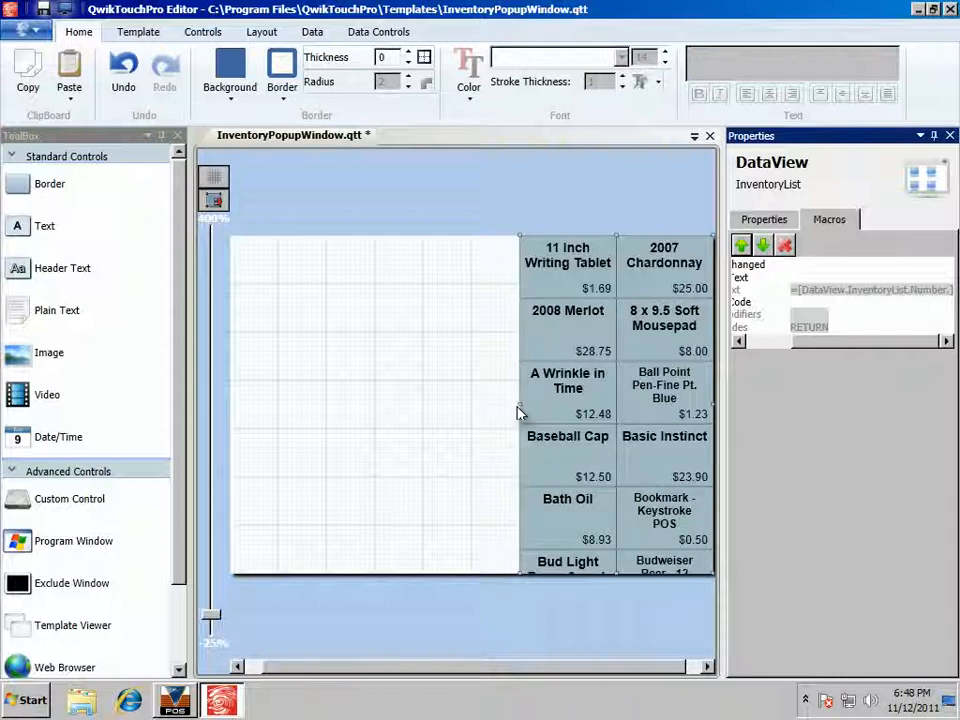
{"action": "left_click_drag", "start_coordinate": [519, 411], "coordinate": [231, 411]}
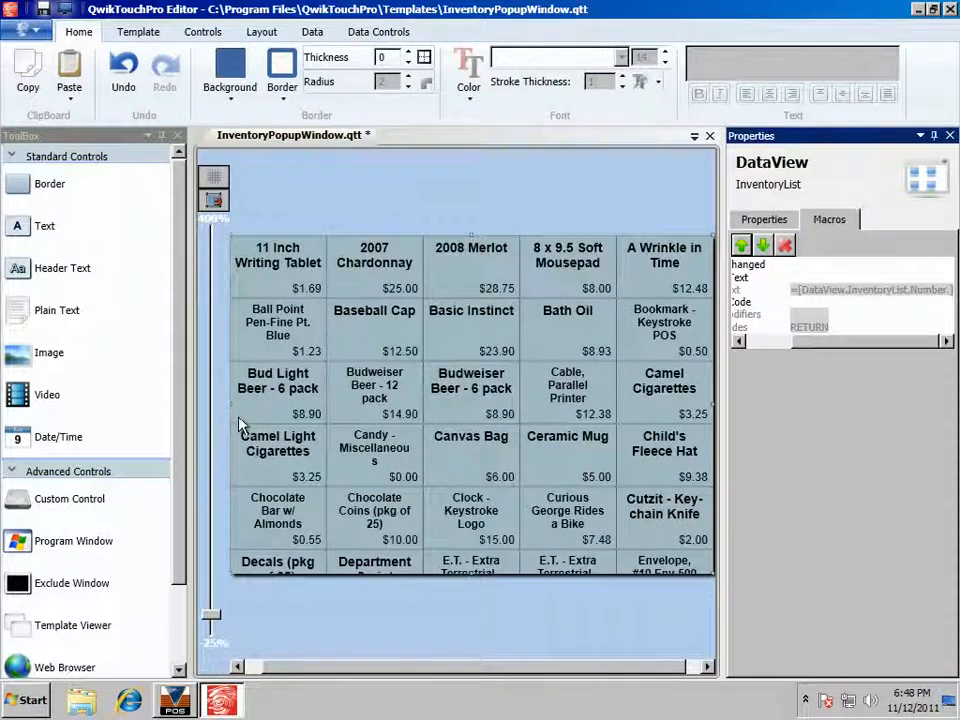
Step: In the popup template's properties, turn off Primary and set the default view to Window
{"action": "left_click", "coordinate": [22, 28]}
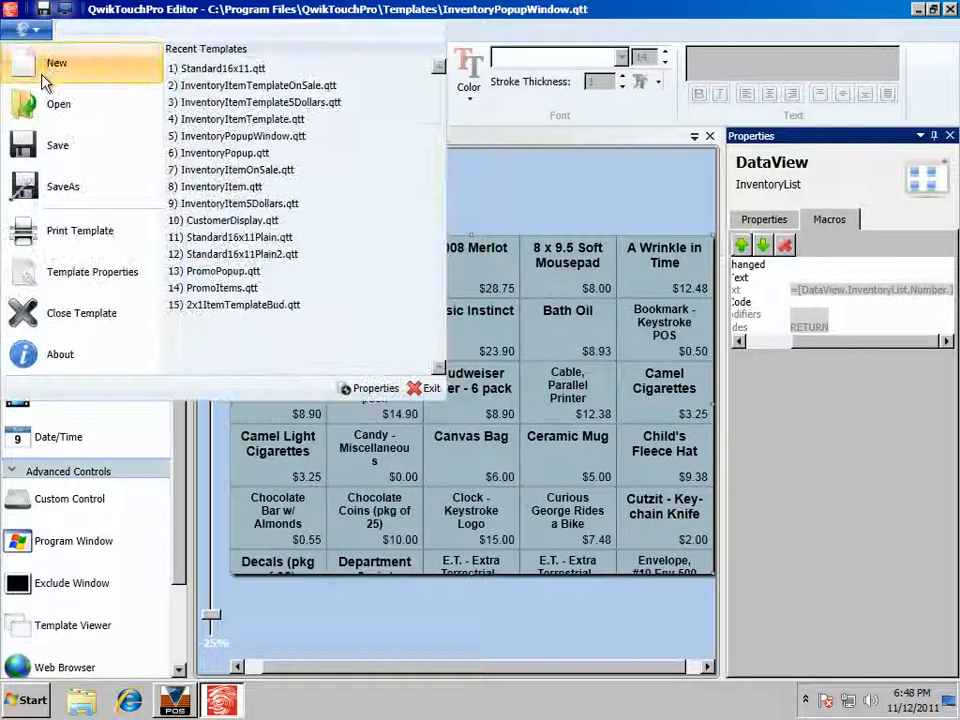
{"action": "left_click", "coordinate": [71, 272]}
{"action": "left_click_drag", "start_coordinate": [390, 208], "coordinate": [506, 150]}
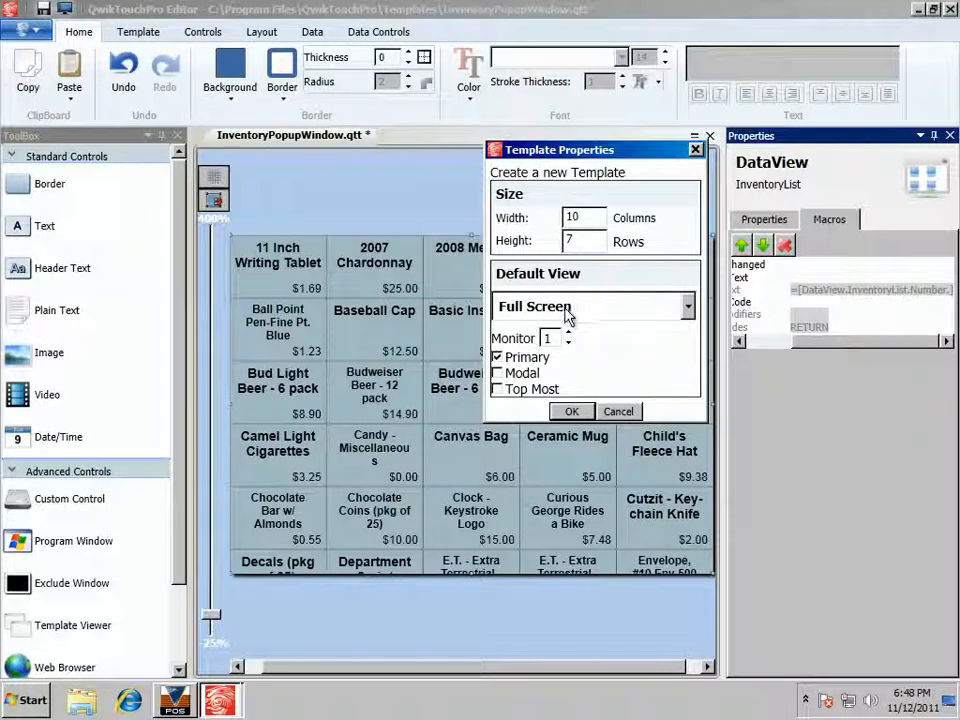
{"action": "left_click", "coordinate": [498, 359]}
{"action": "left_click", "coordinate": [560, 320]}
{"action": "left_click", "coordinate": [548, 343]}
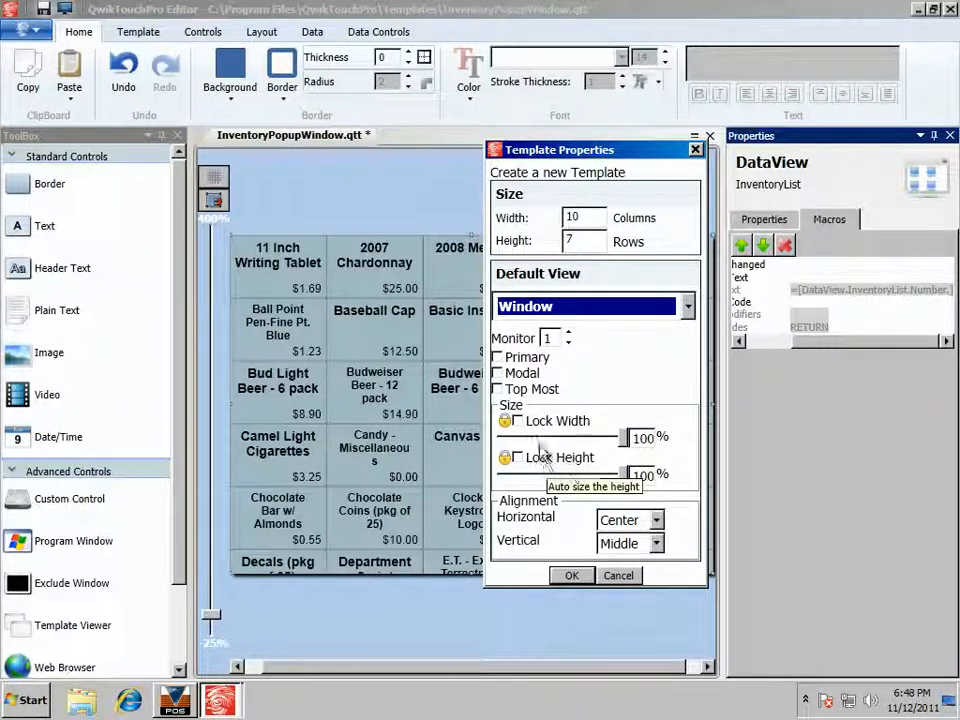
Step: Lock the template's window width, set its height to 75%, apply the properties and save the template
{"action": "left_click", "coordinate": [518, 421]}
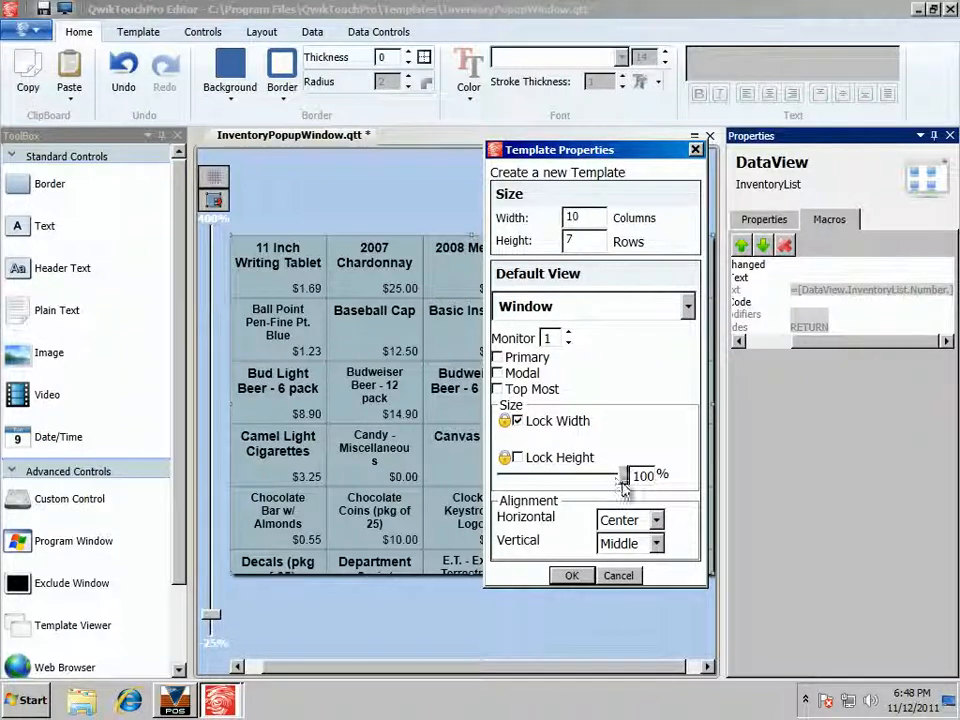
{"action": "left_click_drag", "start_coordinate": [626, 482], "coordinate": [594, 490]}
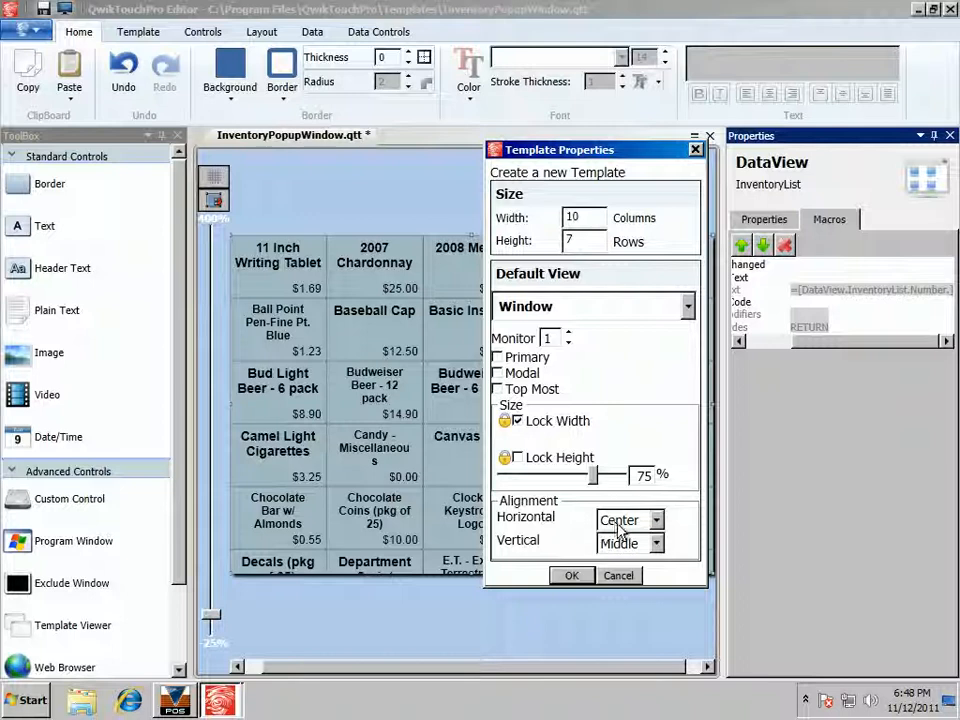
{"action": "left_click", "coordinate": [575, 577]}
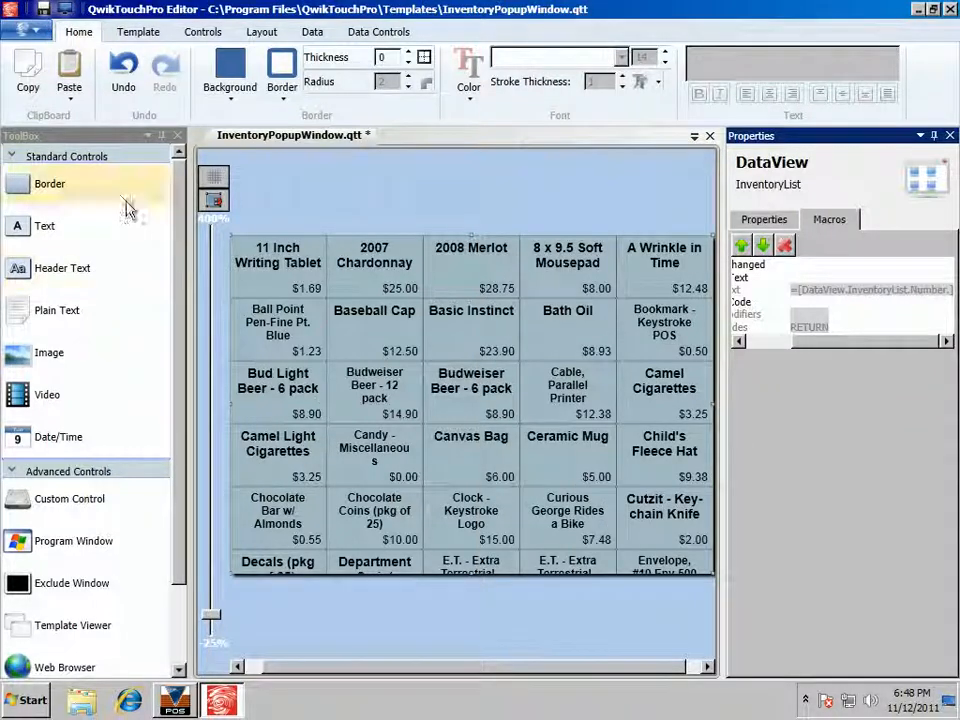
{"action": "left_click", "coordinate": [41, 9]}
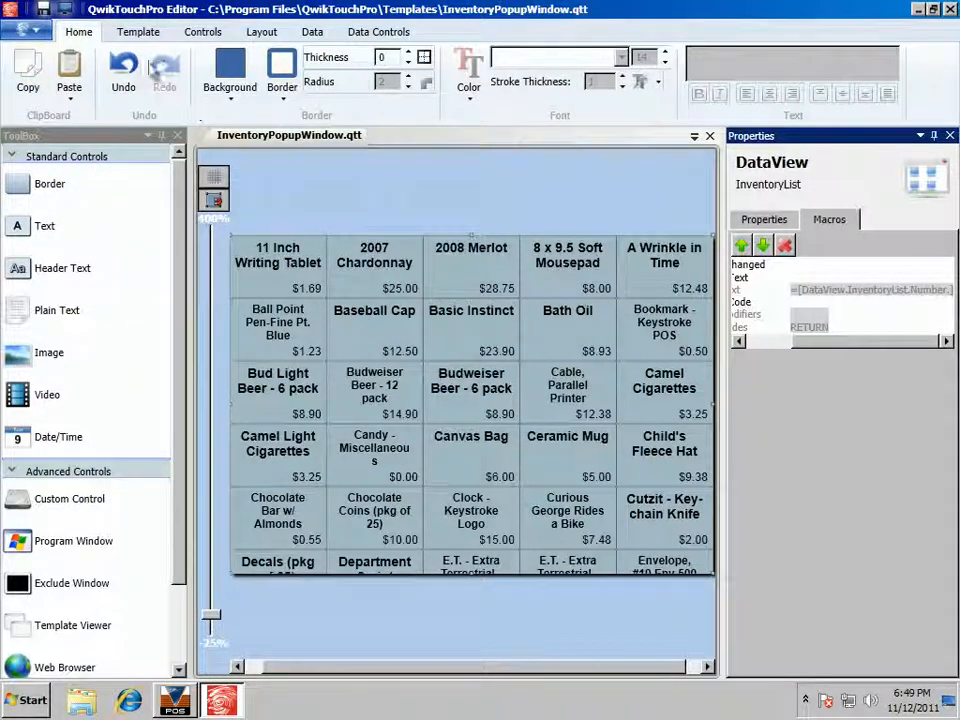
Step: Open the template Standard16x11.qtt from the Templates folder
{"action": "left_click", "coordinate": [30, 28]}
{"action": "left_click", "coordinate": [57, 106]}
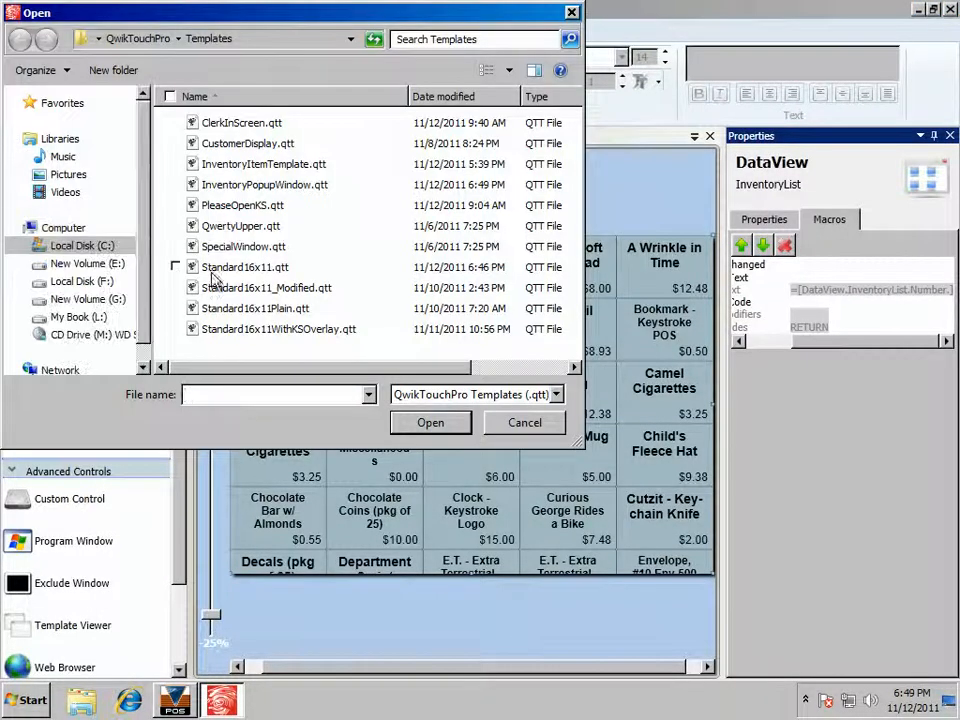
{"action": "left_click", "coordinate": [230, 267]}
{"action": "left_click", "coordinate": [429, 421]}
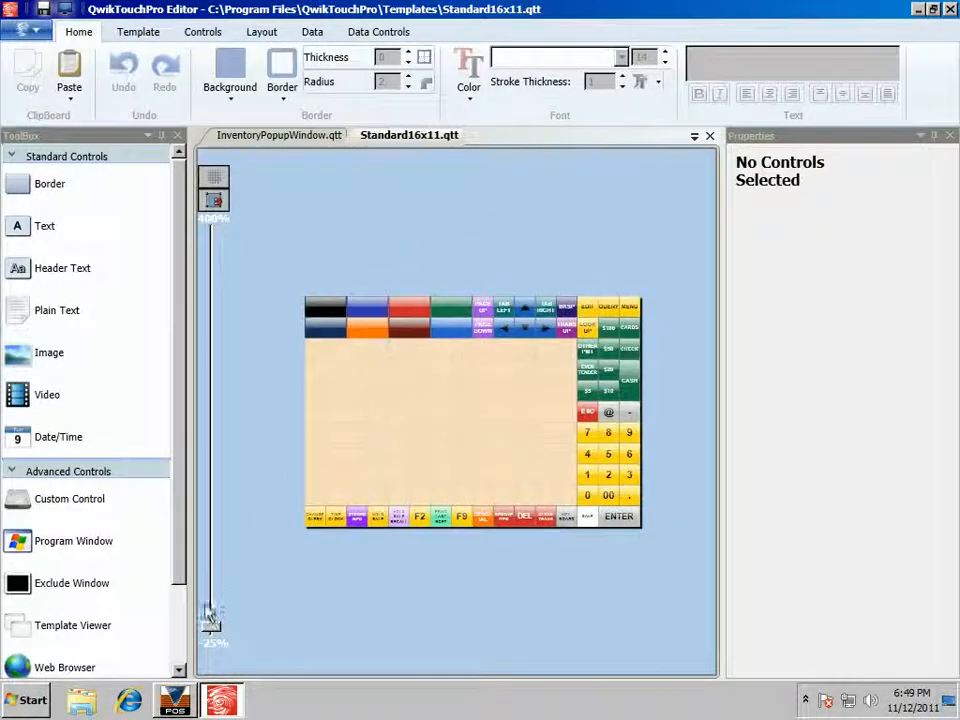
Step: Label the black button in the first row of the template PROMO
{"action": "left_click_drag", "start_coordinate": [207, 631], "coordinate": [208, 625]}
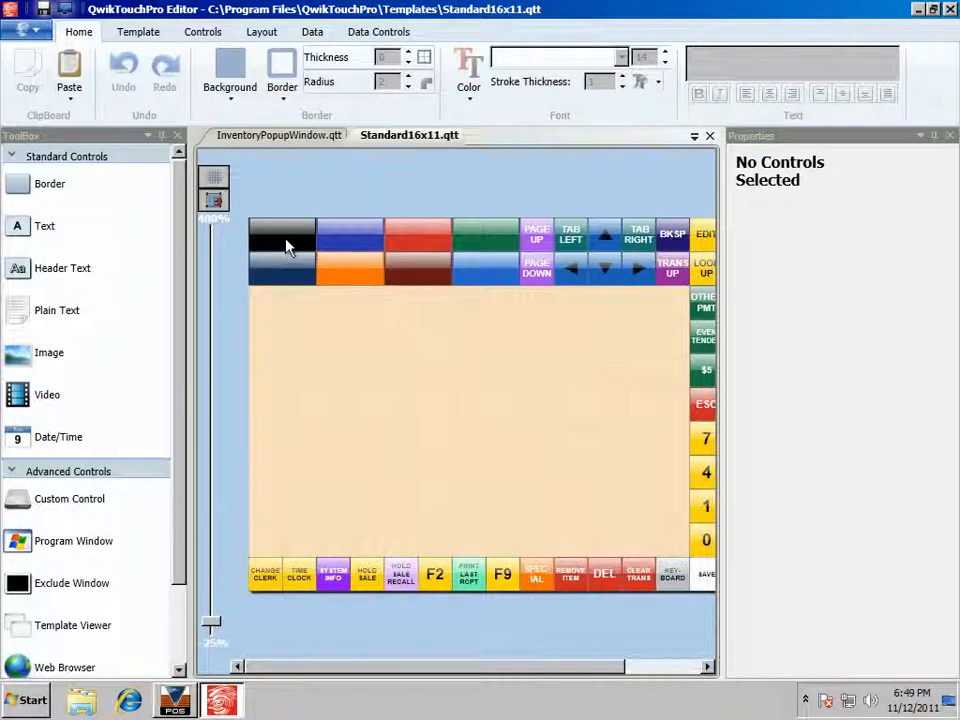
{"action": "left_click", "coordinate": [286, 247]}
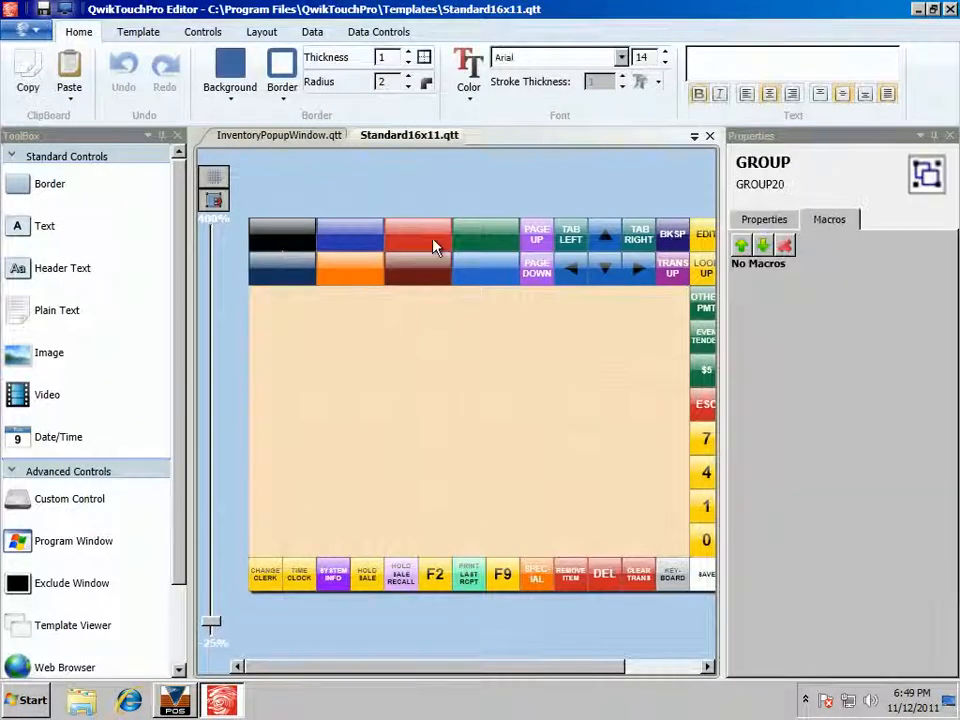
{"action": "left_click", "coordinate": [733, 60]}
{"action": "type", "text": "PO"}
{"action": "type", "text": "OMO"}
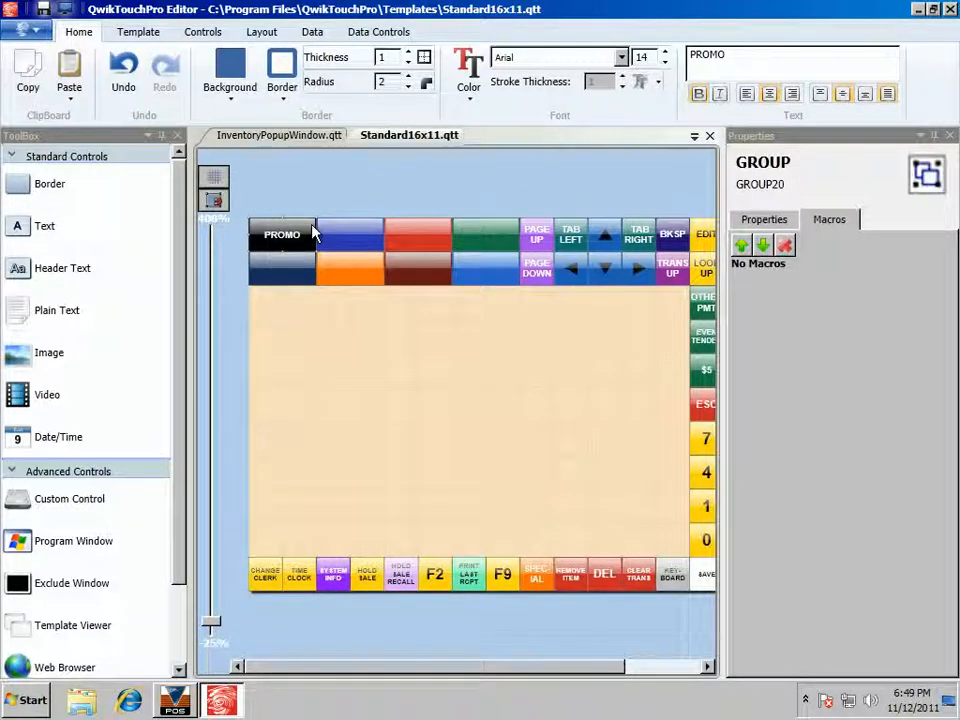
Step: Start a click macro for the PROMO button with QwikTouchPro as target and Show Template as action
{"action": "right_click", "coordinate": [293, 248]}
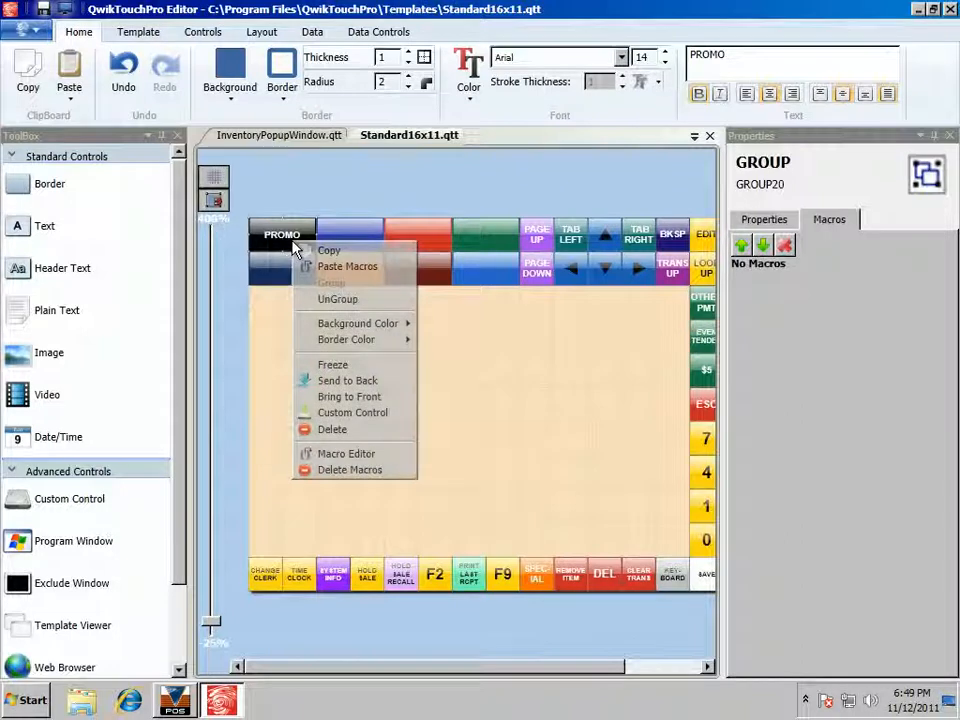
{"action": "left_click", "coordinate": [331, 456]}
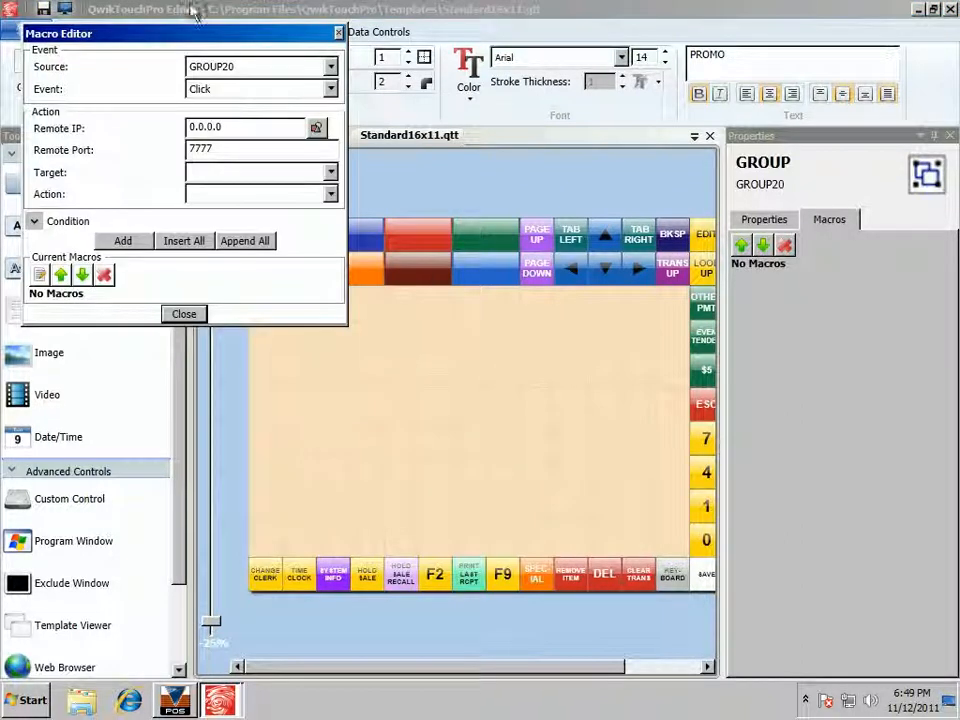
{"action": "left_click_drag", "start_coordinate": [180, 32], "coordinate": [461, 251]}
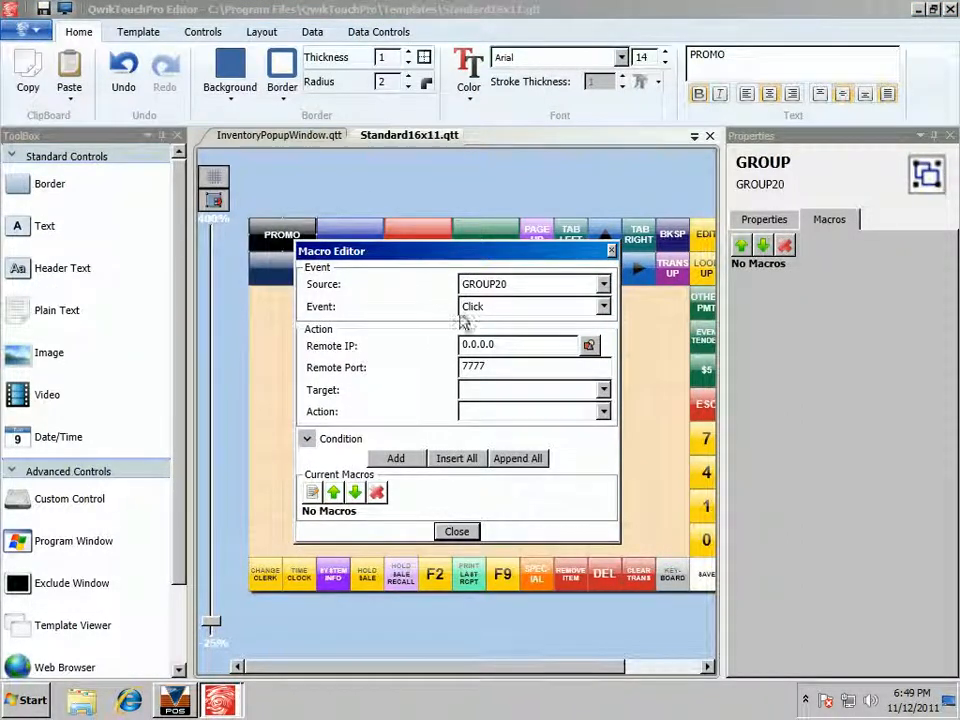
{"action": "left_click", "coordinate": [506, 390]}
{"action": "left_click", "coordinate": [503, 433]}
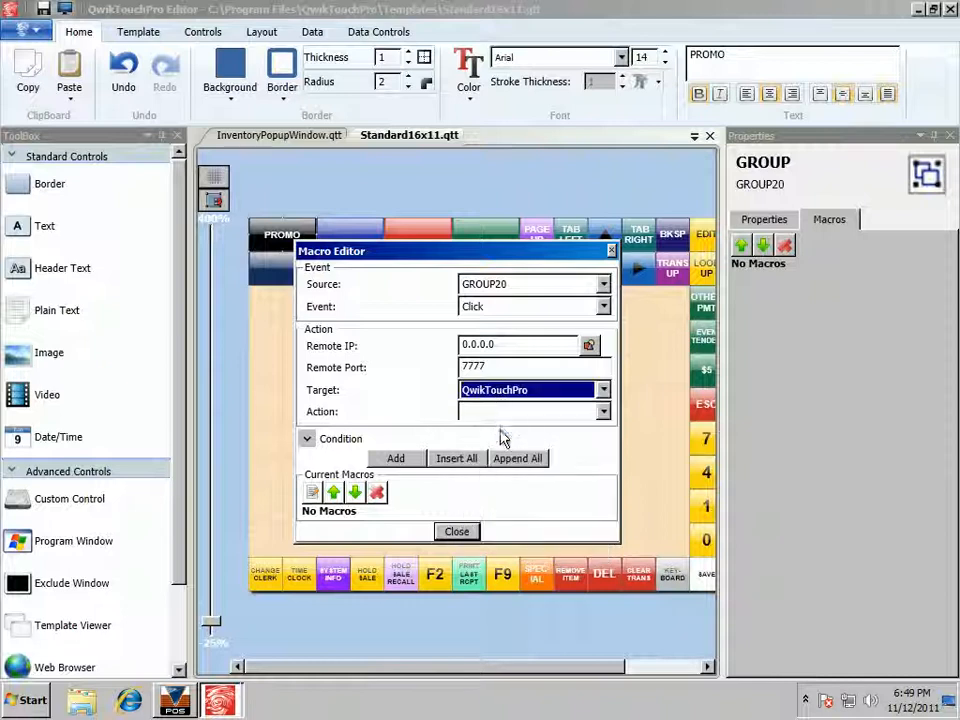
{"action": "left_click", "coordinate": [506, 411]}
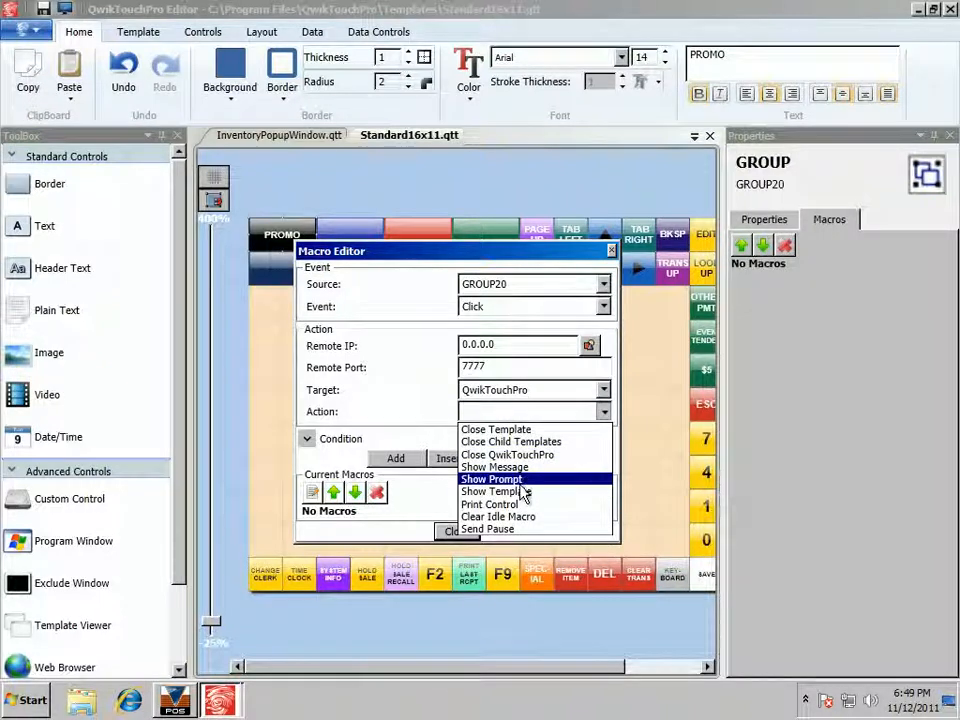
{"action": "left_click", "coordinate": [521, 491]}
Step: Choose InventoryPopupWindow.qtt as the template to show and add the macro without customizing its display
{"action": "left_click", "coordinate": [557, 465]}
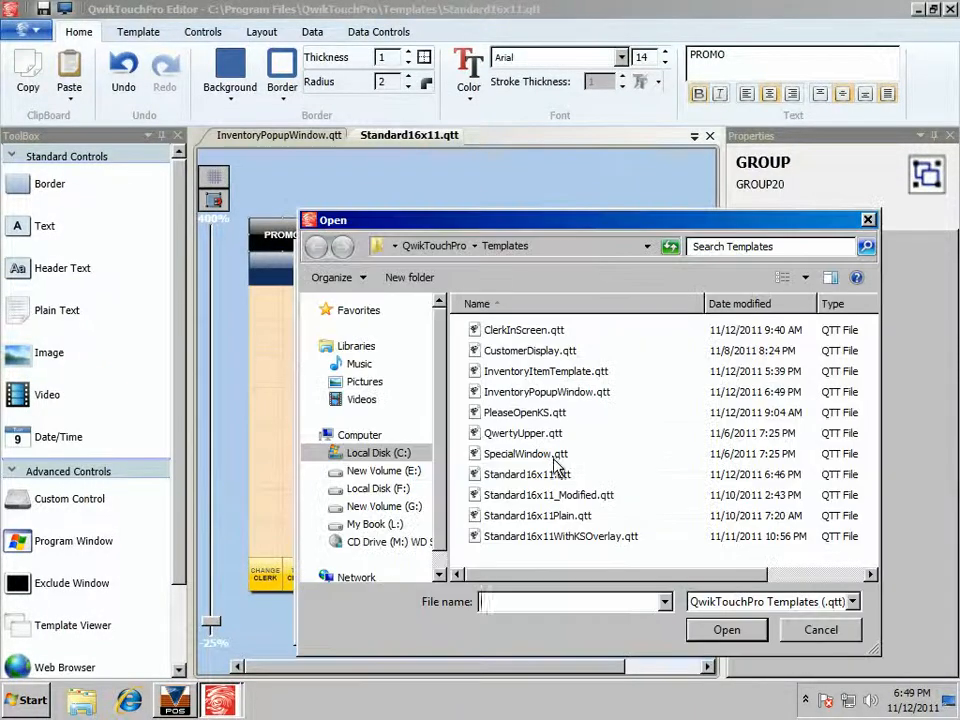
{"action": "left_click", "coordinate": [540, 392]}
{"action": "left_click", "coordinate": [706, 637]}
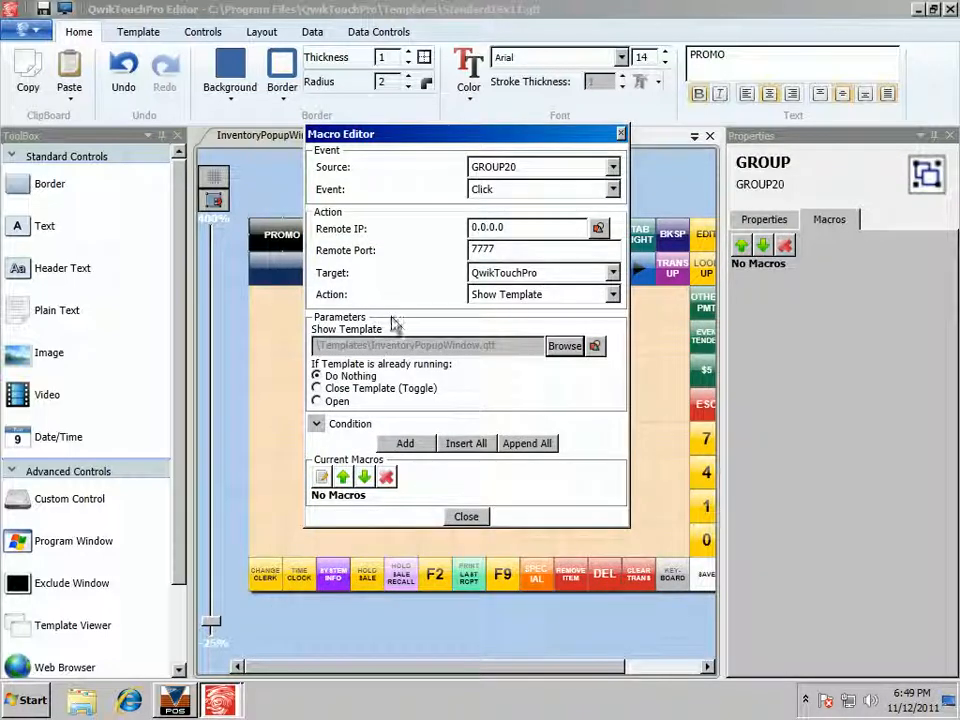
{"action": "left_click", "coordinate": [403, 445]}
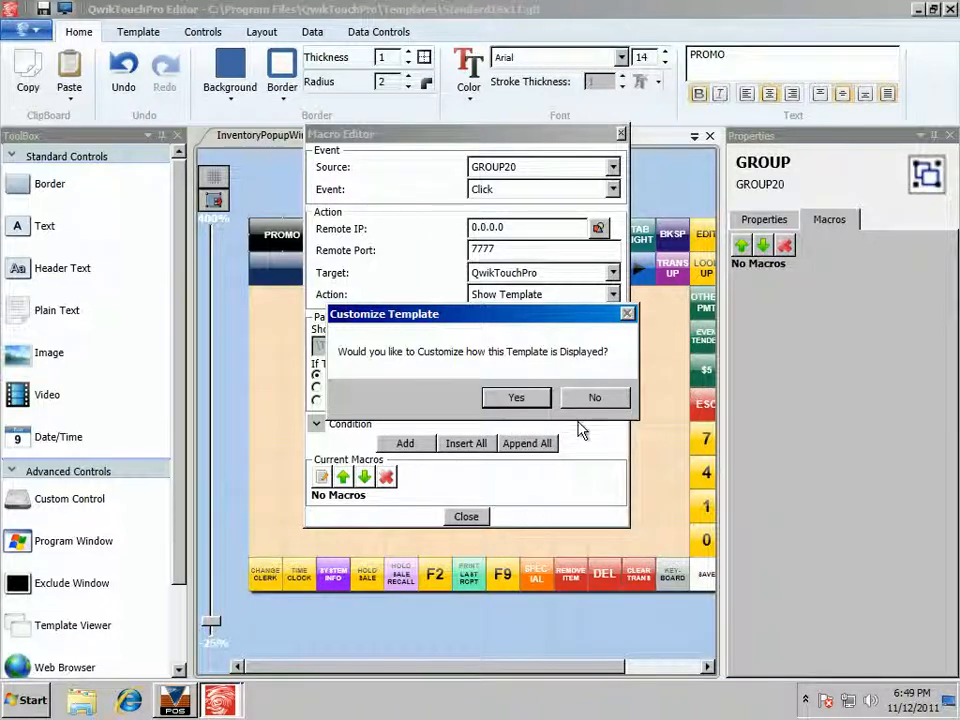
{"action": "left_click", "coordinate": [595, 398]}
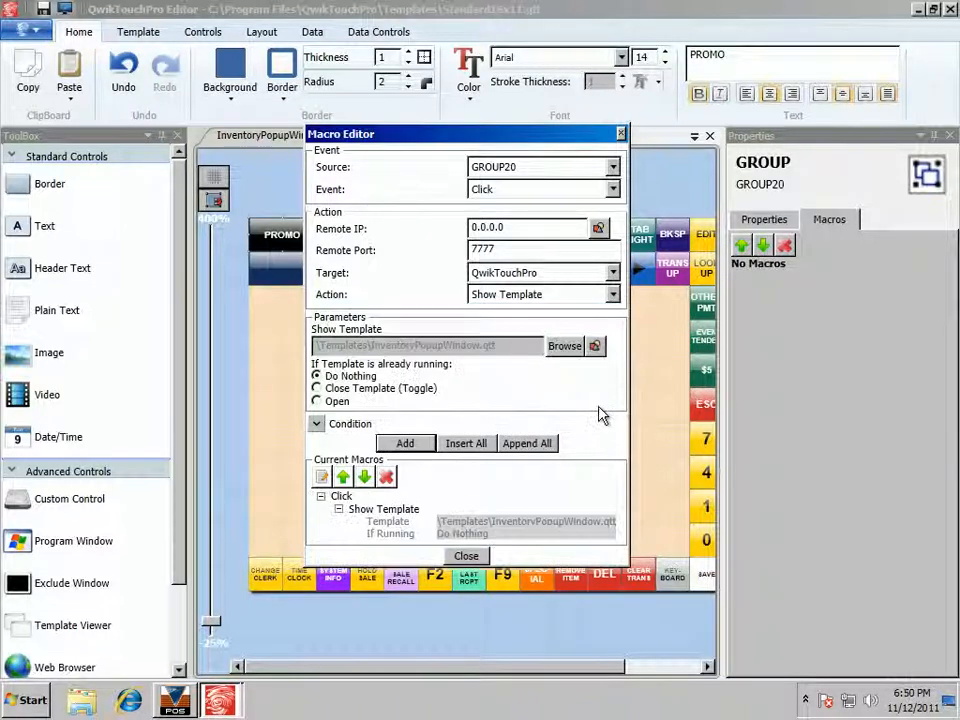
{"action": "left_click", "coordinate": [465, 555]}
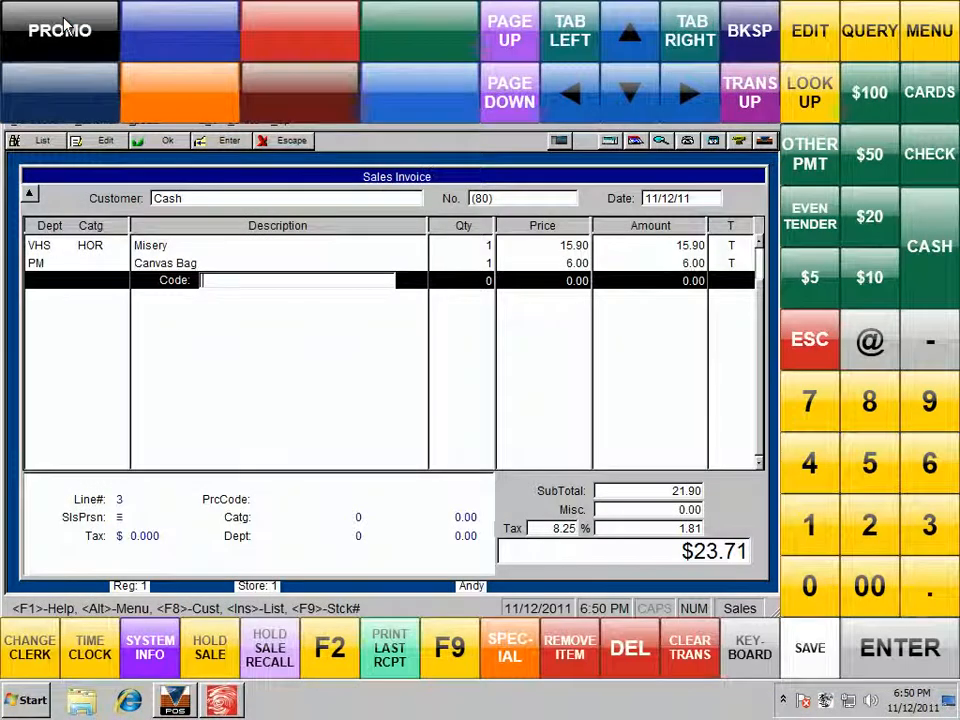
Step: Test the PROMO button in the running template, scroll the inventory popup down and back up, and exit the running template
{"action": "left_click", "coordinate": [62, 28]}
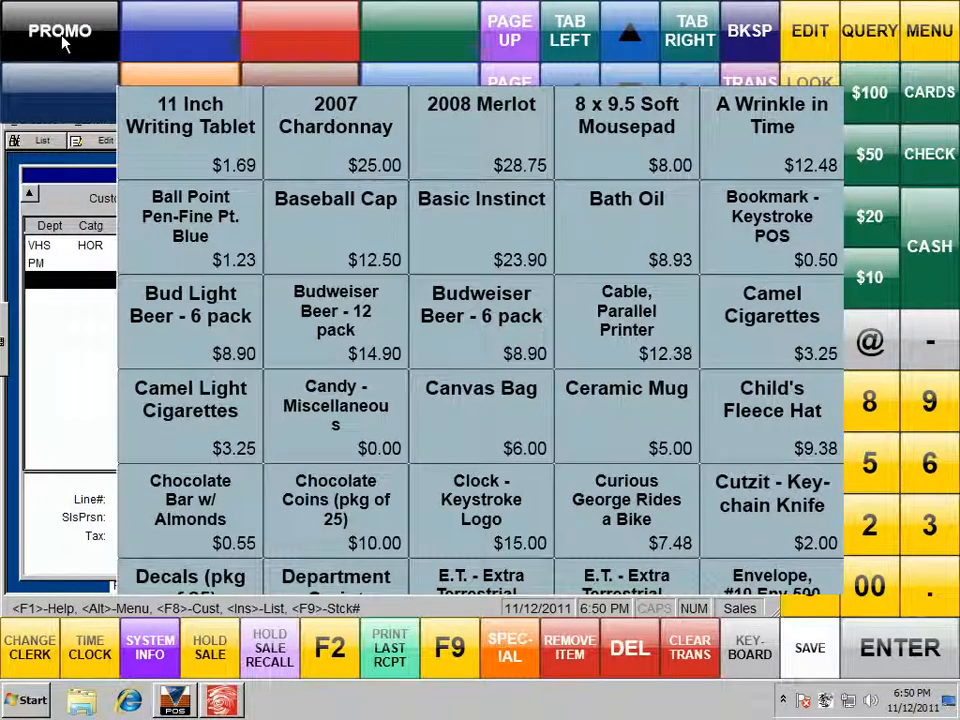
{"action": "left_click_drag", "start_coordinate": [517, 400], "coordinate": [538, 188]}
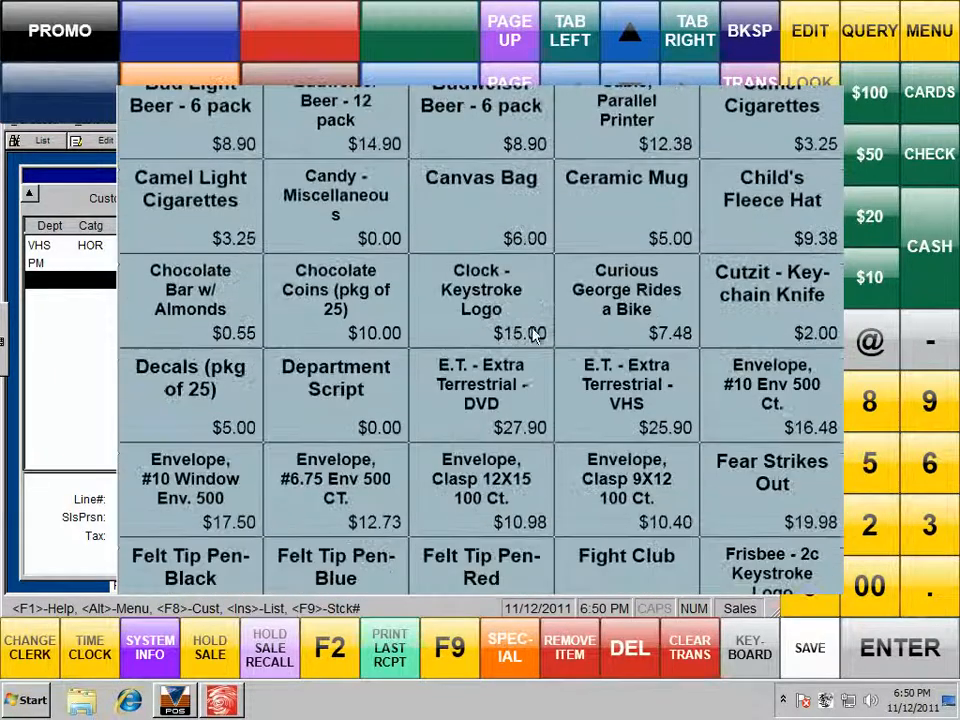
{"action": "left_click_drag", "start_coordinate": [533, 434], "coordinate": [565, 165]}
{"action": "left_click_drag", "start_coordinate": [500, 473], "coordinate": [521, 265]}
{"action": "left_click_drag", "start_coordinate": [516, 412], "coordinate": [527, 304]}
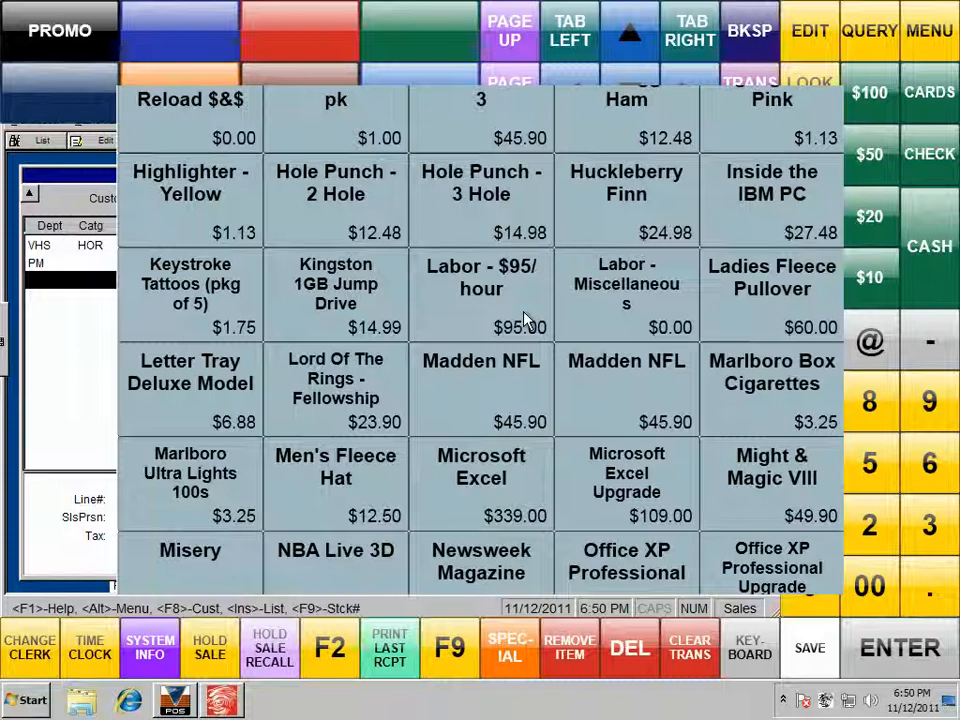
{"action": "mouse_move", "coordinate": [440, 385]}
{"action": "left_mouse_down"}
{"action": "mouse_move", "coordinate": [422, 401]}
{"action": "mouse_move", "coordinate": [386, 561]}
{"action": "left_mouse_up"}
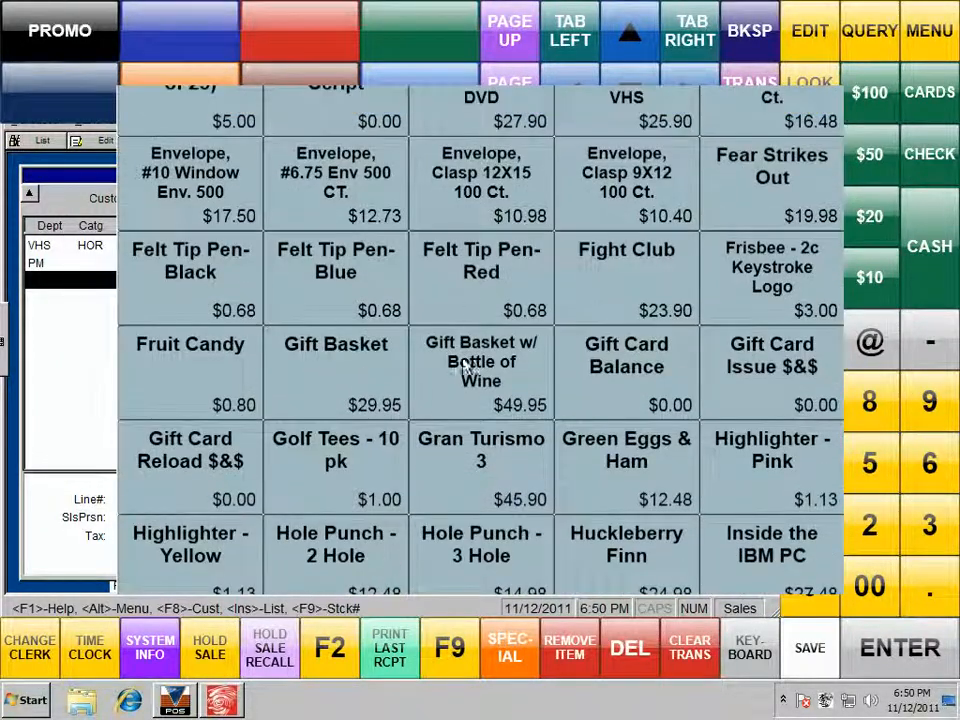
{"action": "left_click_drag", "start_coordinate": [466, 370], "coordinate": [441, 558]}
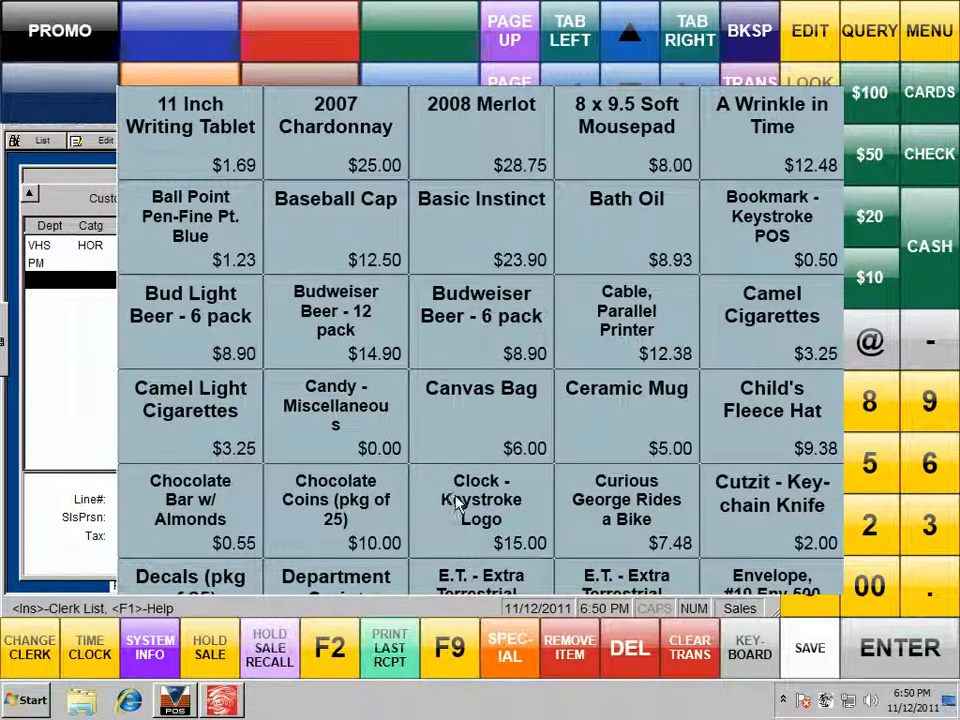
{"action": "right_click", "coordinate": [833, 705]}
{"action": "left_click", "coordinate": [720, 683]}
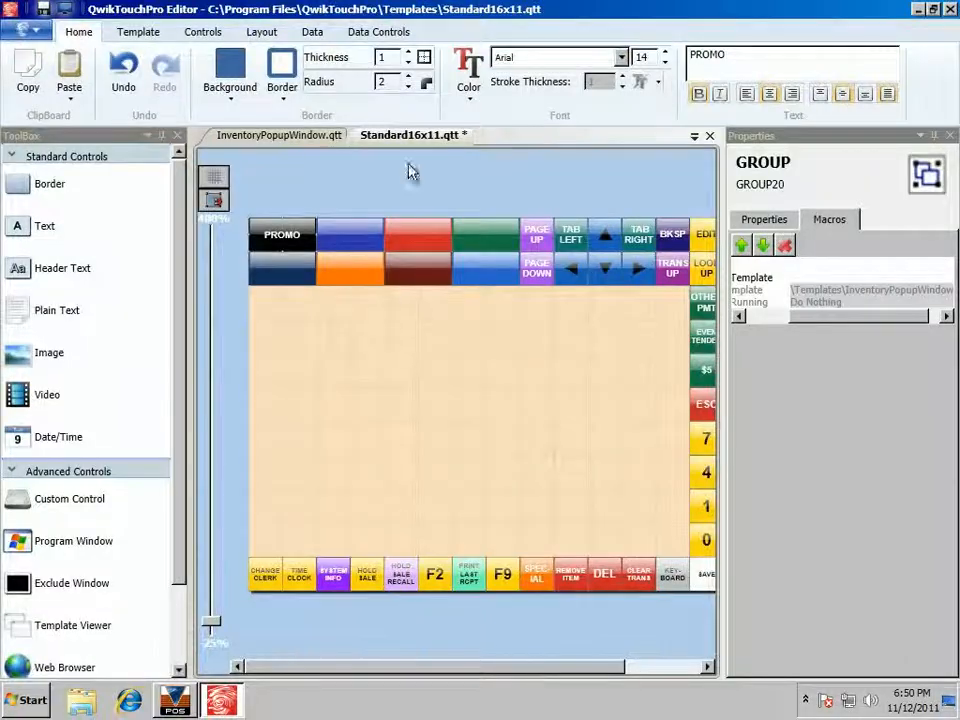
Step: In InventoryPopupWindow.qtt, lower the top edge of the inventory list by one grid row
{"action": "left_click", "coordinate": [300, 136]}
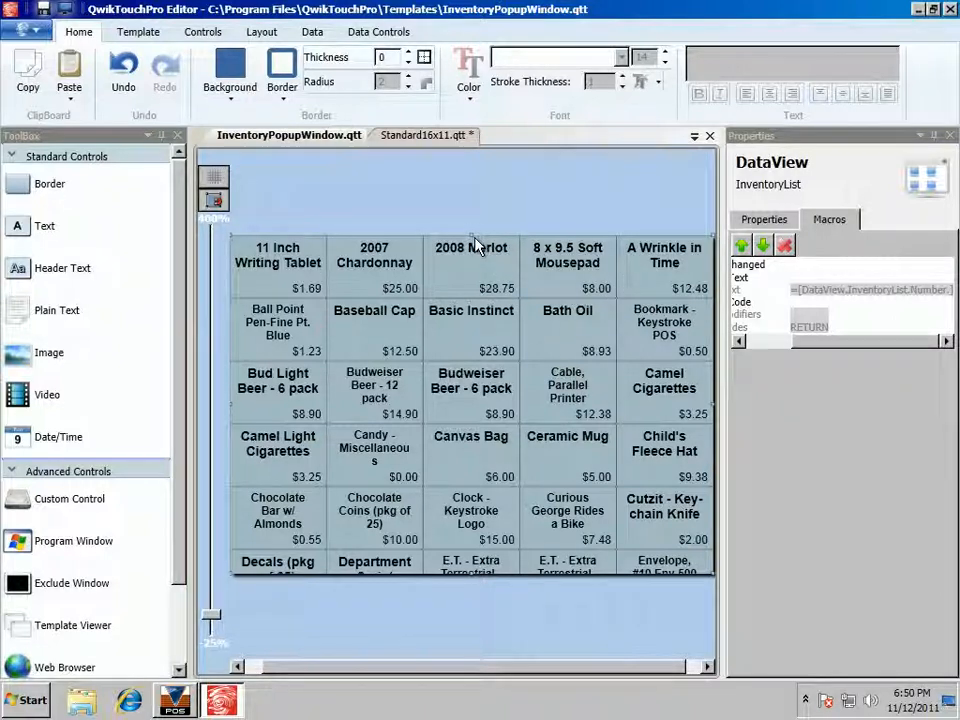
{"action": "left_click_drag", "start_coordinate": [473, 240], "coordinate": [476, 279]}
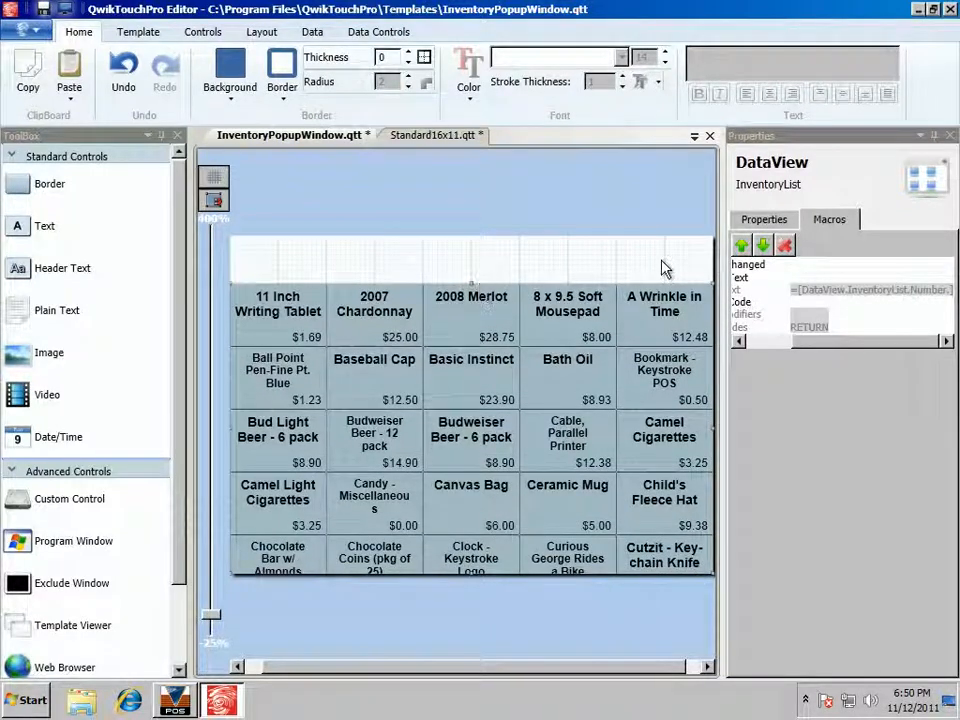
Step: Add the GelButton1.qtc custom control to the strip above the inventory list, move it to the right end and label it EXIT
{"action": "left_click_drag", "start_coordinate": [82, 507], "coordinate": [540, 252]}
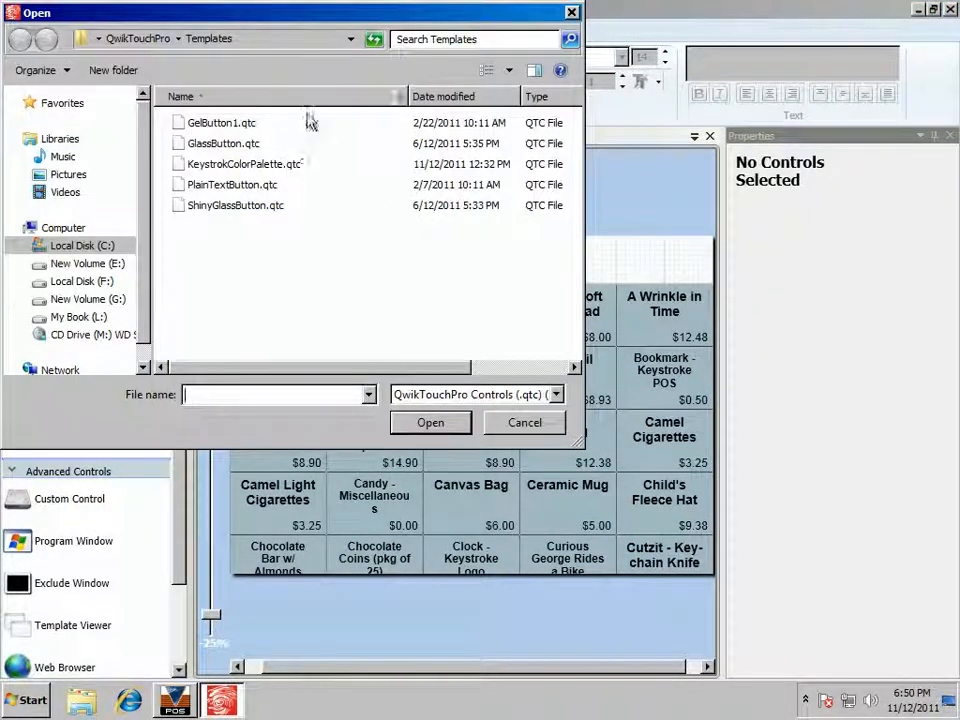
{"action": "left_click", "coordinate": [524, 422]}
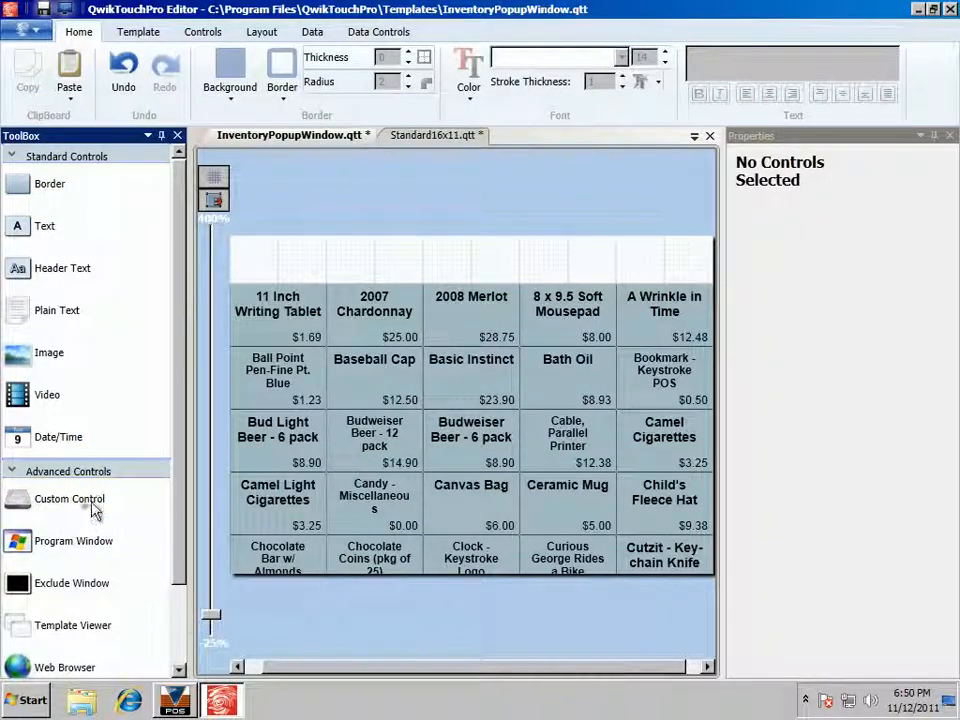
{"action": "left_click", "coordinate": [611, 251]}
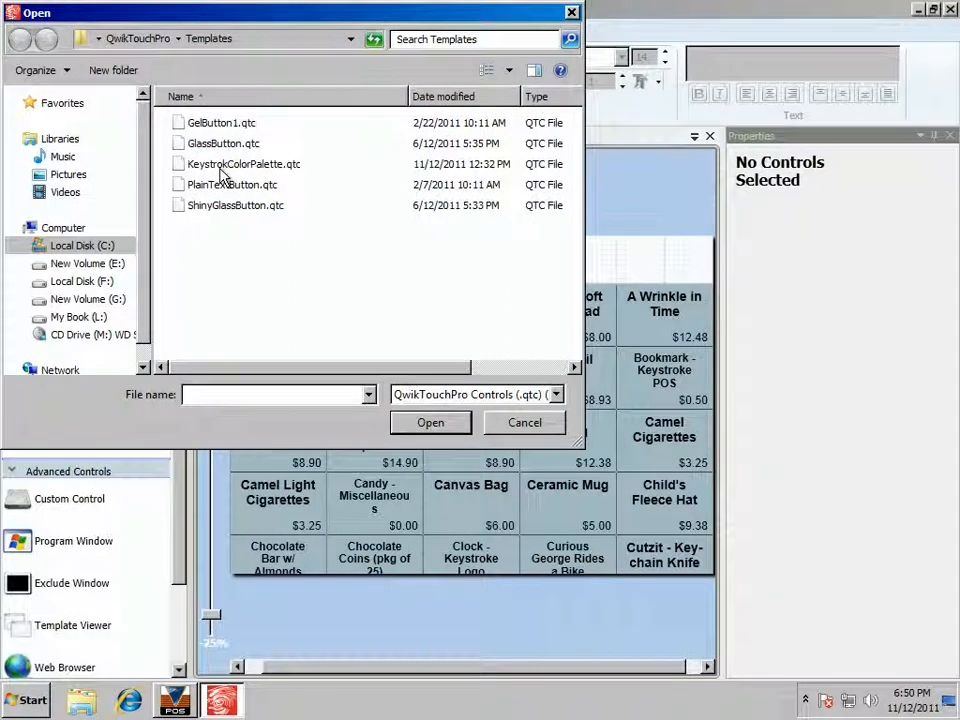
{"action": "left_click", "coordinate": [225, 123]}
{"action": "left_click", "coordinate": [441, 421]}
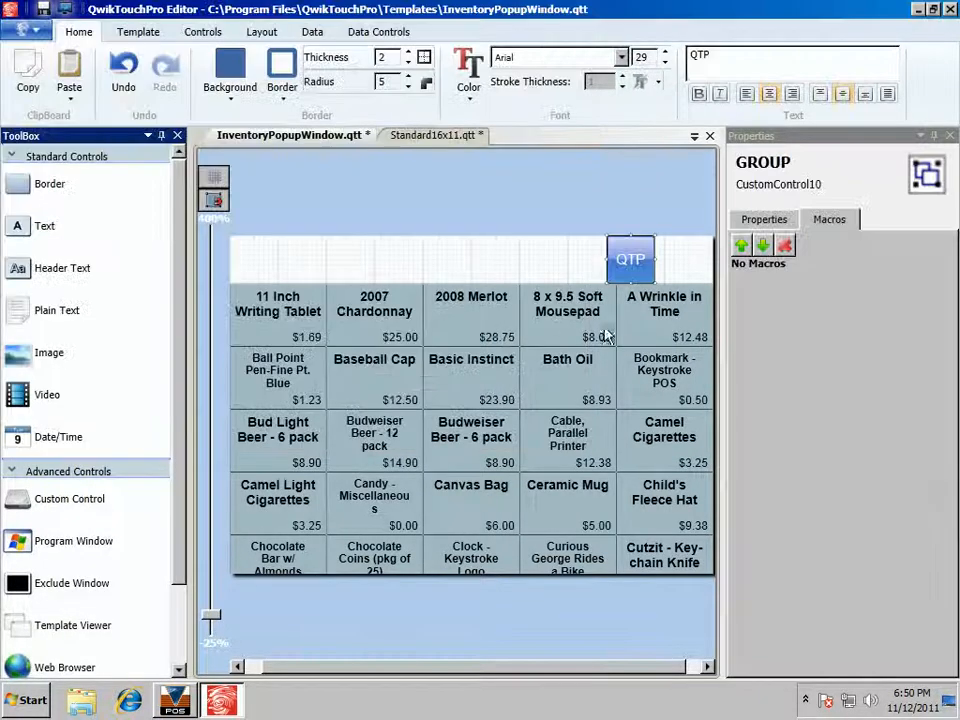
{"action": "left_click_drag", "start_coordinate": [680, 264], "coordinate": [707, 267]}
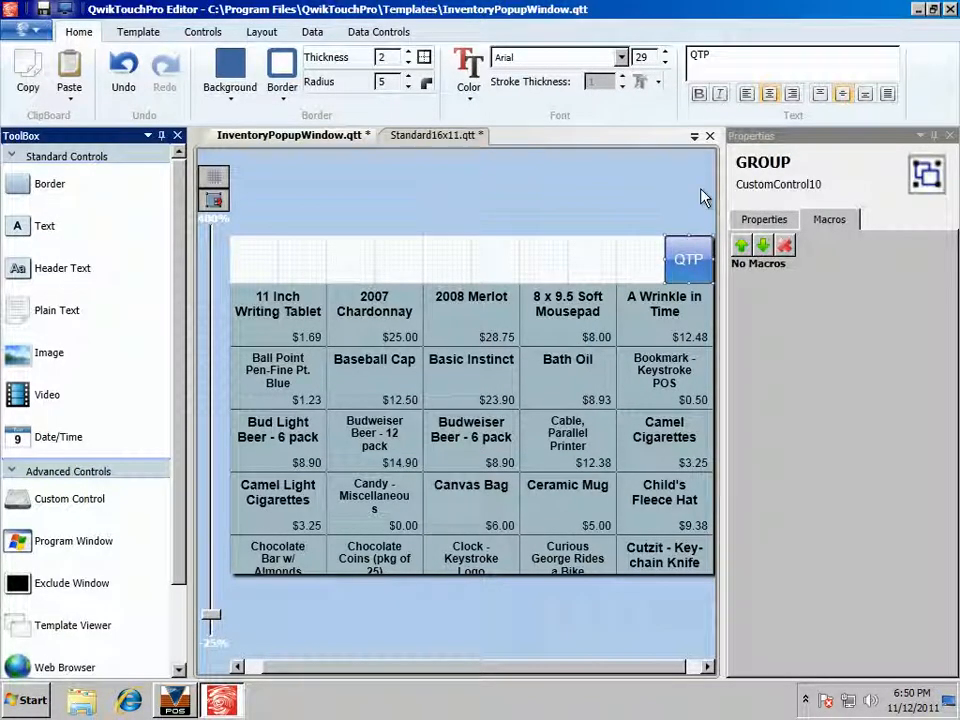
{"action": "left_click_drag", "start_coordinate": [727, 55], "coordinate": [515, 67]}
{"action": "type", "text": "EXIT"}
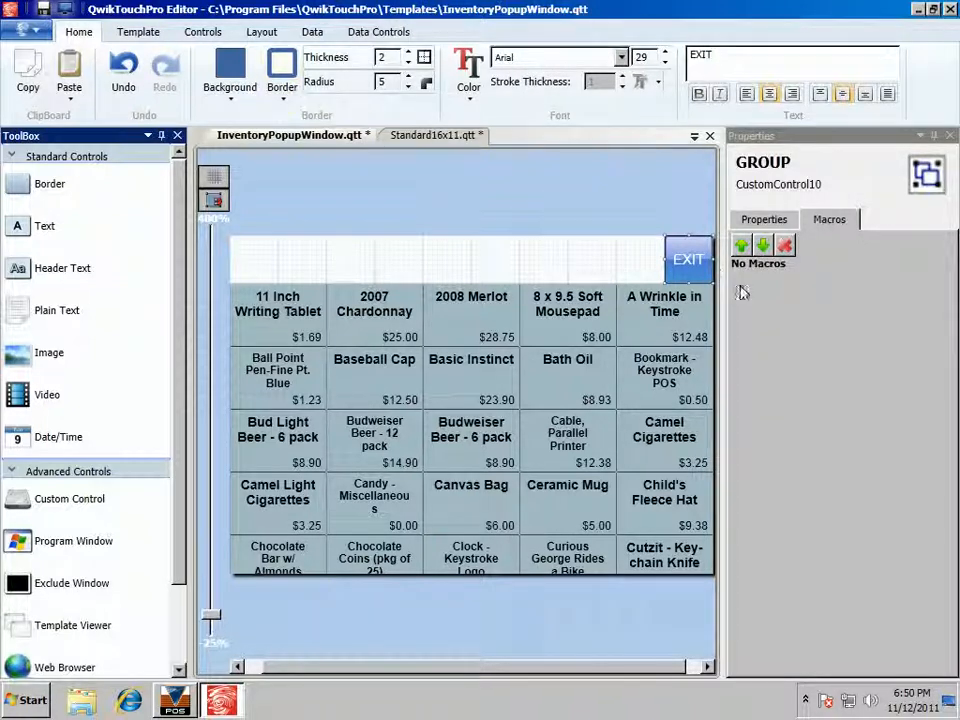
Step: Add a Click macro to the EXIT button with QwikTouchPro as target and Close Template as action
{"action": "right_click", "coordinate": [688, 262]}
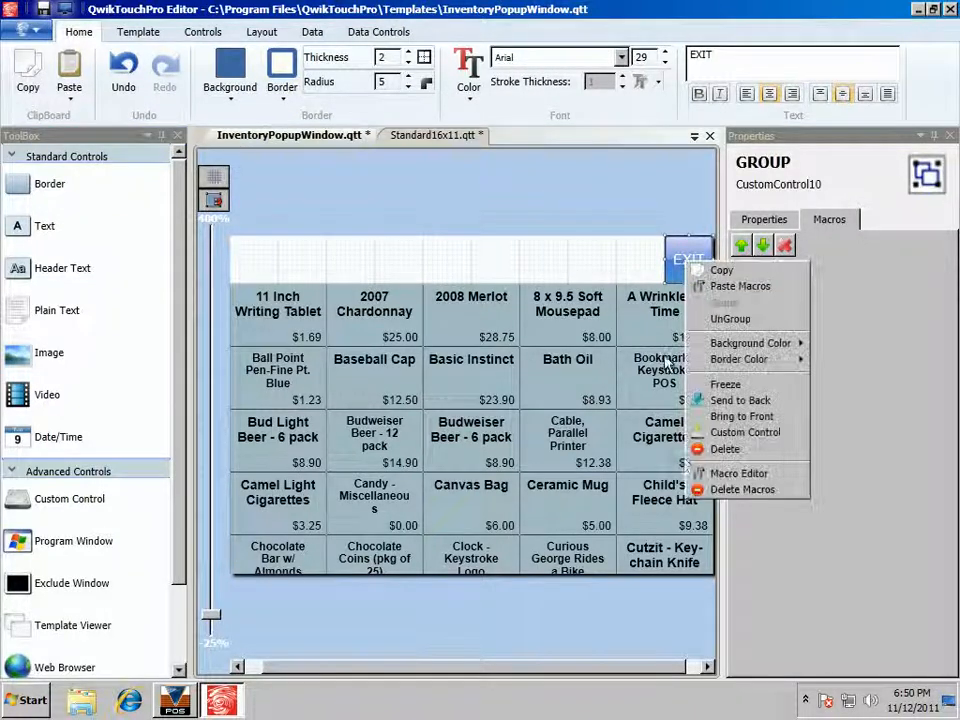
{"action": "left_click", "coordinate": [711, 478]}
{"action": "left_click", "coordinate": [240, 177]}
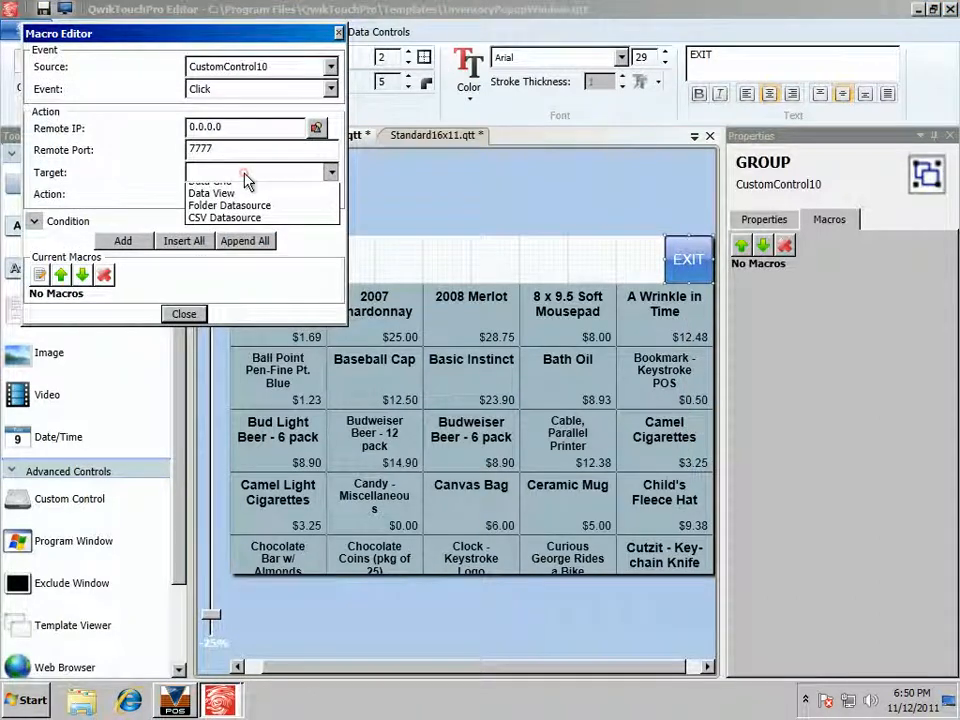
{"action": "left_click", "coordinate": [228, 216]}
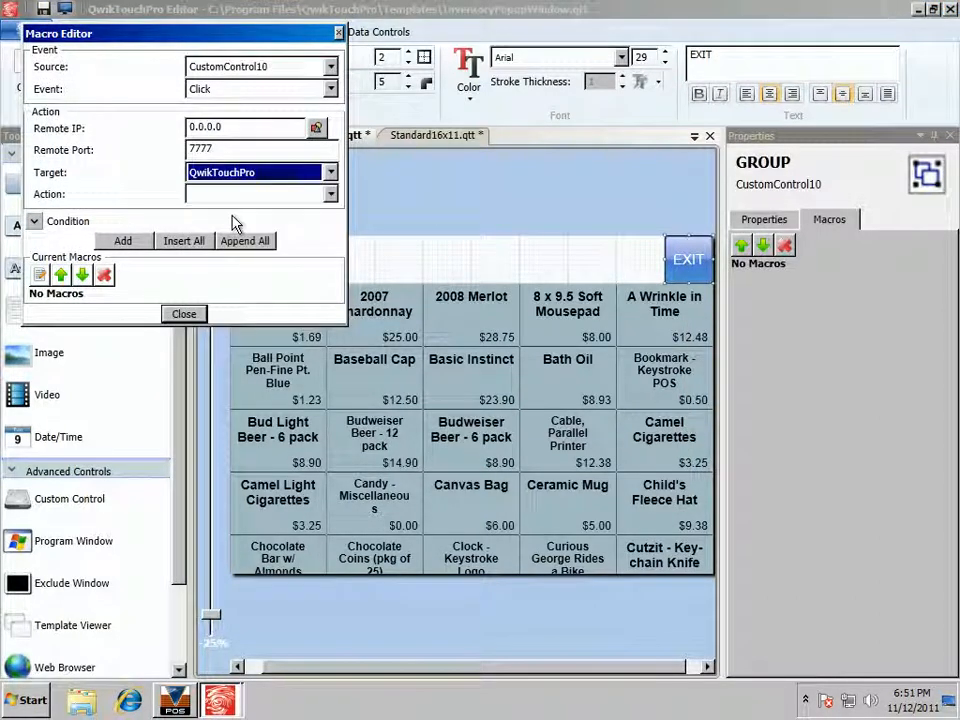
{"action": "left_click", "coordinate": [245, 194]}
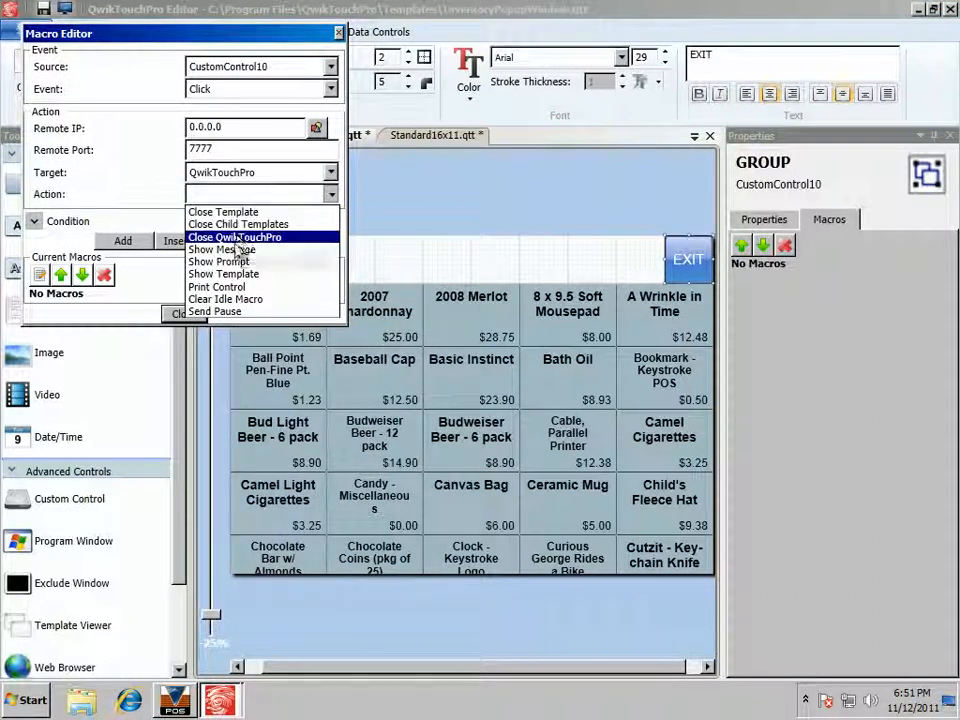
{"action": "left_click", "coordinate": [222, 212]}
{"action": "left_click", "coordinate": [130, 258]}
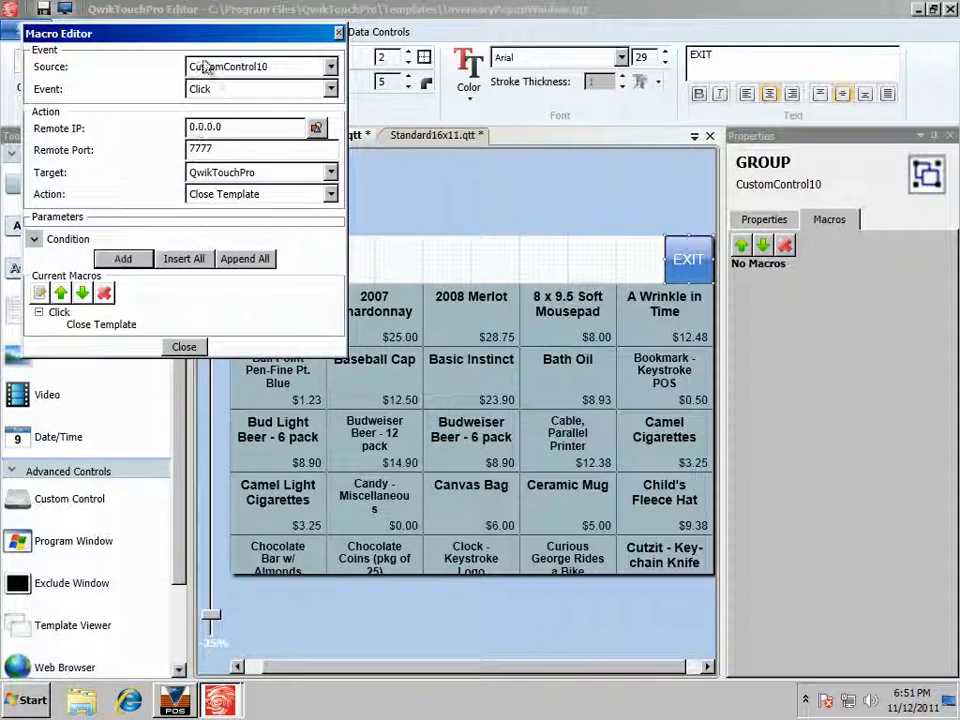
{"action": "left_click_drag", "start_coordinate": [155, 33], "coordinate": [225, 201]}
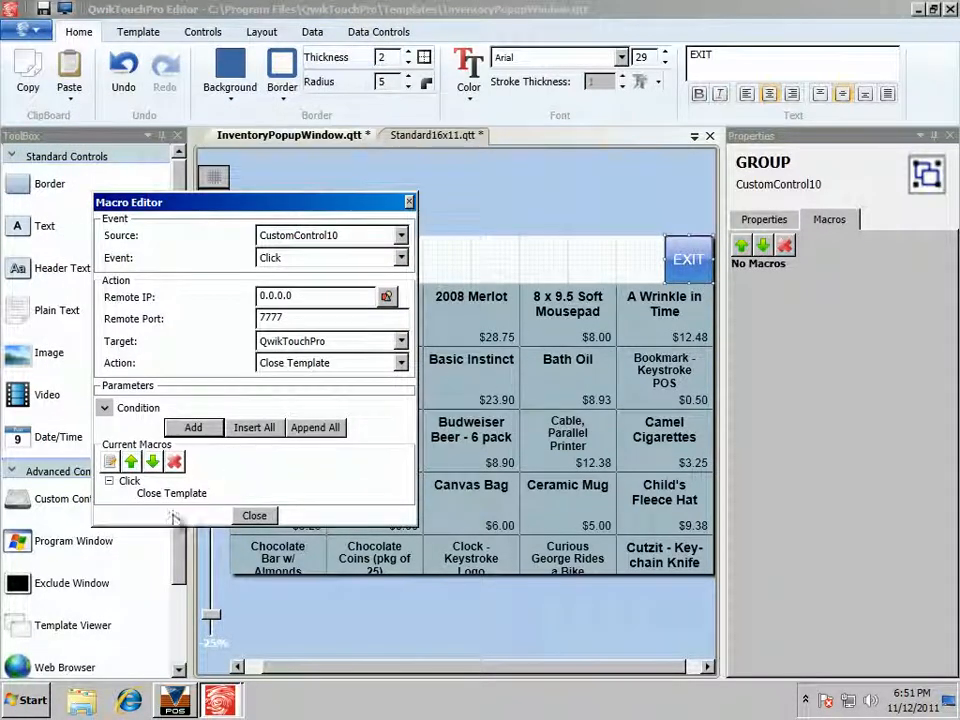
{"action": "left_click", "coordinate": [250, 518]}
Step: Relabel the EXIT button as CLOSE and set its font size to 25
{"action": "left_click_drag", "start_coordinate": [727, 60], "coordinate": [611, 71]}
{"action": "type", "text": "C"}
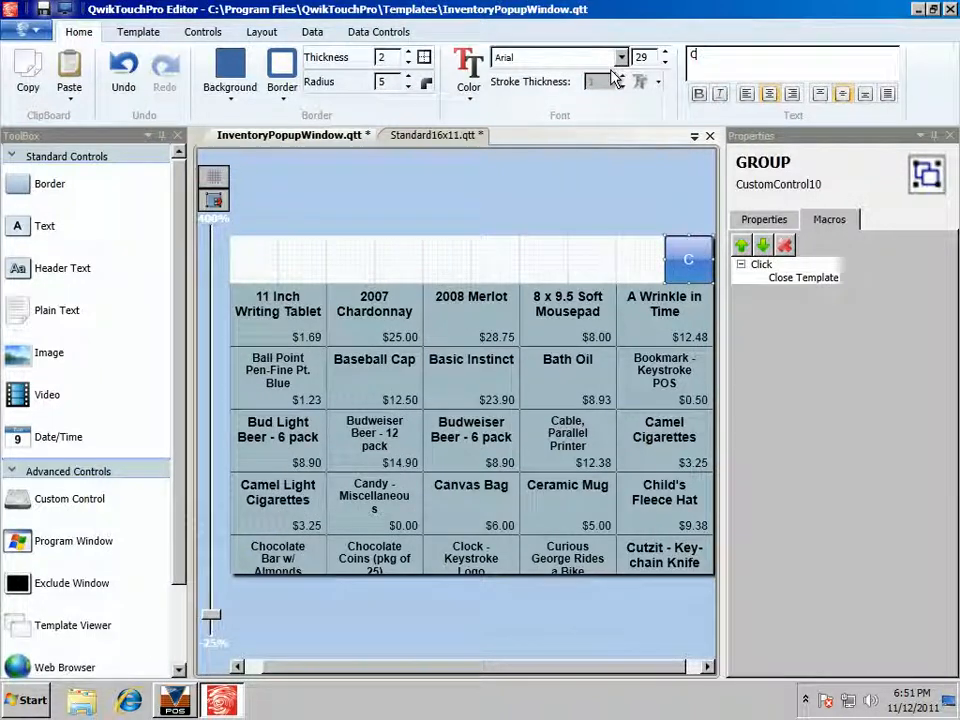
{"action": "type", "text": "LOSE"}
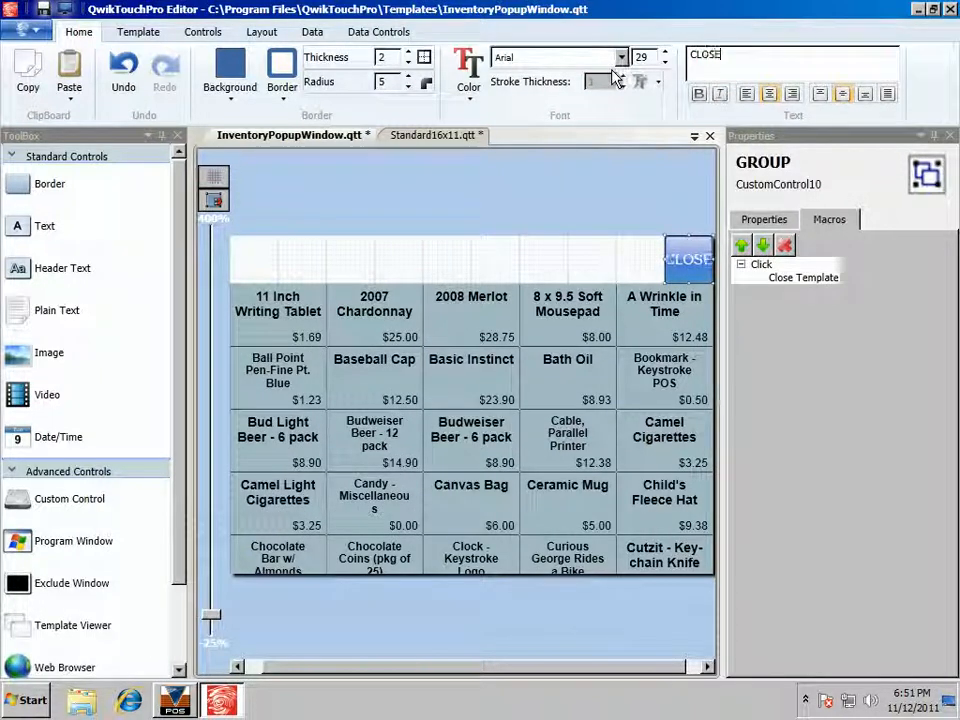
{"action": "left_click", "coordinate": [665, 66]}
{"action": "left_click", "coordinate": [665, 64]}
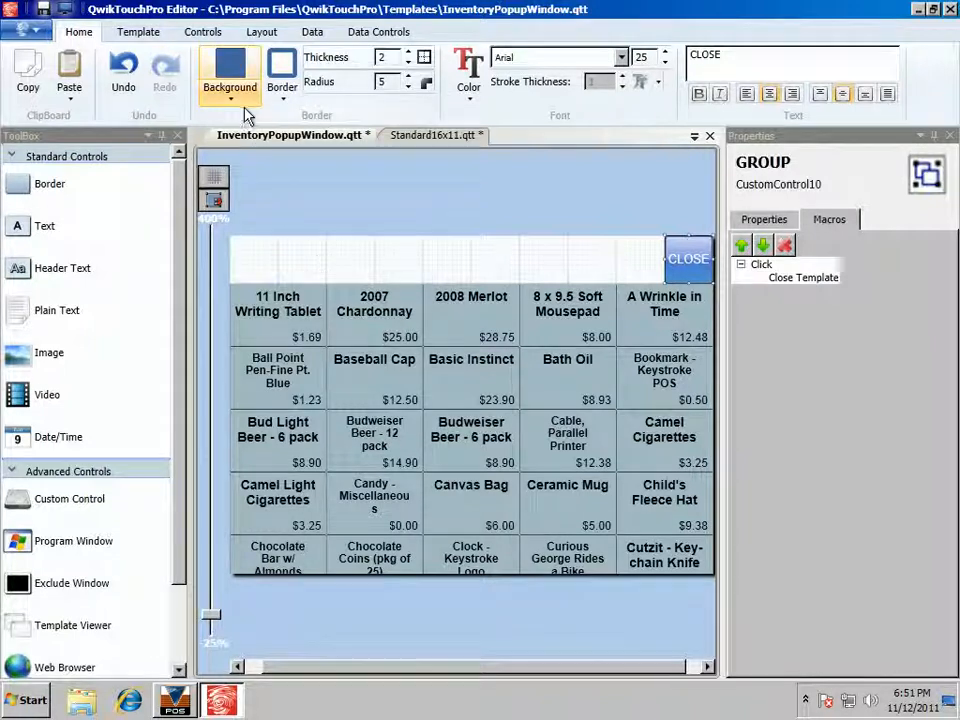
Step: Set the popup template's background to a solid muted blue
{"action": "left_click", "coordinate": [150, 34]}
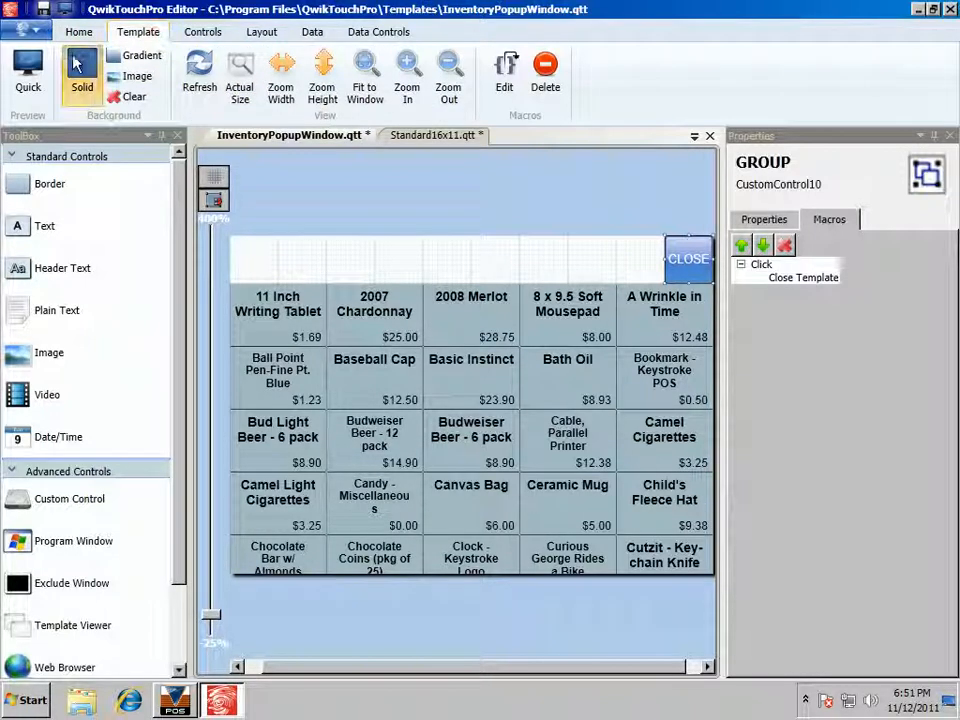
{"action": "left_click", "coordinate": [78, 65]}
{"action": "left_click", "coordinate": [223, 397]}
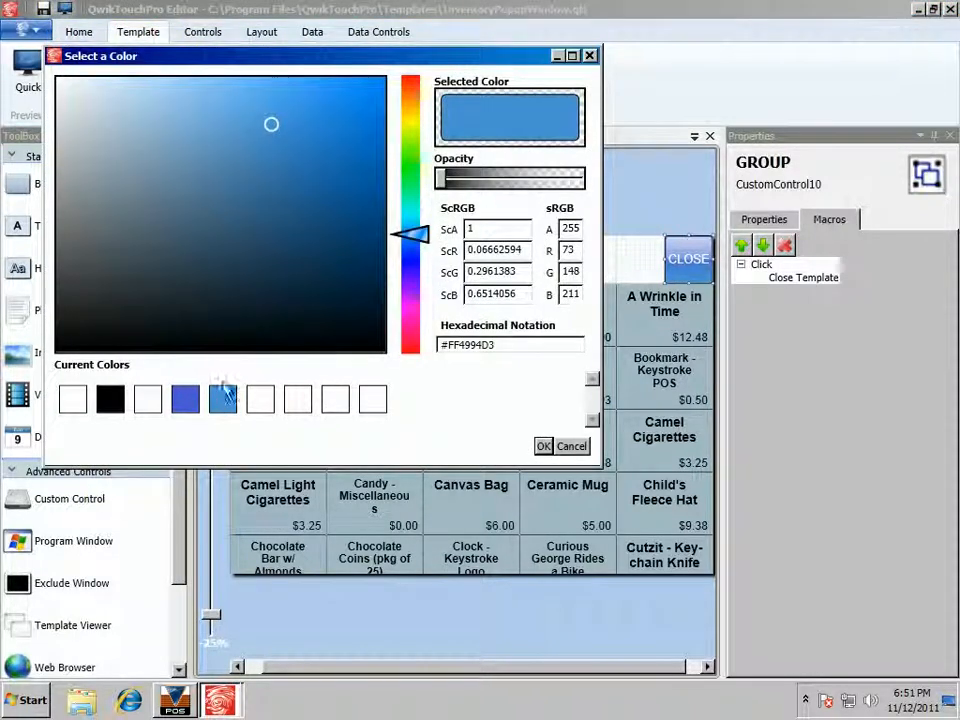
{"action": "left_click", "coordinate": [228, 186]}
{"action": "left_click", "coordinate": [544, 447]}
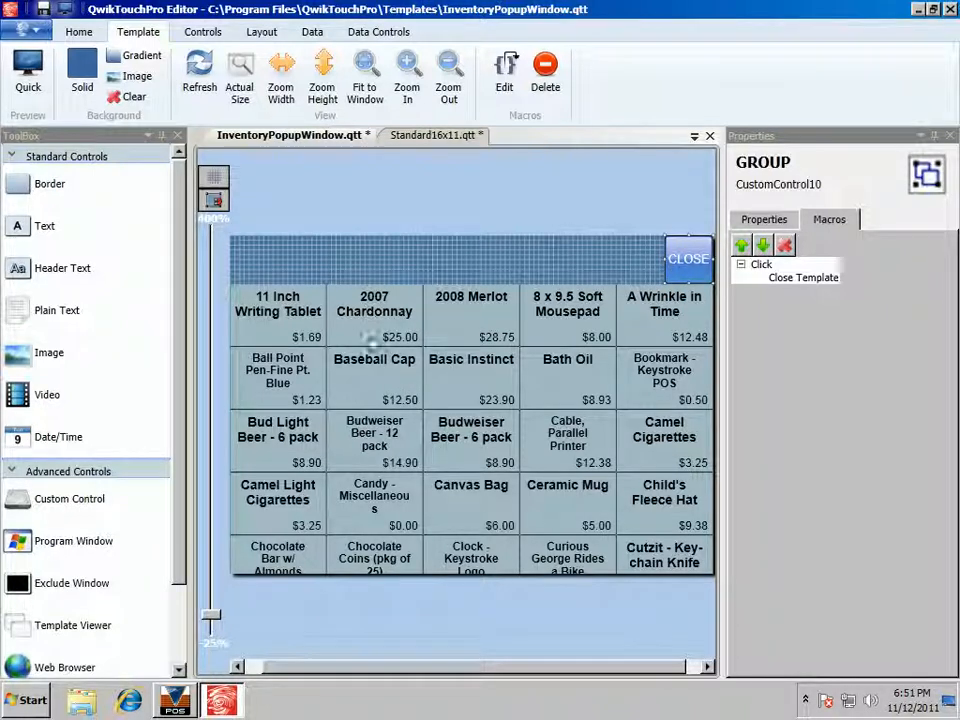
Step: Add a Close Template action targeting QwikTouchPro to the end of the inventory list's SelectionChanged macro
{"action": "left_click", "coordinate": [565, 373]}
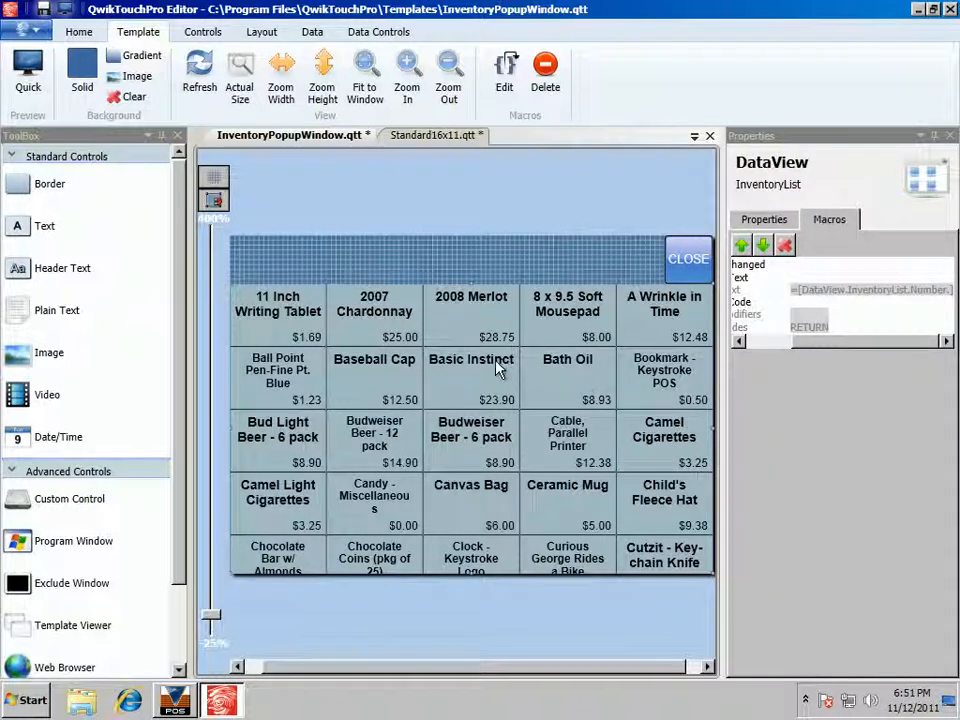
{"action": "right_click", "coordinate": [465, 333]}
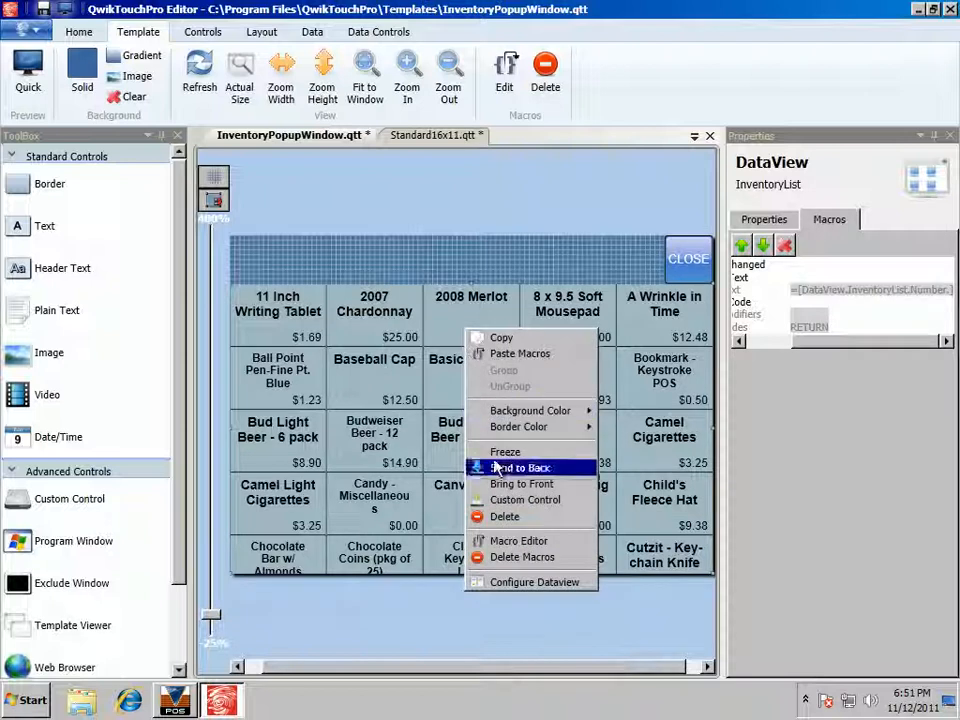
{"action": "left_click", "coordinate": [506, 541]}
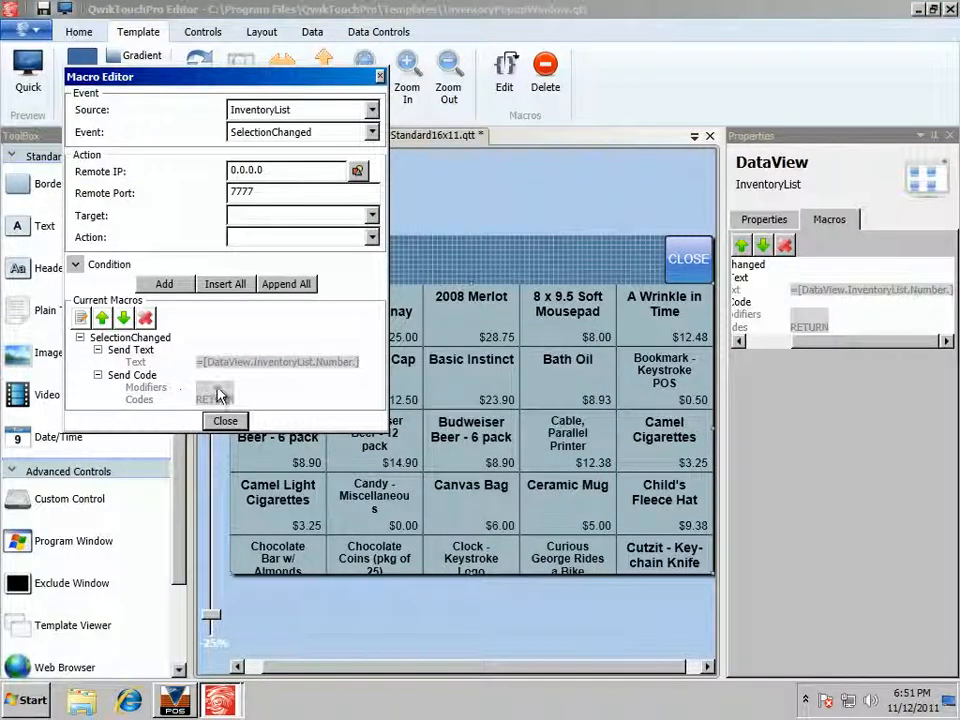
{"action": "left_click", "coordinate": [370, 217]}
{"action": "left_click", "coordinate": [296, 257]}
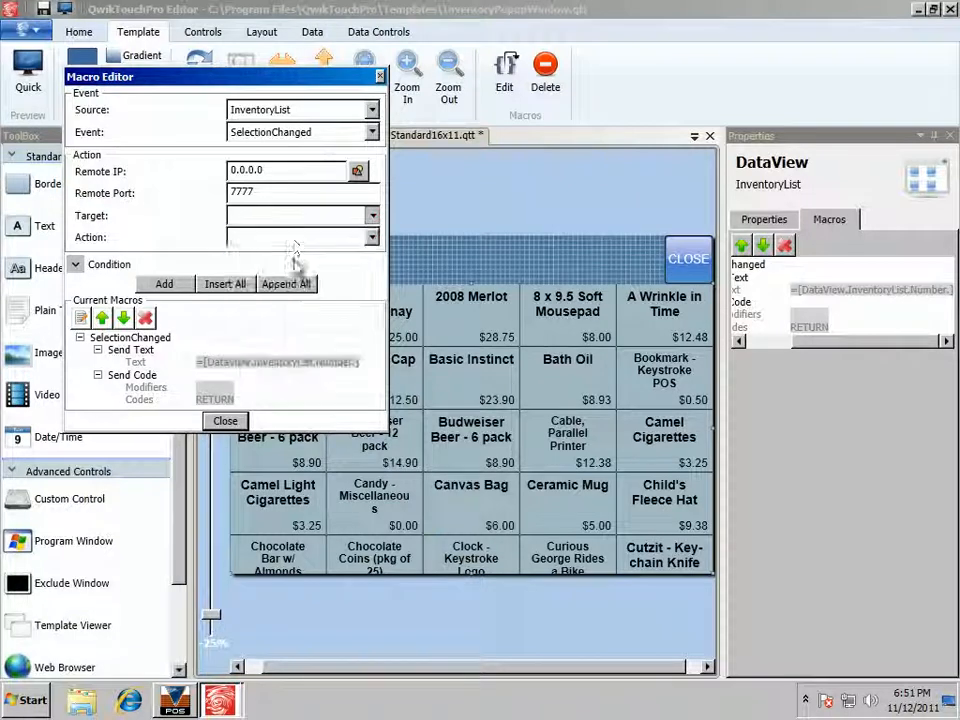
{"action": "left_click", "coordinate": [296, 238]}
{"action": "left_click", "coordinate": [275, 256]}
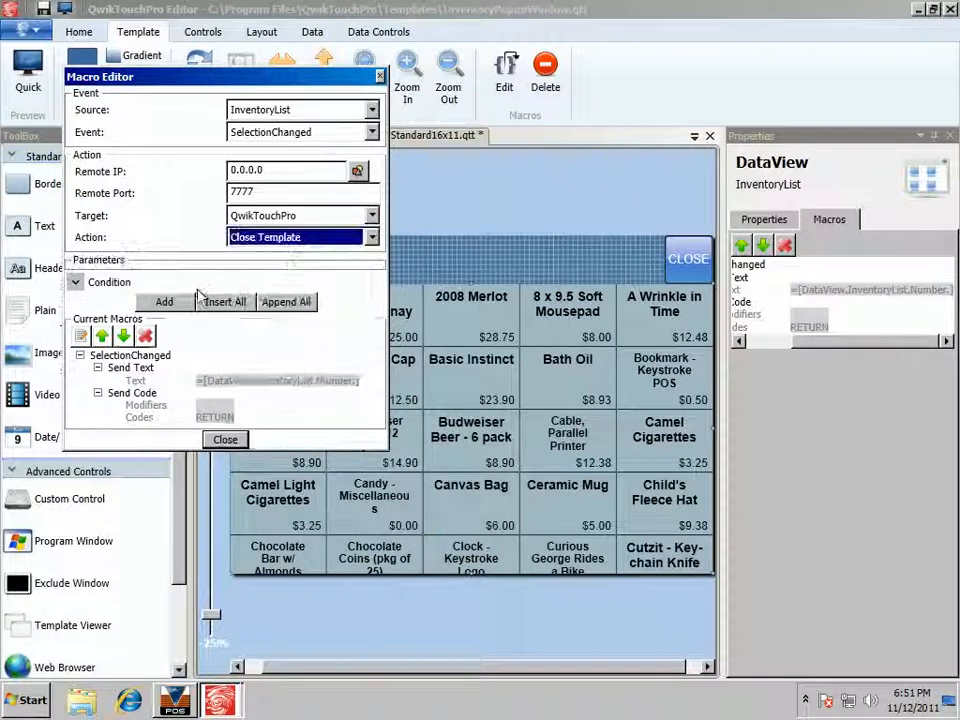
{"action": "left_click", "coordinate": [164, 301]}
{"action": "left_click_drag", "start_coordinate": [243, 87], "coordinate": [284, 191]}
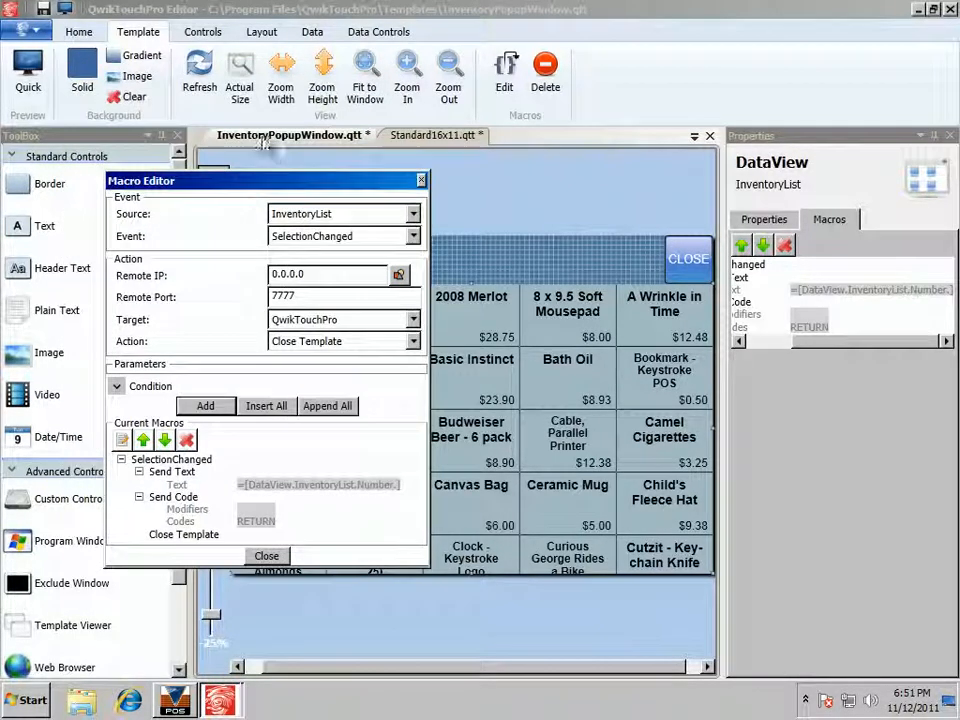
{"action": "left_click", "coordinate": [262, 553]}
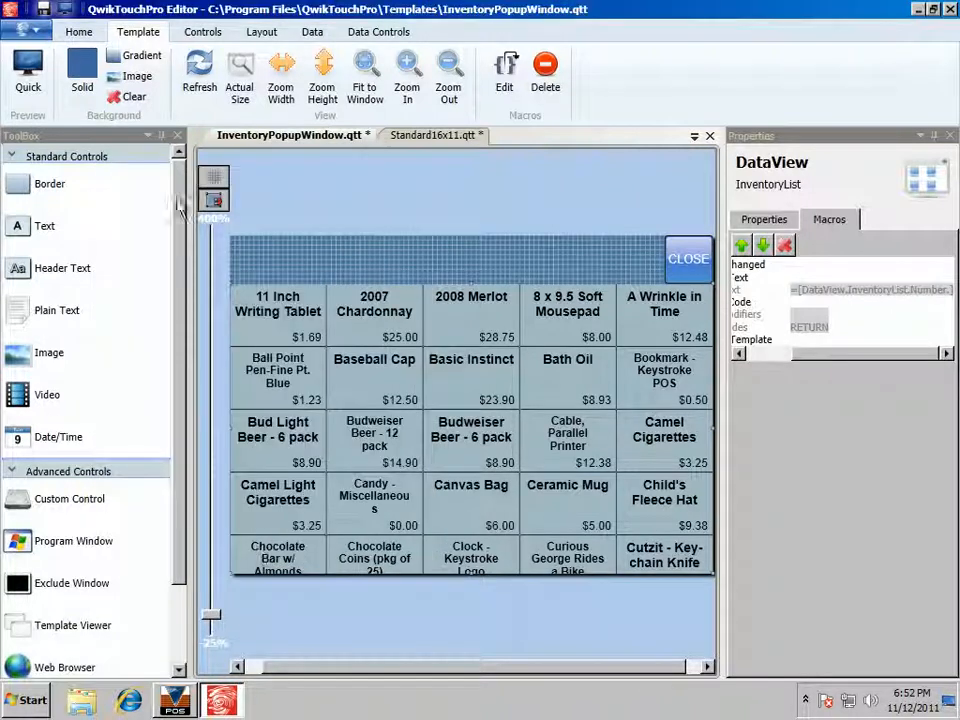
Step: Save InventoryPopupWindow.qtt and run the Standard16x11.qtt template
{"action": "left_click", "coordinate": [43, 9]}
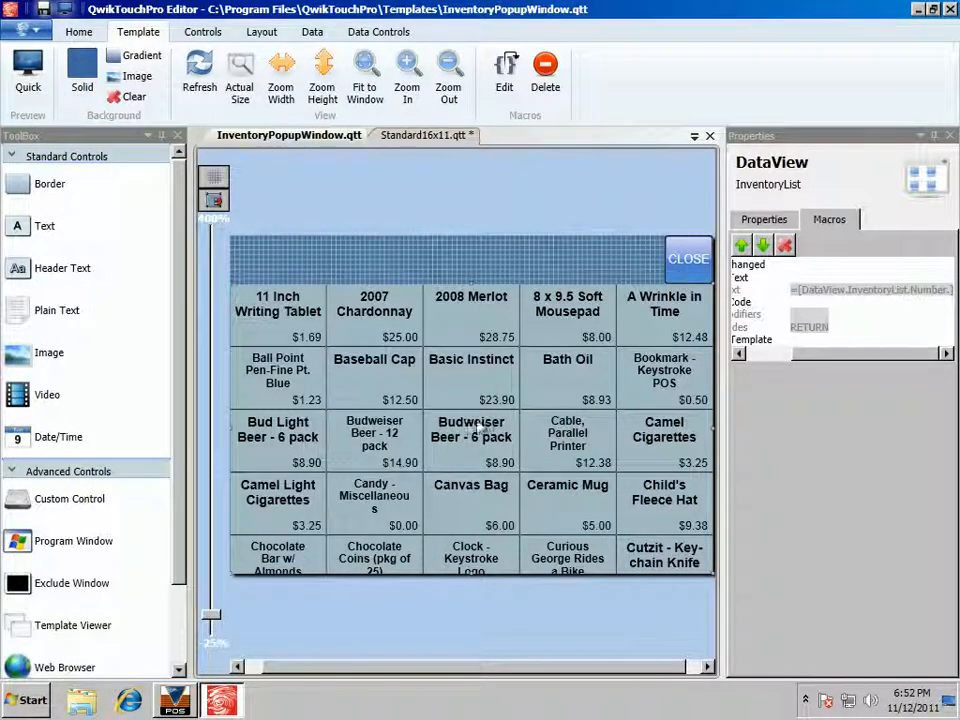
{"action": "left_click", "coordinate": [420, 134]}
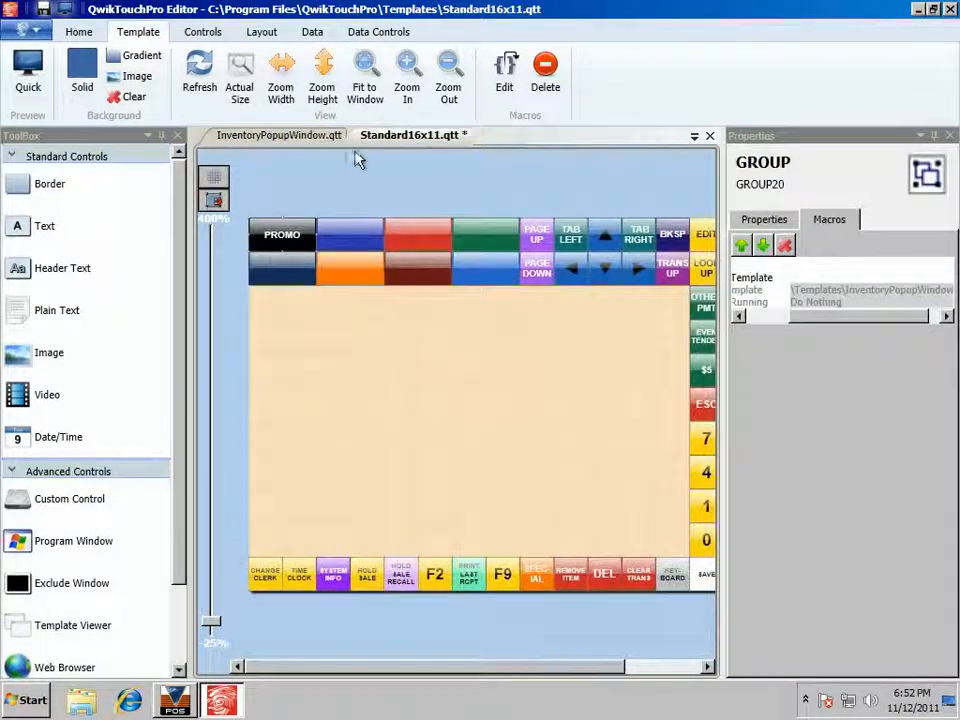
{"action": "left_click", "coordinate": [64, 10]}
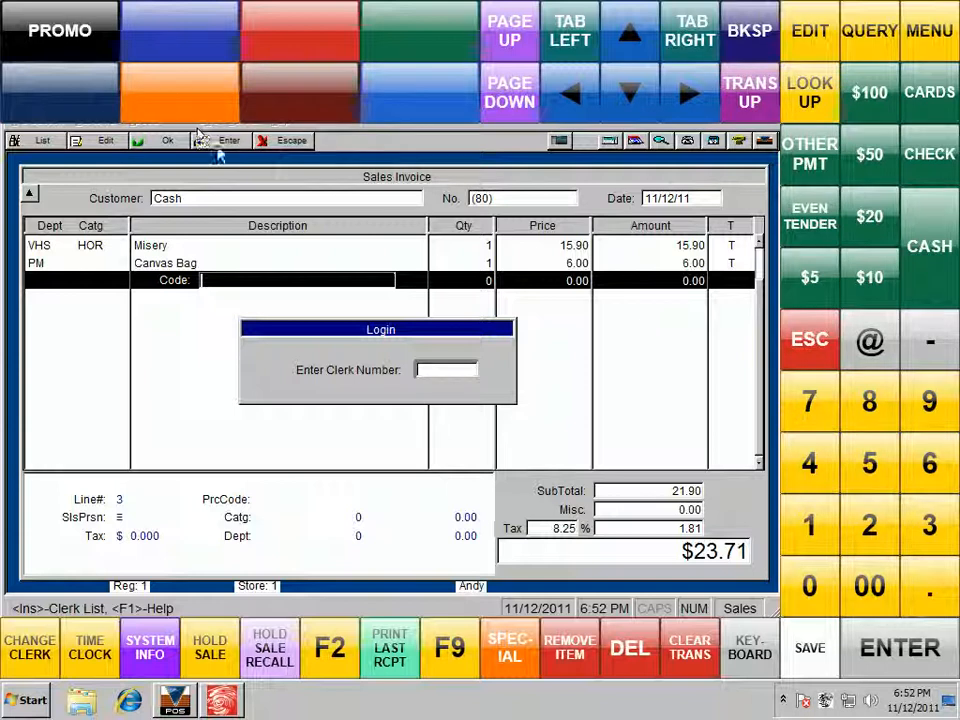
Step: Test the CLOSE button in the inventory popup opened from PROMO, and log in to the sales screen with the clerk number
{"action": "left_click", "coordinate": [55, 52]}
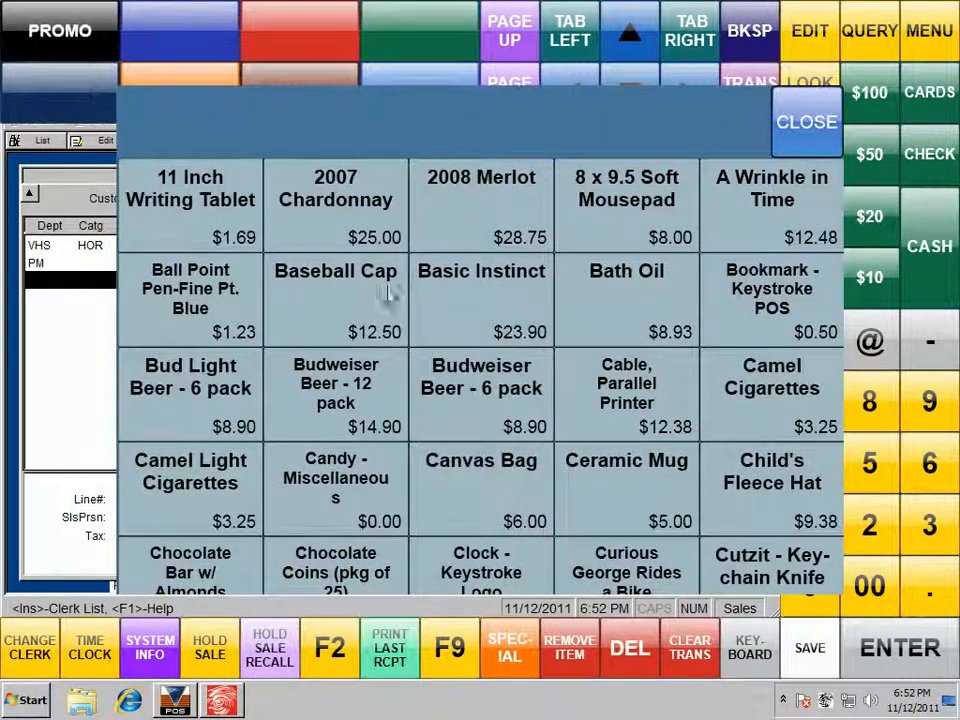
{"action": "left_click", "coordinate": [808, 122]}
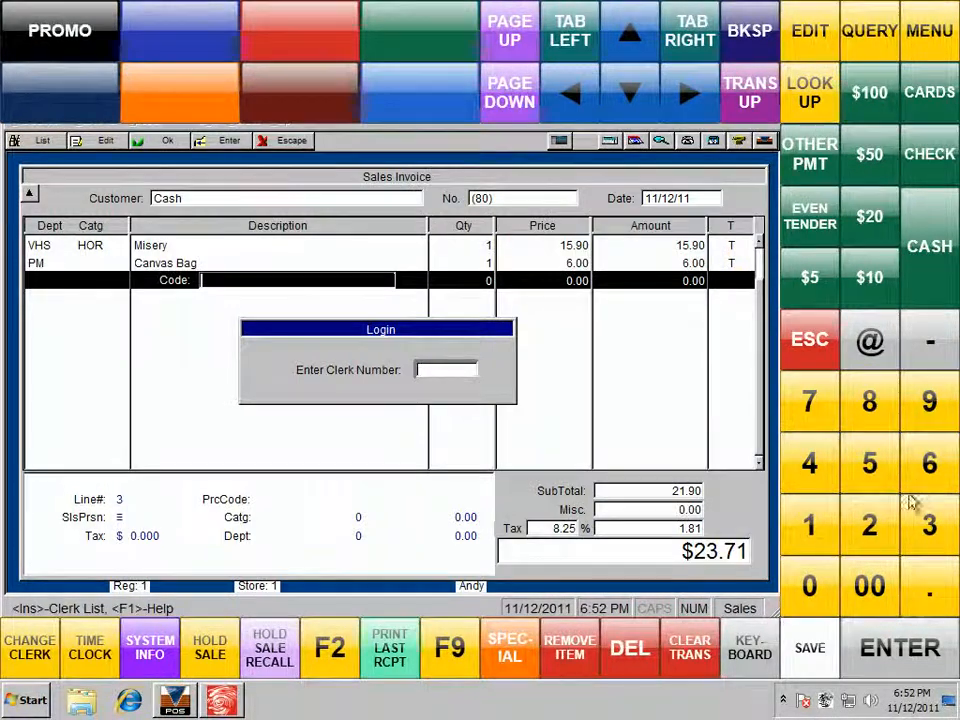
{"action": "left_click", "coordinate": [815, 538]}
{"action": "left_click", "coordinate": [866, 677]}
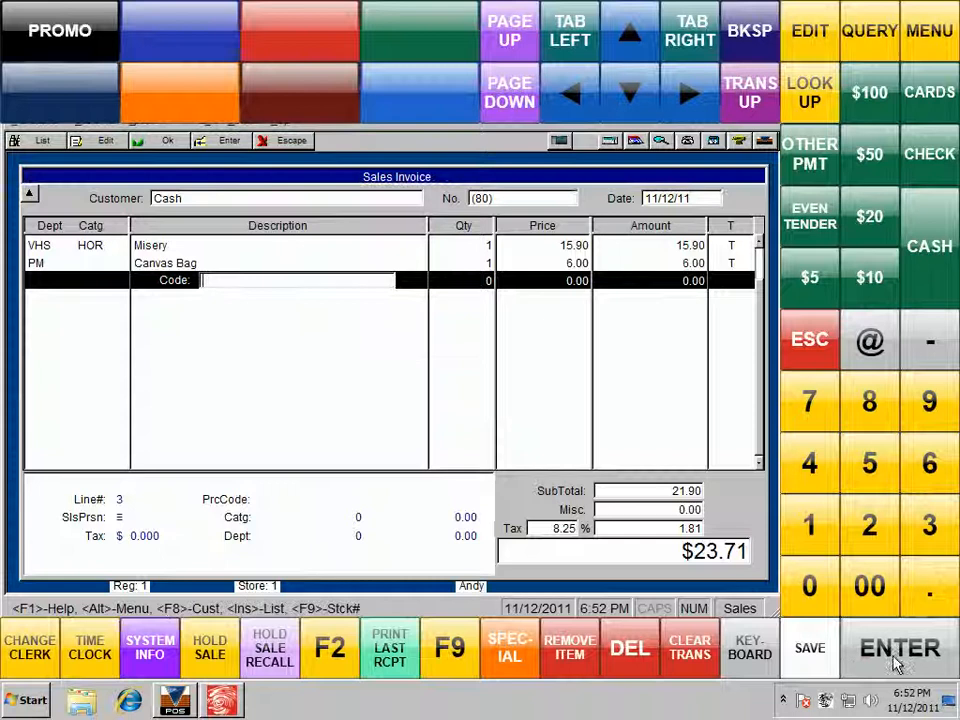
Step: Open the inventory popup from PROMO and select Canvas Bag to add it to the sales invoice
{"action": "left_click", "coordinate": [50, 35]}
{"action": "left_click", "coordinate": [456, 486]}
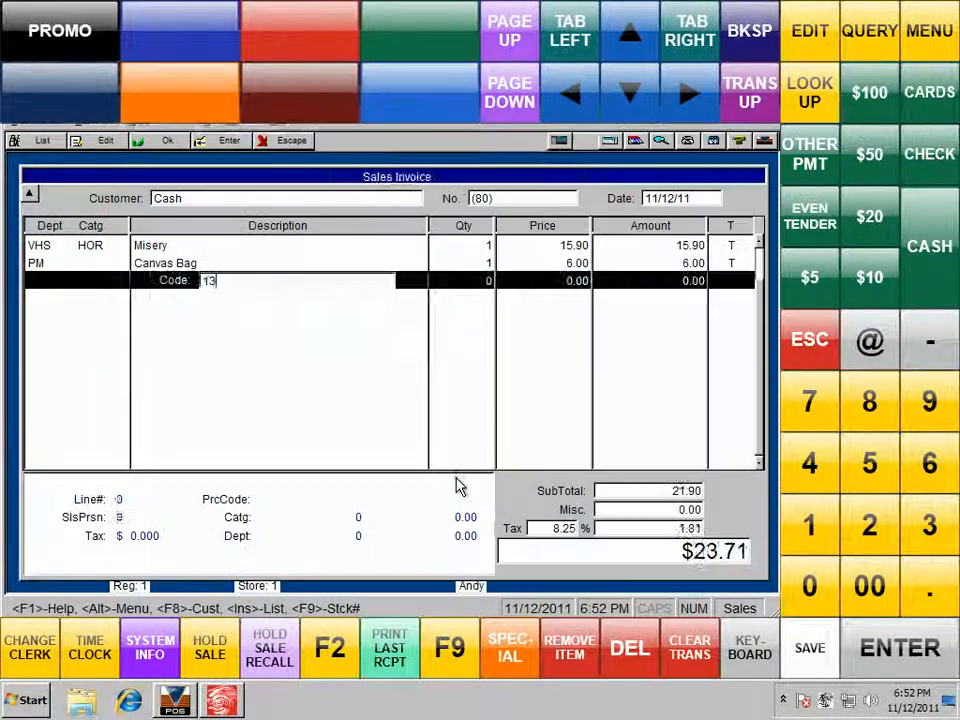
{"action": "left_click", "coordinate": [343, 366]}
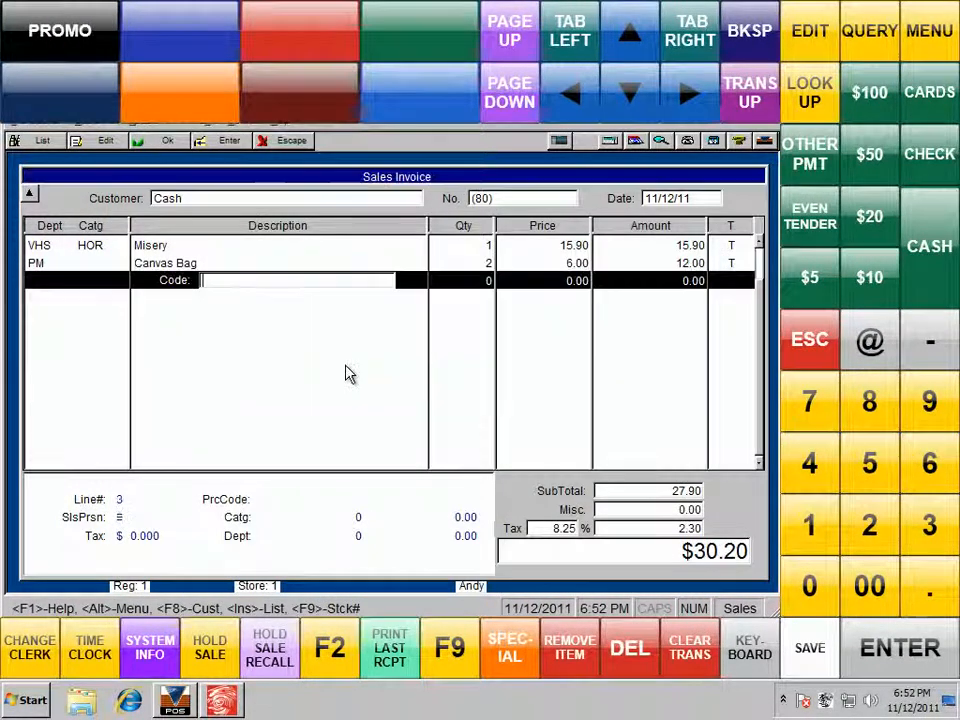
Step: Clear the current sale and add Canvas Bag and Ceramic Mug to the invoice through the PROMO inventory popup
{"action": "left_click", "coordinate": [690, 654]}
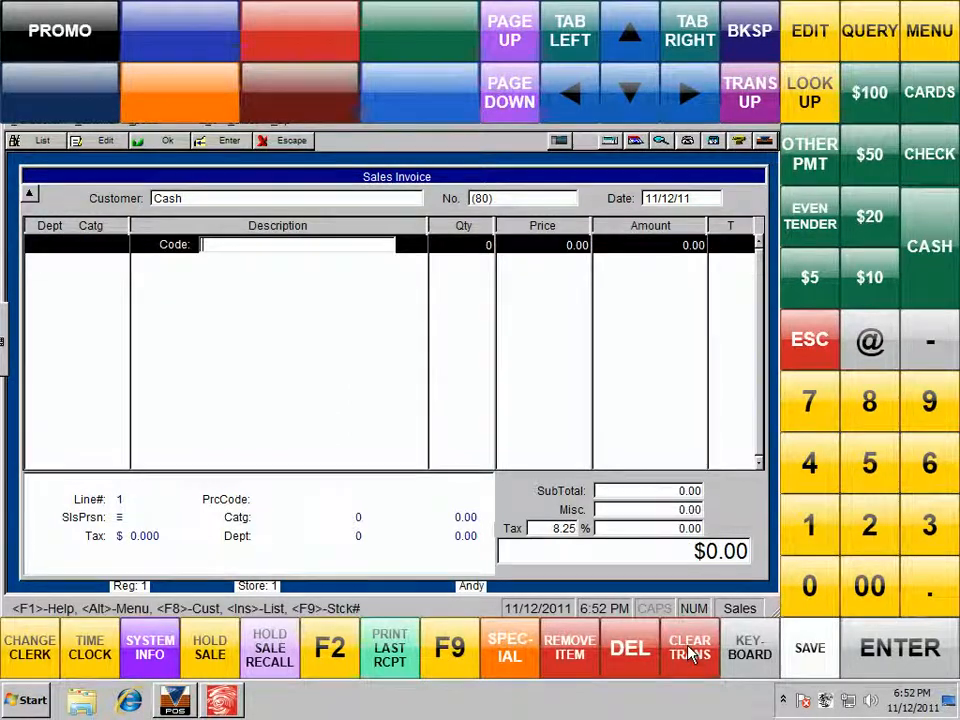
{"action": "left_click", "coordinate": [45, 32]}
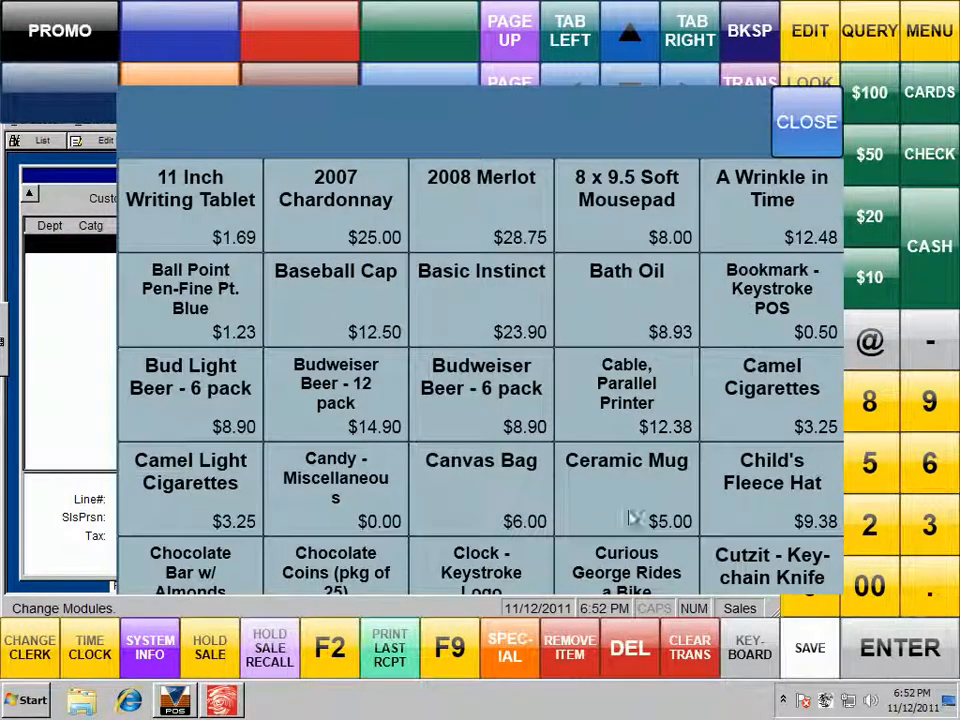
{"action": "left_click", "coordinate": [487, 502]}
{"action": "left_click", "coordinate": [72, 34]}
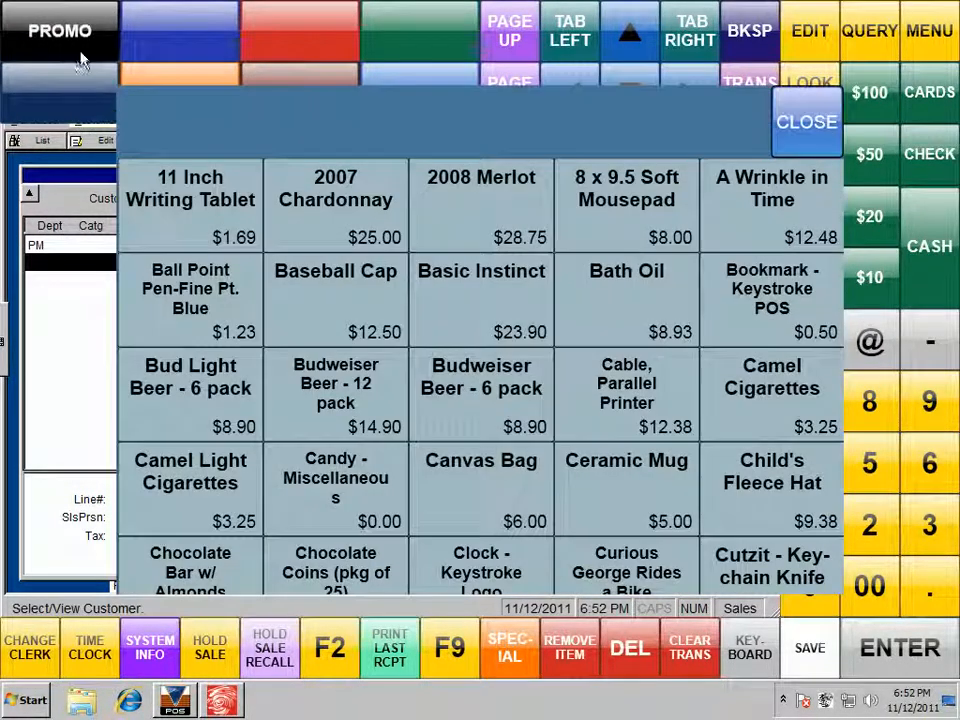
{"action": "left_click", "coordinate": [622, 474]}
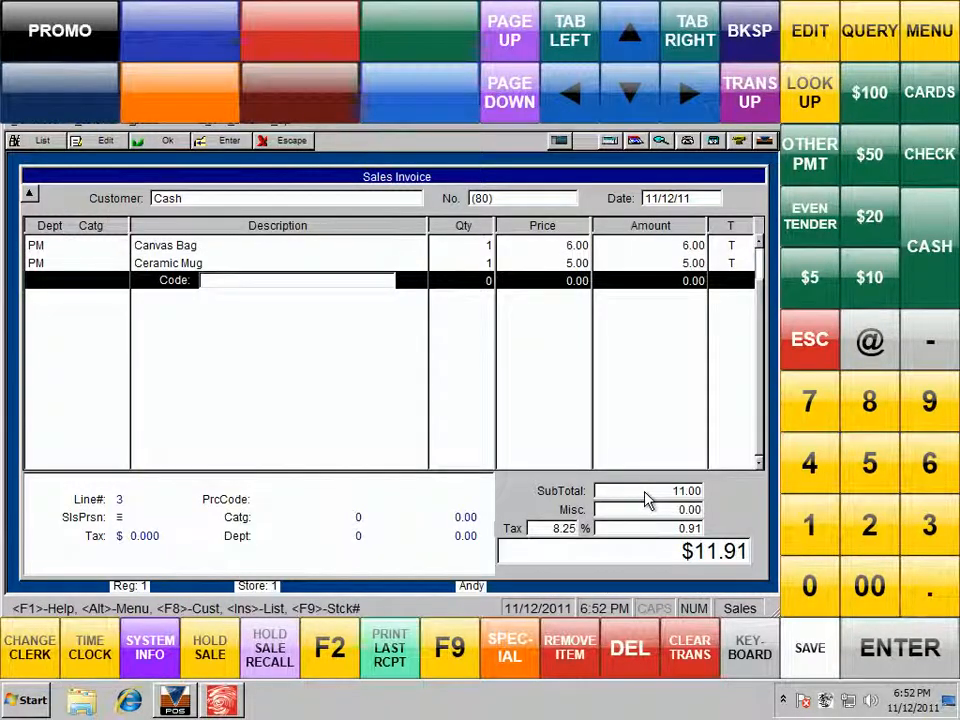
Step: Browse the full inventory list in the PROMO popup, close the popup, and return to the template editor
{"action": "left_click", "coordinate": [74, 32]}
{"action": "scroll", "coordinate": [574, 343], "scroll_direction": "down", "scroll_amount": 4}
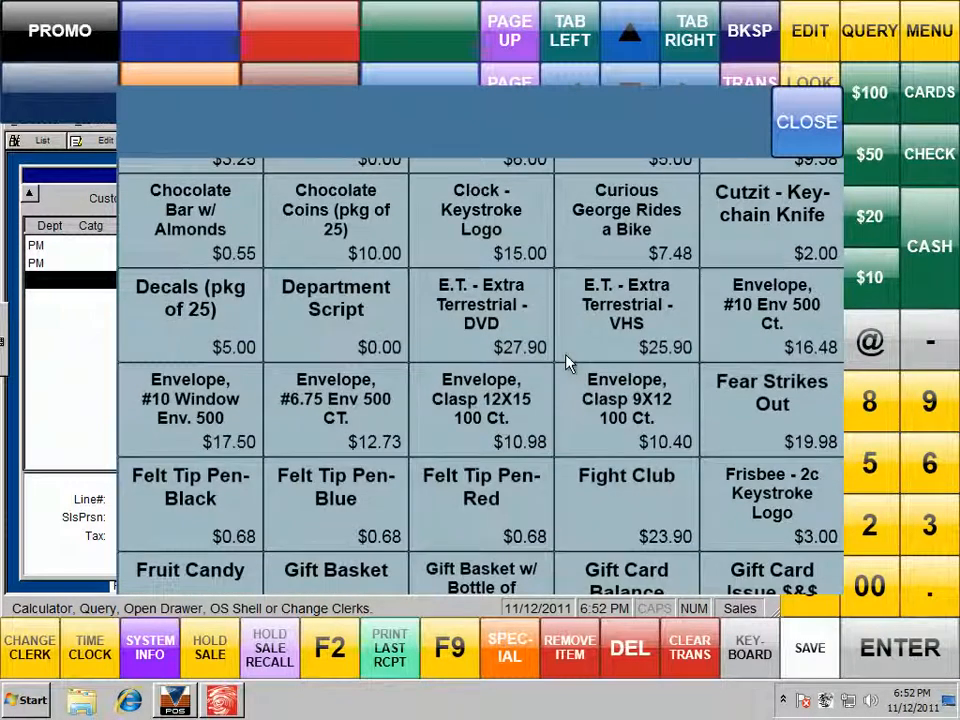
{"action": "left_click", "coordinate": [790, 136]}
{"action": "left_click", "coordinate": [826, 707]}
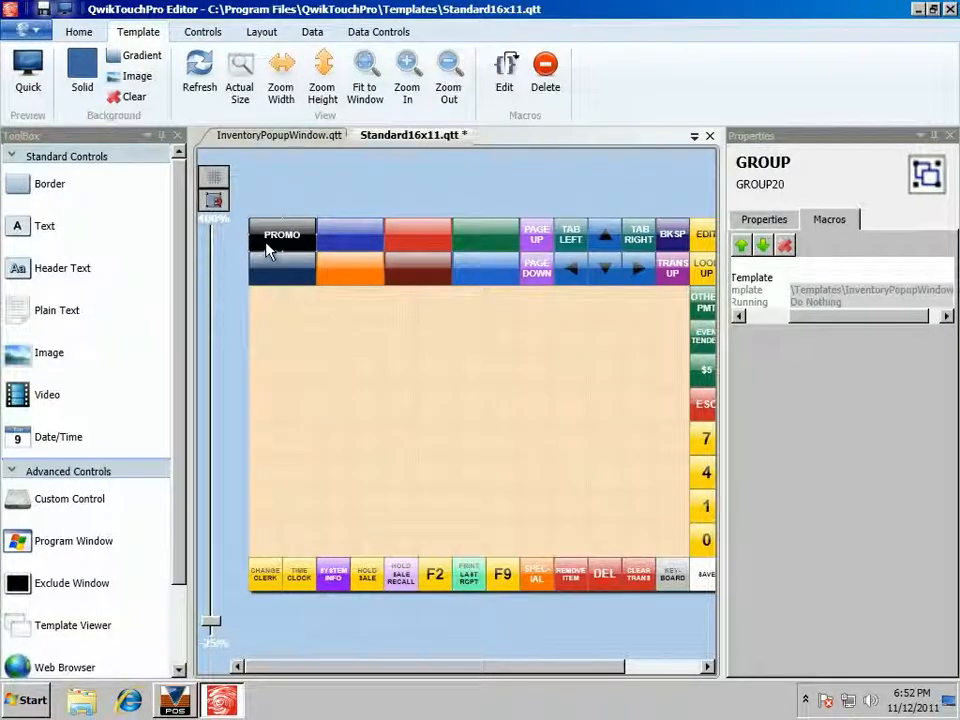
Step: Start a new macro action on the PROMO button's Click event with target Data View and action Set Row Filter
{"action": "right_click", "coordinate": [268, 240]}
{"action": "left_click", "coordinate": [313, 444]}
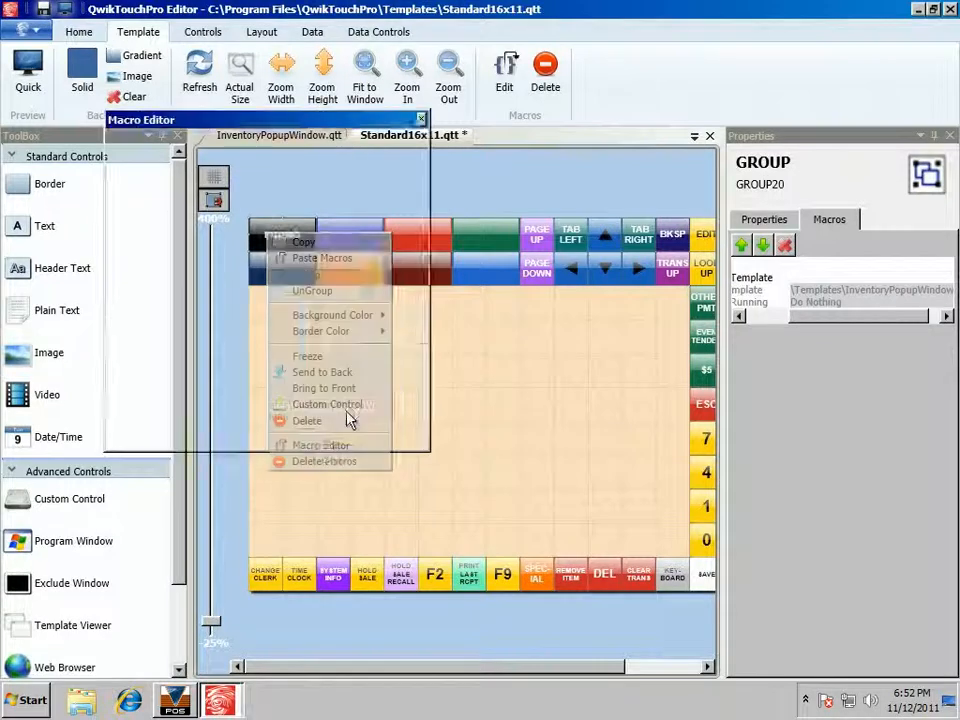
{"action": "left_click_drag", "start_coordinate": [323, 128], "coordinate": [338, 126]}
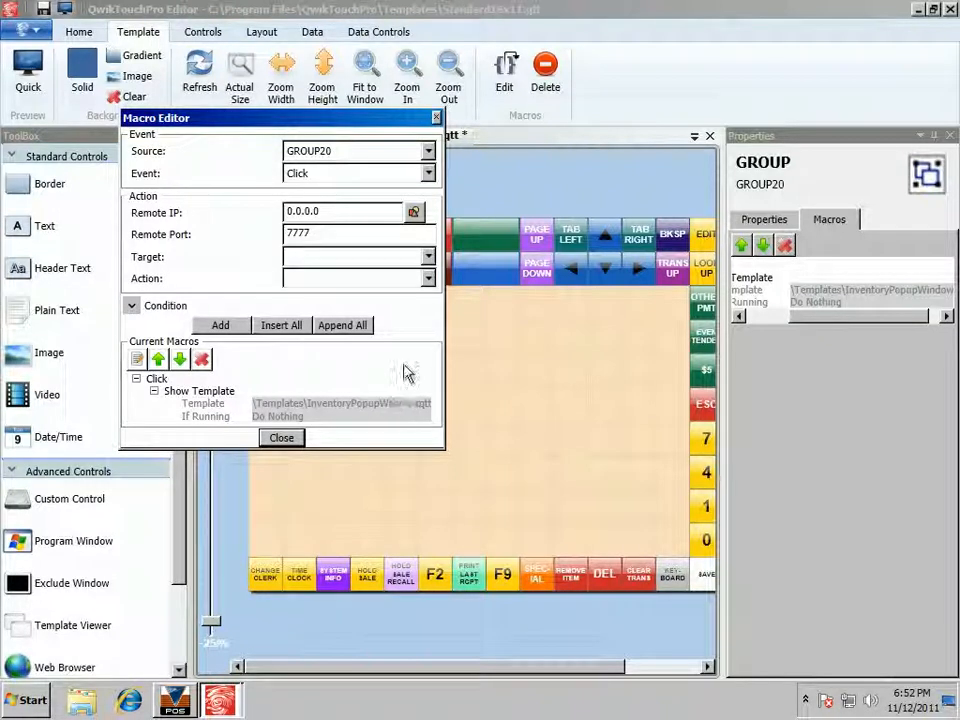
{"action": "left_click", "coordinate": [427, 258]}
{"action": "left_click", "coordinate": [326, 402]}
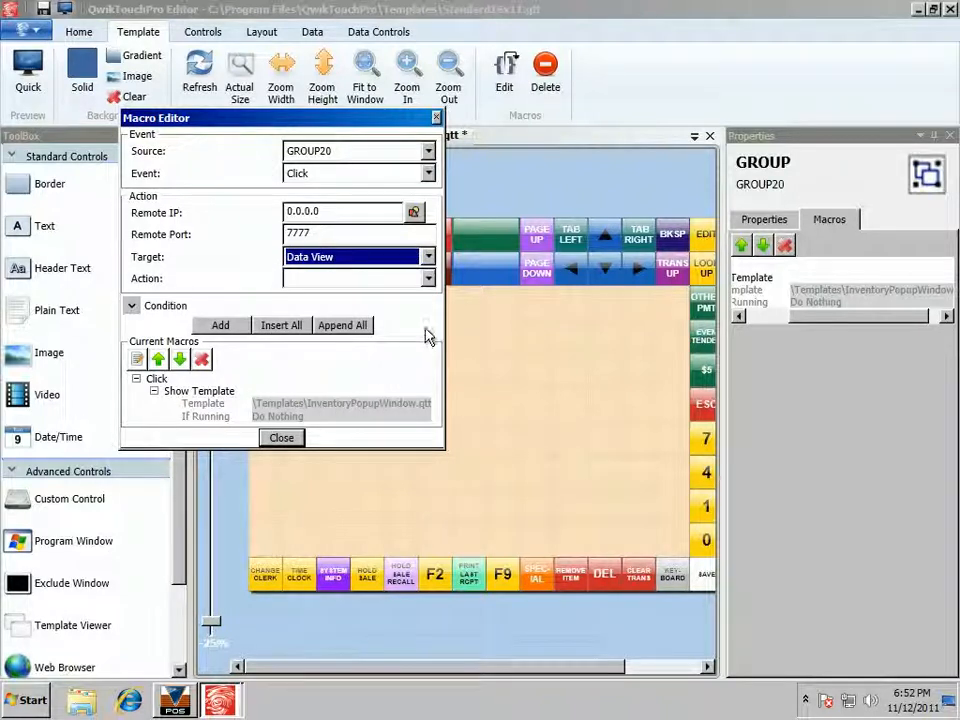
{"action": "left_click", "coordinate": [429, 280]}
{"action": "left_click", "coordinate": [345, 297]}
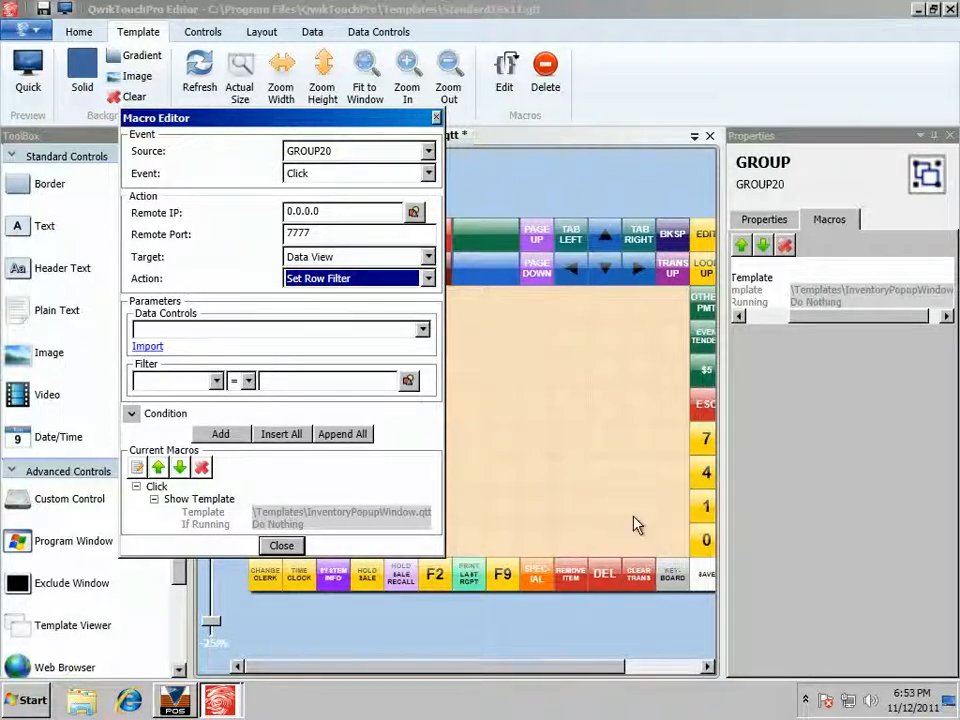
Step: Import the data controls from InventoryPopupWindow.qtt so the row filter action targets InventoryList
{"action": "left_click_drag", "start_coordinate": [349, 115], "coordinate": [440, 209]}
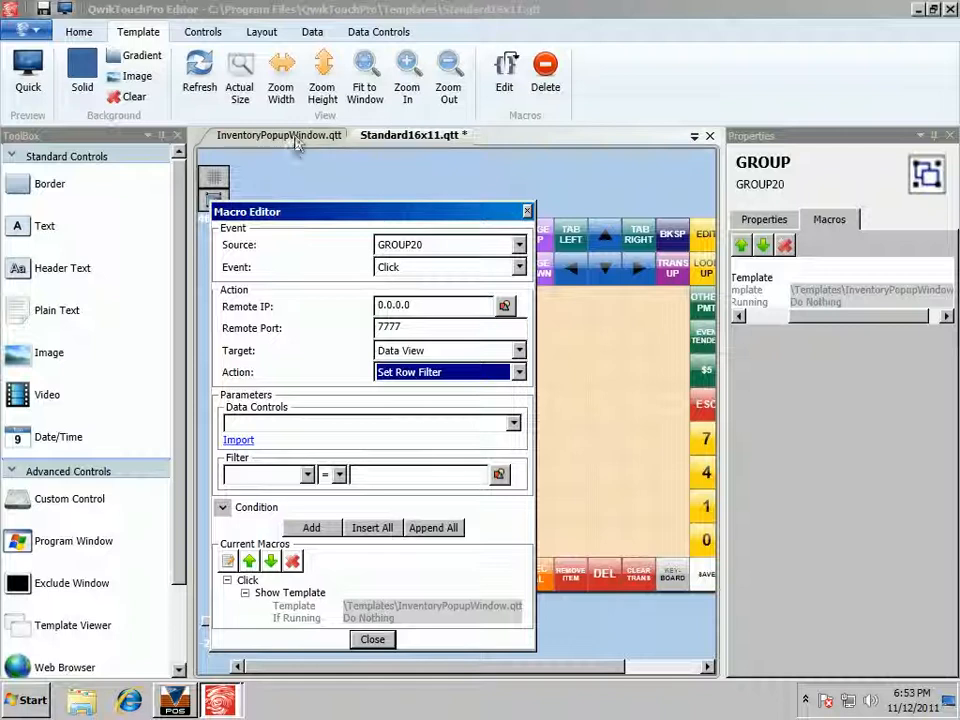
{"action": "left_click", "coordinate": [238, 440]}
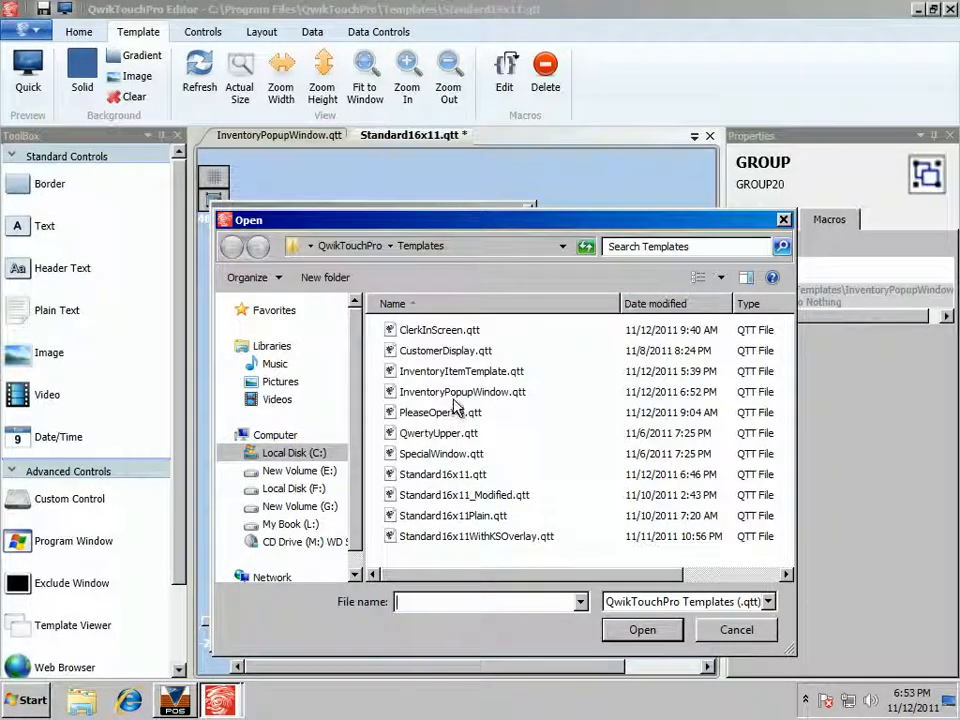
{"action": "left_click", "coordinate": [462, 392]}
{"action": "left_click", "coordinate": [642, 629]}
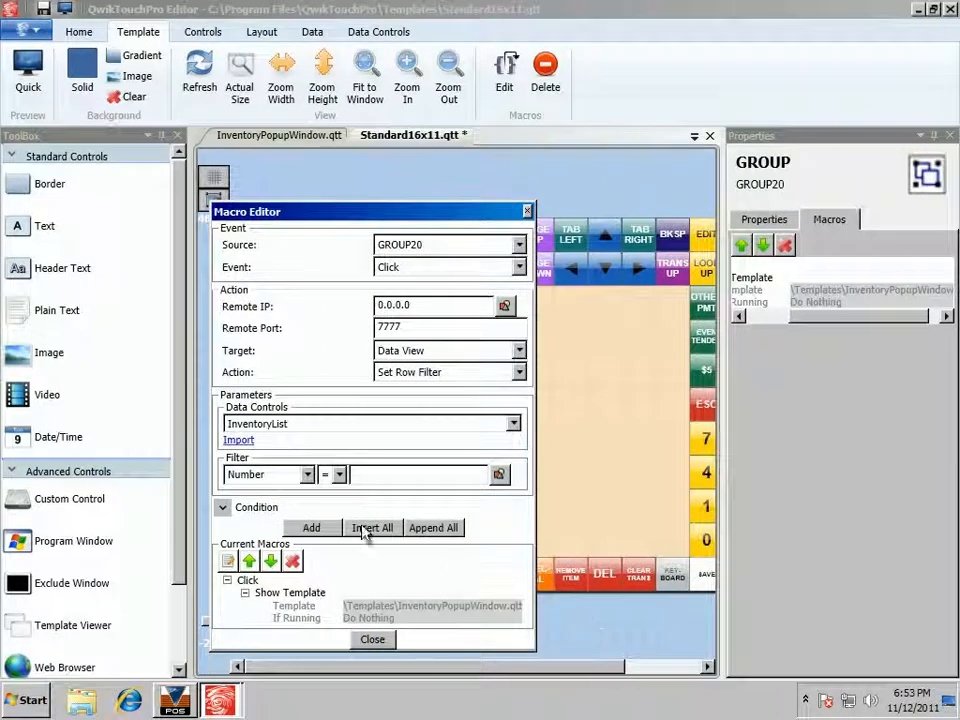
{"action": "left_click_drag", "start_coordinate": [378, 211], "coordinate": [455, 117]}
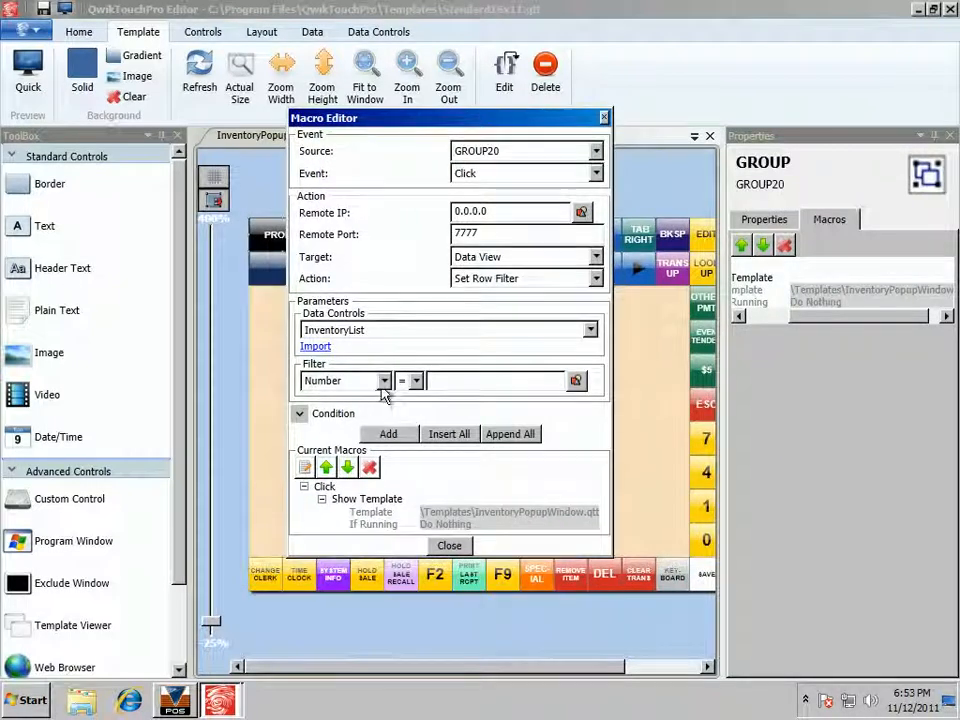
Step: Set the filter to Department = PM, add the Set Row Filter action to the Click macro, and close the macro editor
{"action": "left_click", "coordinate": [385, 381]}
{"action": "left_click", "coordinate": [384, 381]}
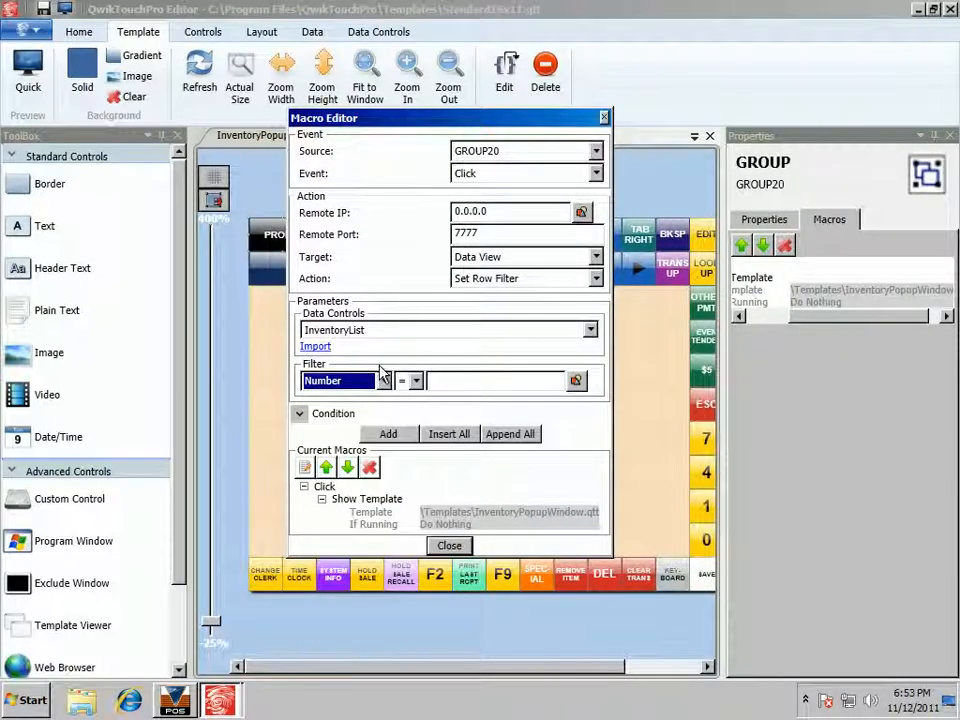
{"action": "left_click_drag", "start_coordinate": [345, 120], "coordinate": [387, 173]}
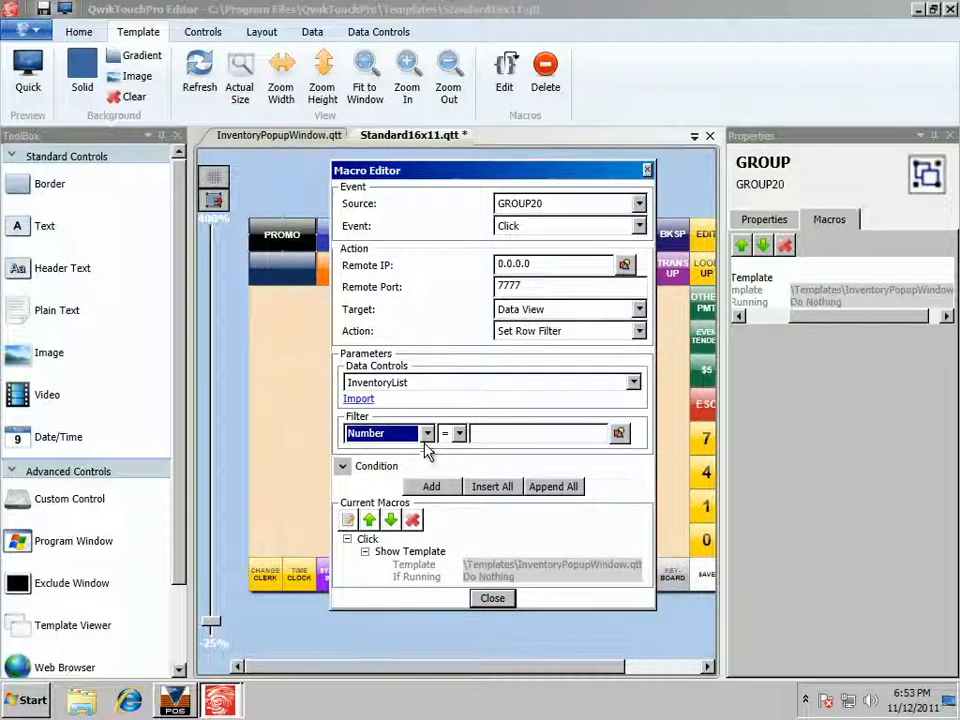
{"action": "left_click", "coordinate": [427, 433]}
{"action": "left_click", "coordinate": [405, 477]}
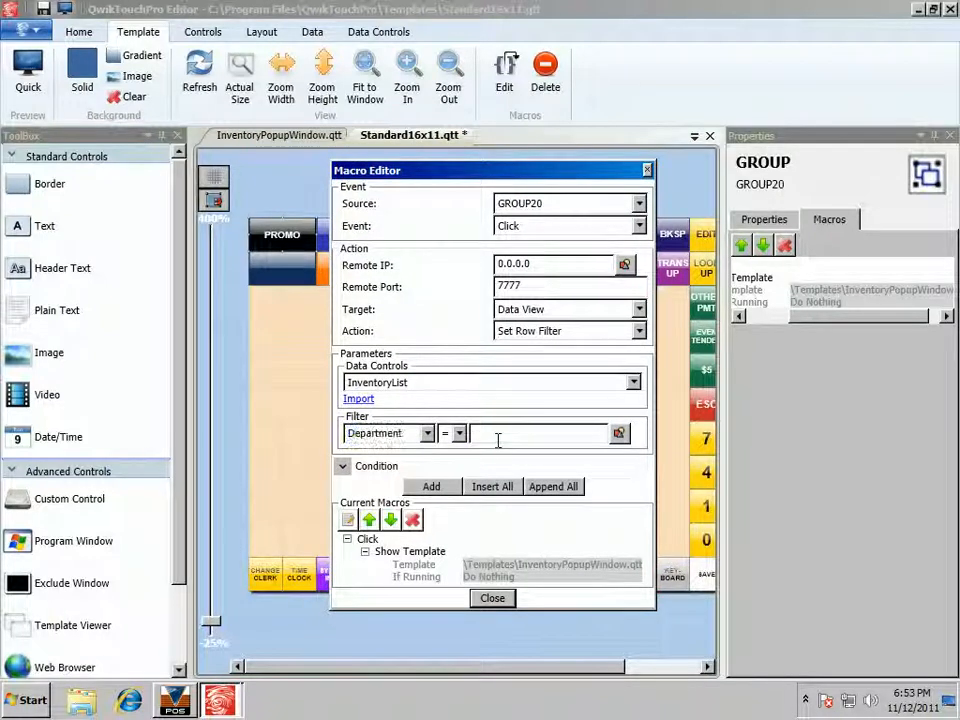
{"action": "type", "text": "PM"}
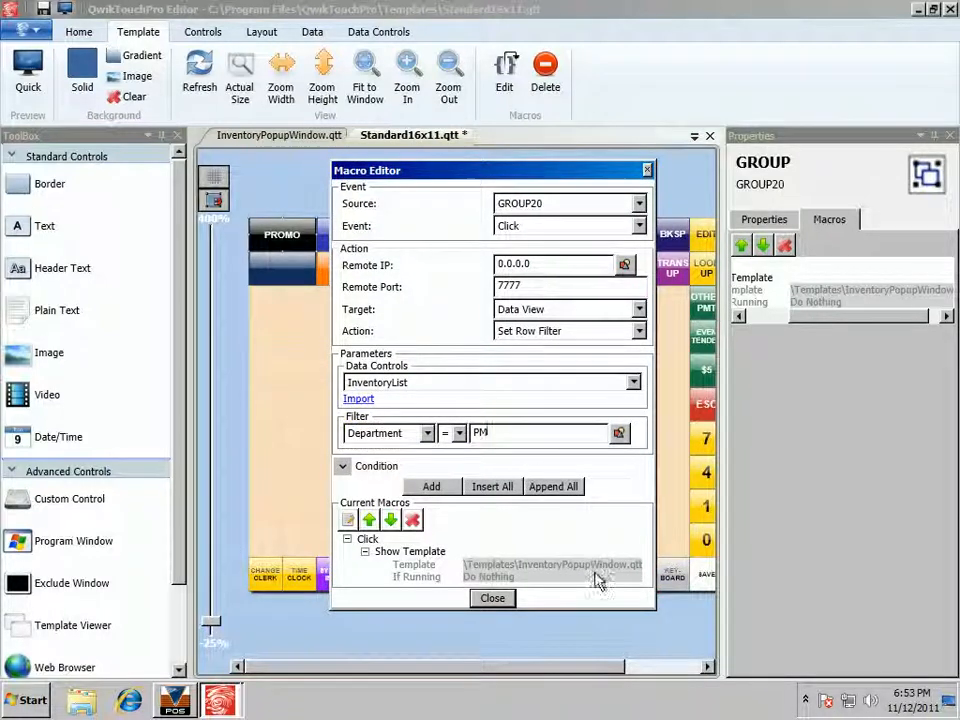
{"action": "left_click", "coordinate": [440, 490]}
{"action": "left_click_drag", "start_coordinate": [502, 172], "coordinate": [555, 109]}
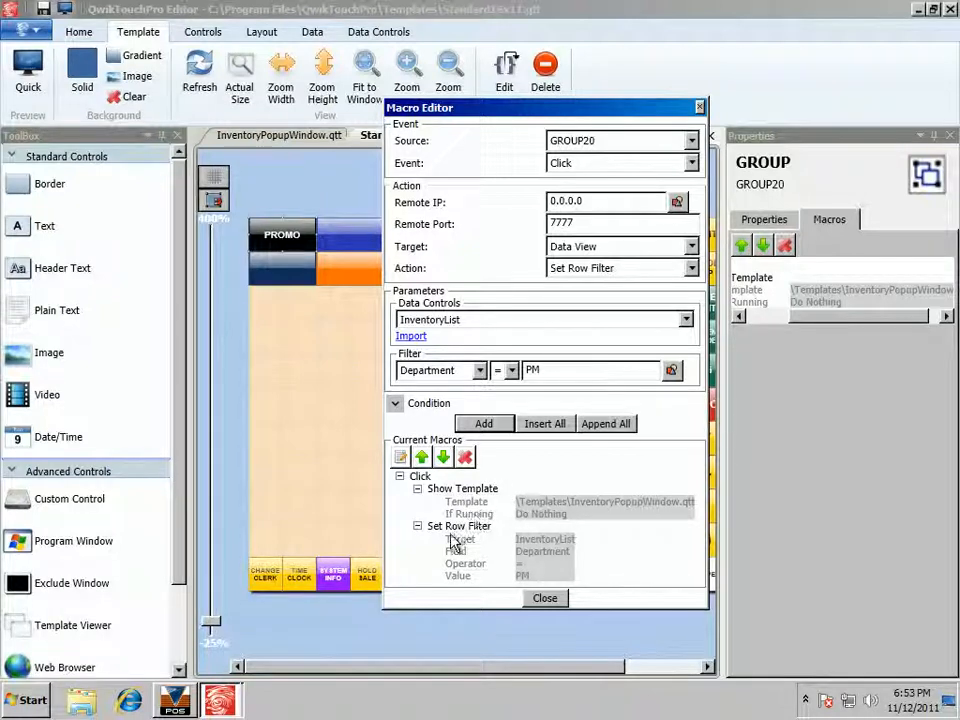
{"action": "left_click", "coordinate": [535, 599]}
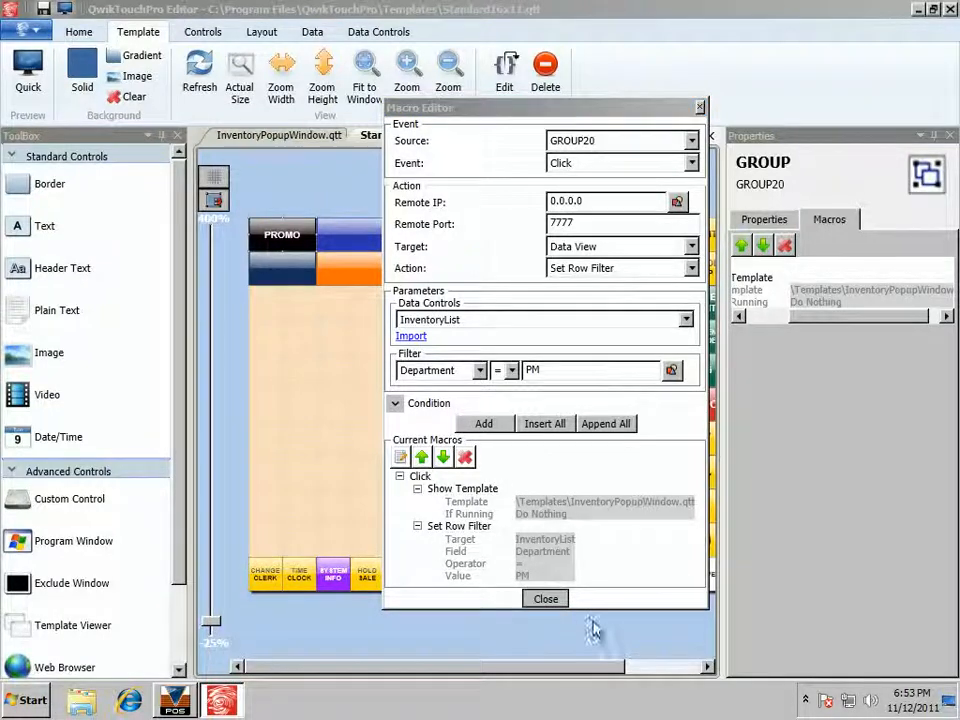
Step: Run the Standard16x11.qtt template and add Pocket Knife to the invoice from the filtered PROMO popup
{"action": "left_click", "coordinate": [64, 11]}
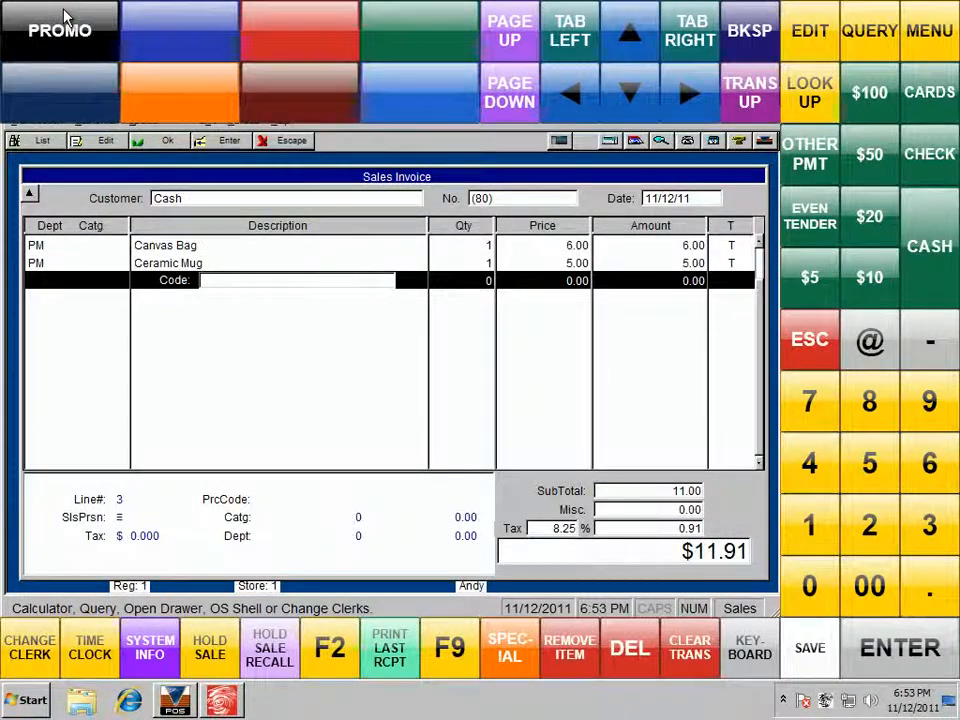
{"action": "left_click", "coordinate": [60, 30]}
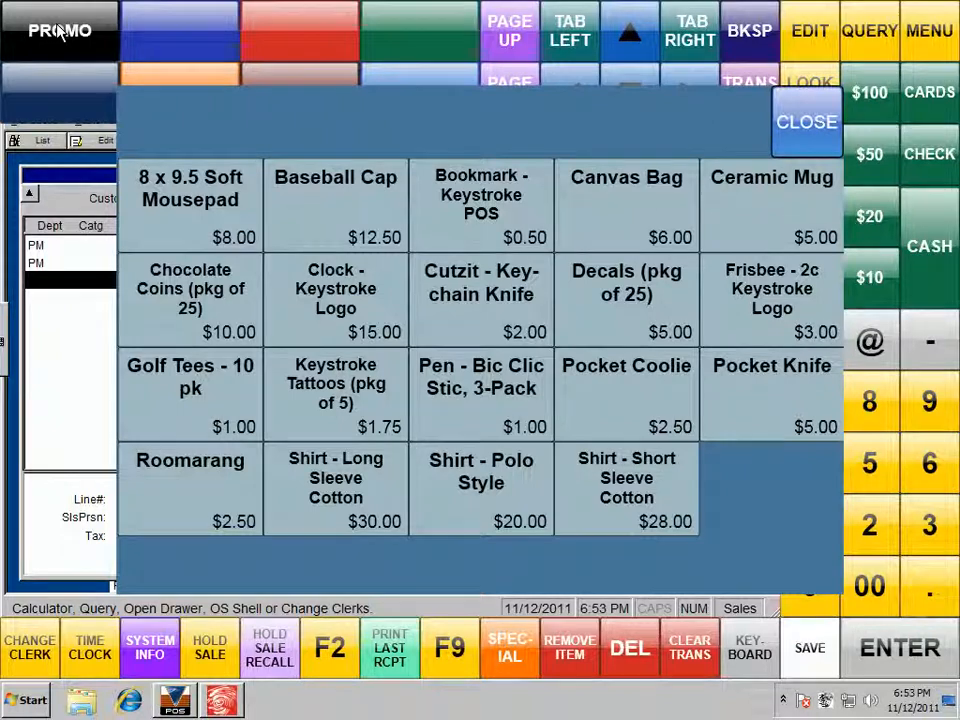
{"action": "left_click", "coordinate": [762, 386]}
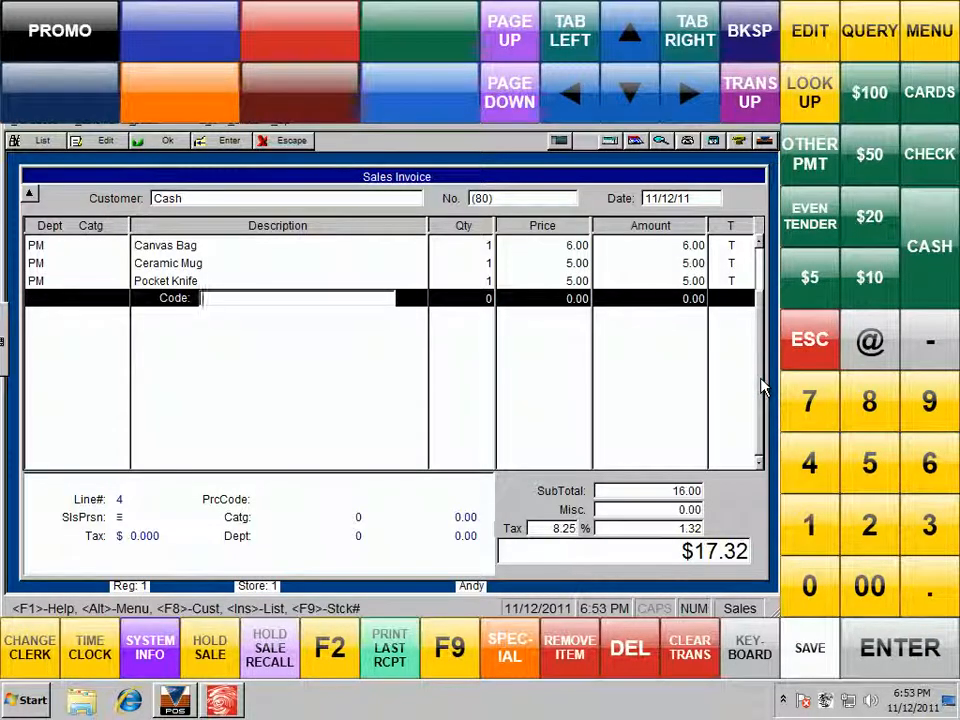
Step: Review the filtered PROMO popup again, close it, then exit the running template and return to the editor
{"action": "left_click", "coordinate": [60, 30]}
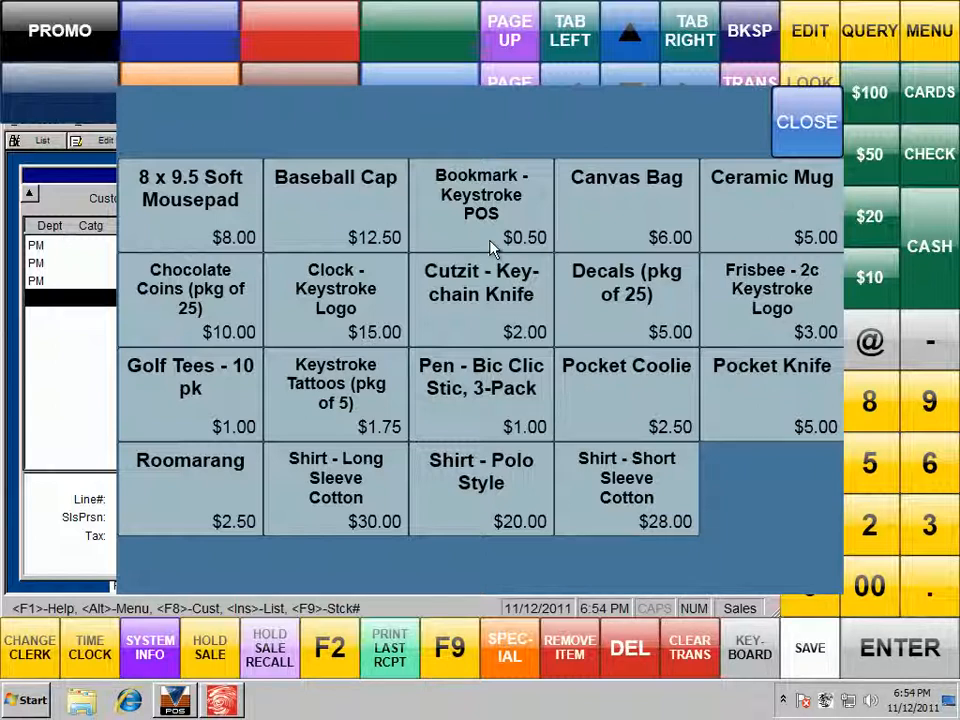
{"action": "left_click", "coordinate": [806, 121]}
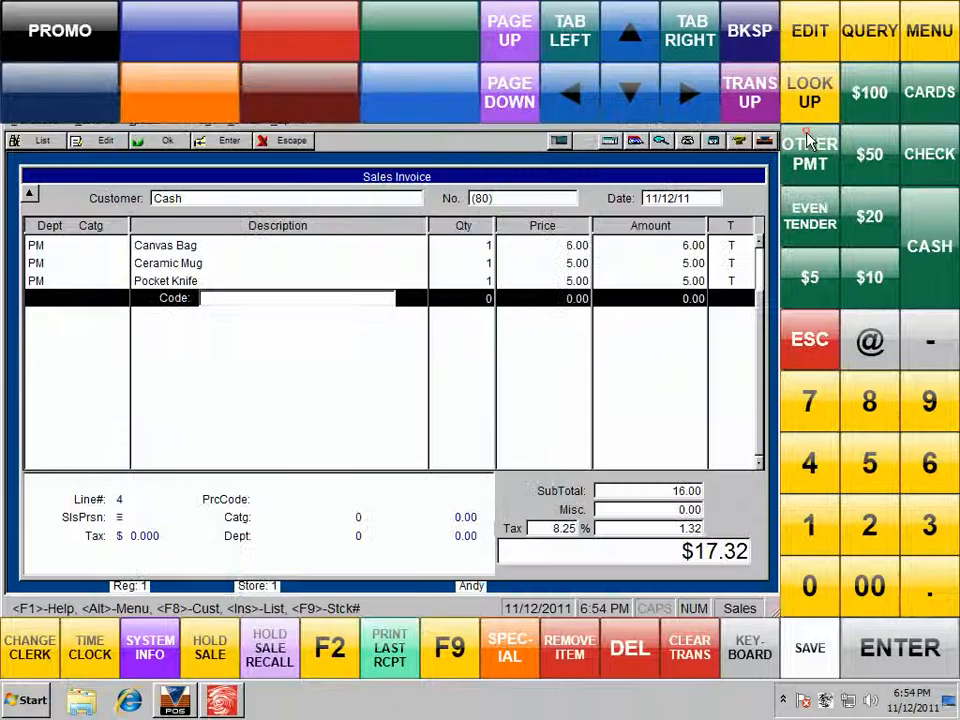
{"action": "right_click", "coordinate": [823, 704]}
{"action": "left_click", "coordinate": [780, 693]}
{"action": "left_click", "coordinate": [223, 700]}
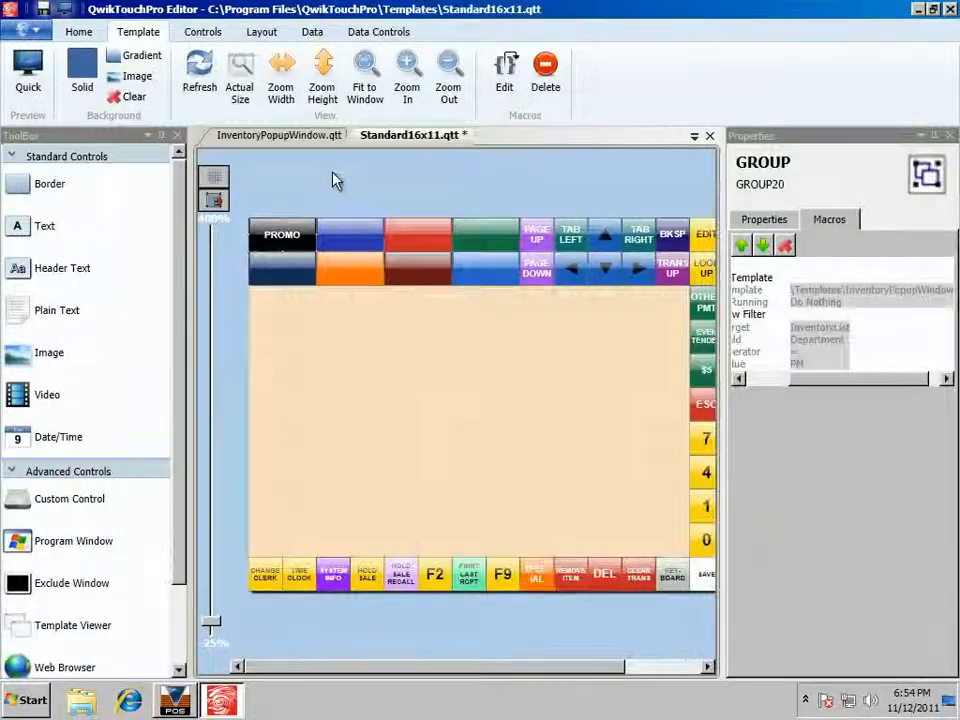
Step: Open the DataView properties of InventoryList in InventoryPopupWindow.qtt and expand the Default Row Filter settings
{"action": "left_click", "coordinate": [294, 136]}
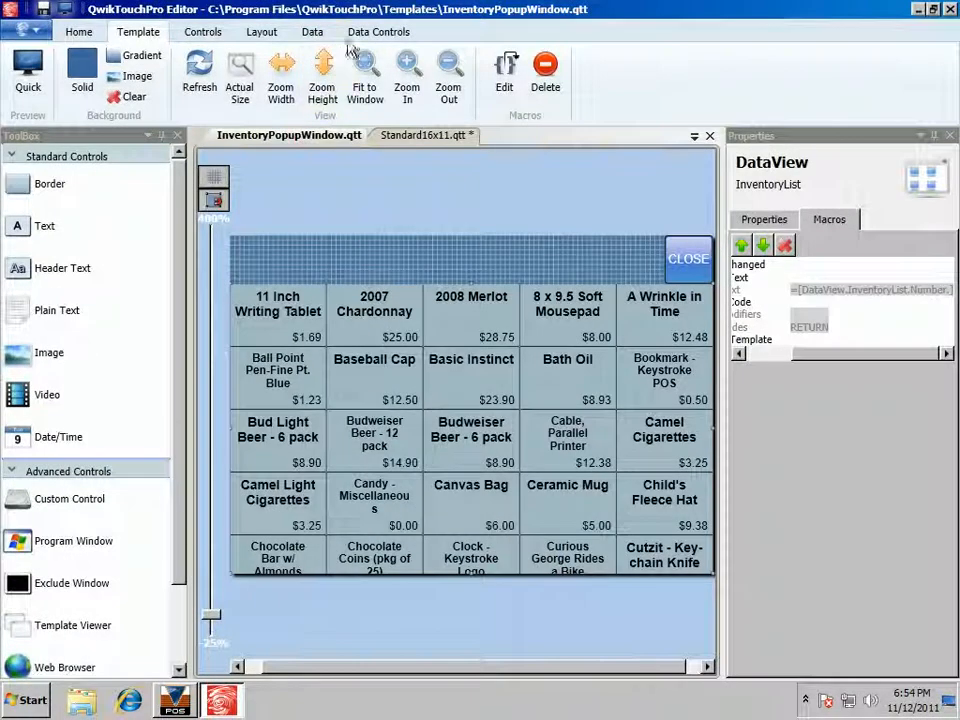
{"action": "left_click", "coordinate": [378, 32]}
{"action": "left_click", "coordinate": [33, 86]}
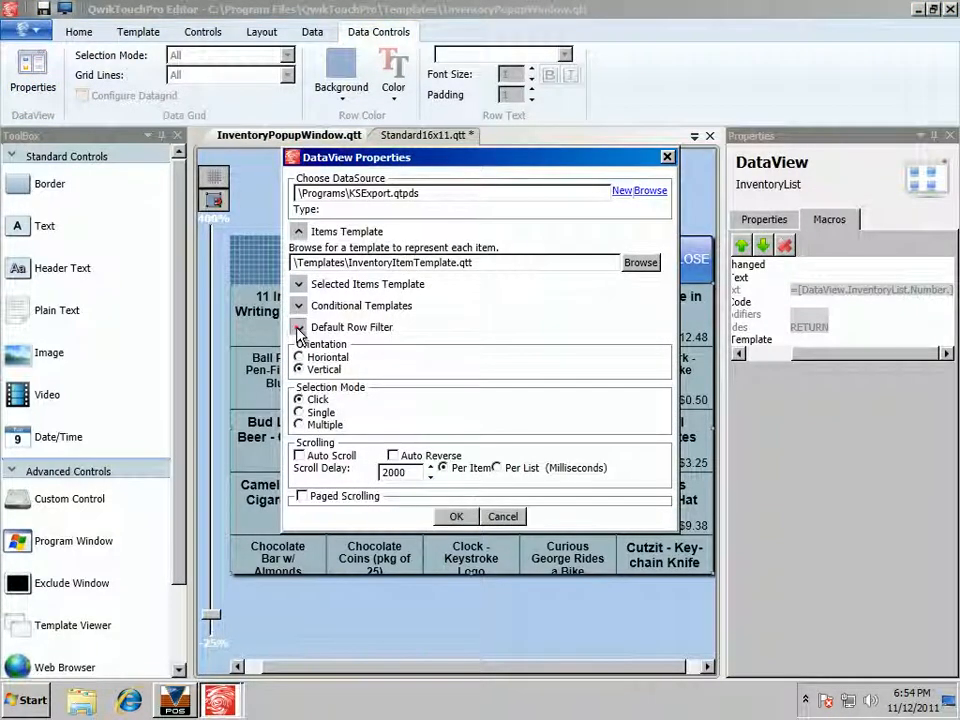
{"action": "left_click", "coordinate": [297, 329]}
{"action": "left_click_drag", "start_coordinate": [335, 157], "coordinate": [581, 163]}
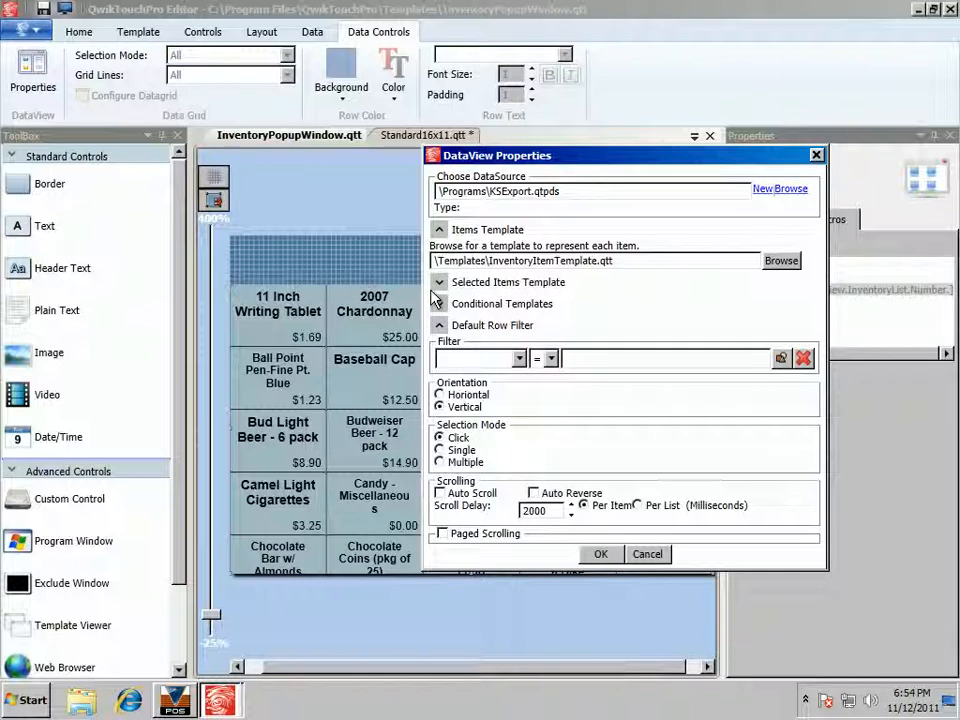
Step: Set the InventoryList default row filter to Number = -1 and apply the properties
{"action": "left_click", "coordinate": [508, 362]}
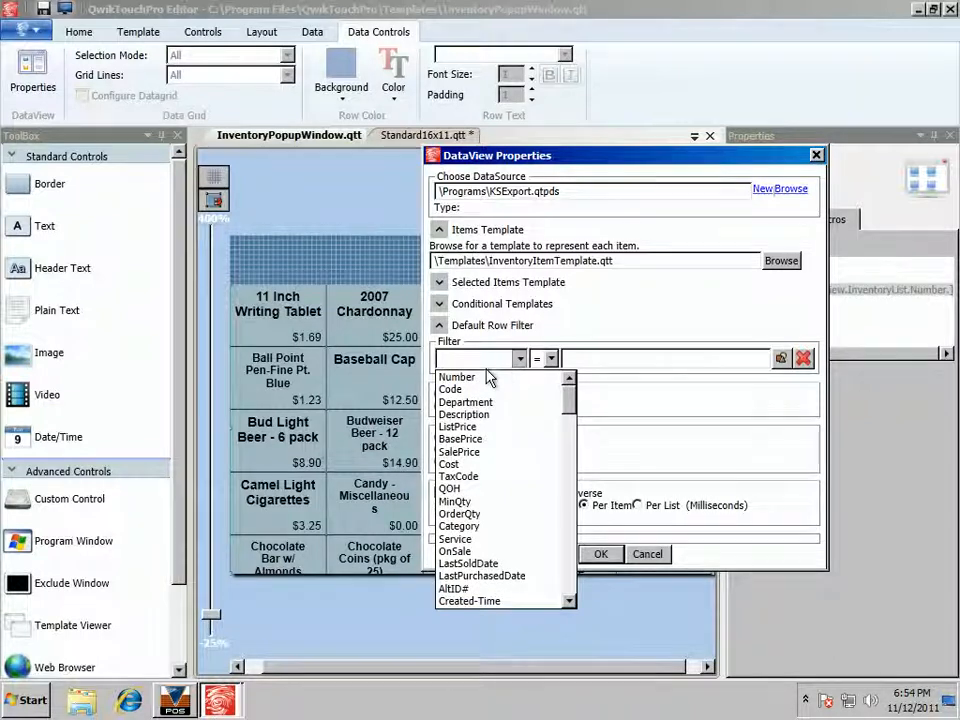
{"action": "left_click", "coordinate": [488, 377]}
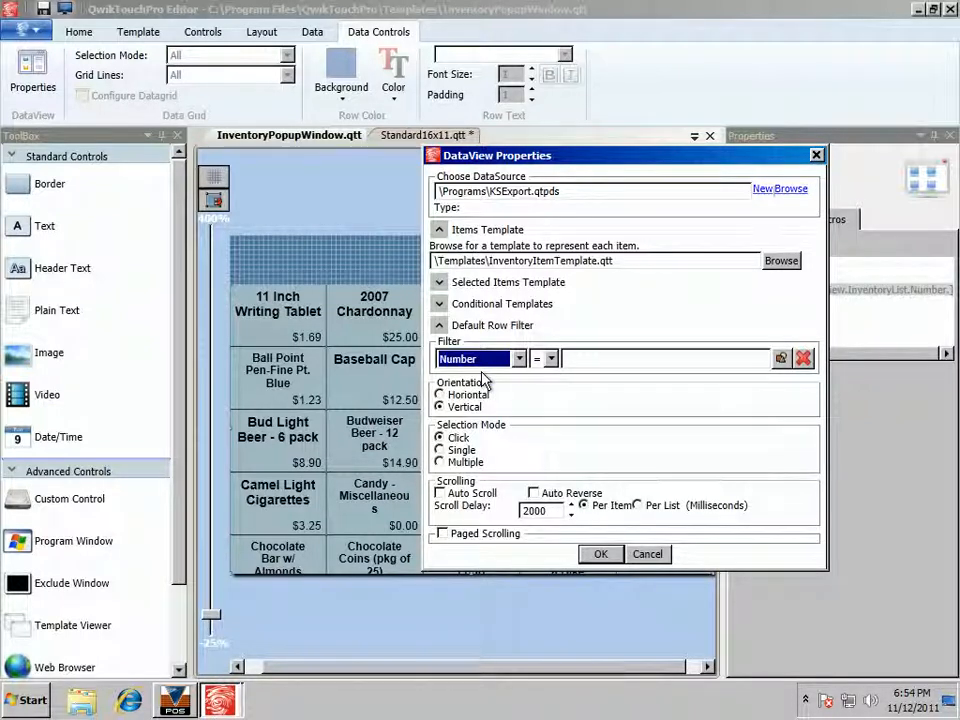
{"action": "left_click", "coordinate": [590, 356]}
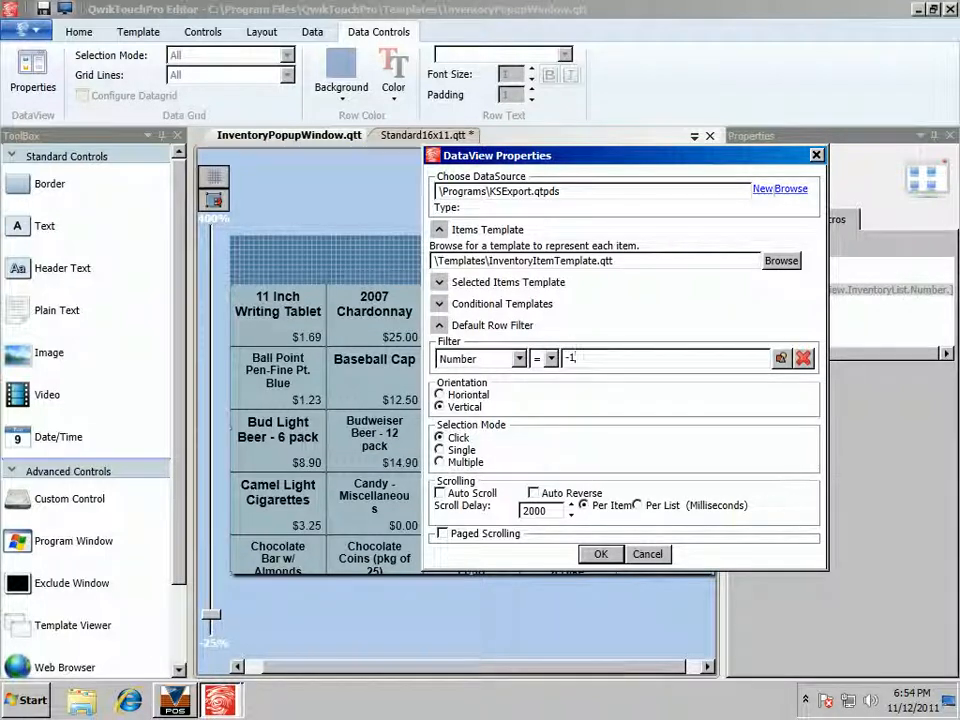
{"action": "left_click", "coordinate": [600, 554]}
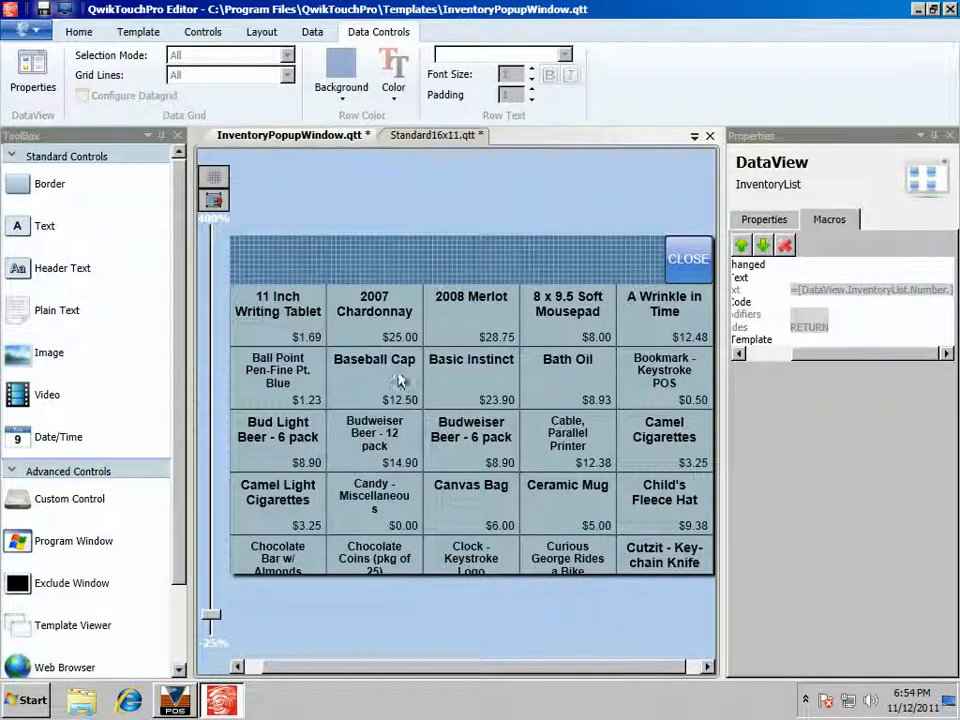
Step: Run the InventoryPopupWindow.qtt template to check its default list, and close it with its CLOSE button
{"action": "left_click", "coordinate": [64, 10]}
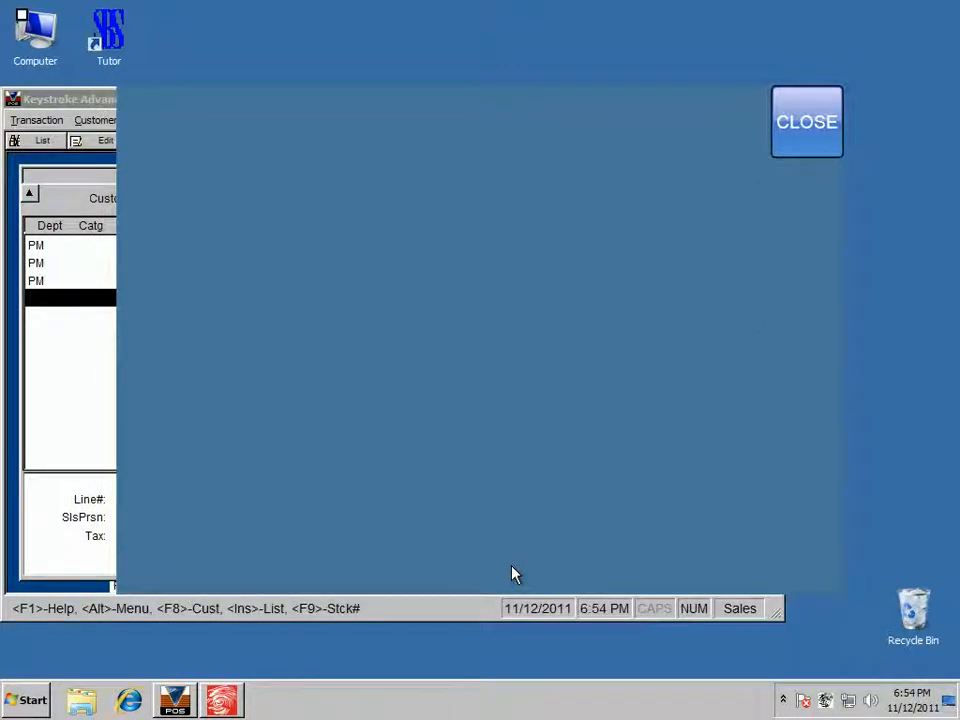
{"action": "left_click", "coordinate": [812, 126]}
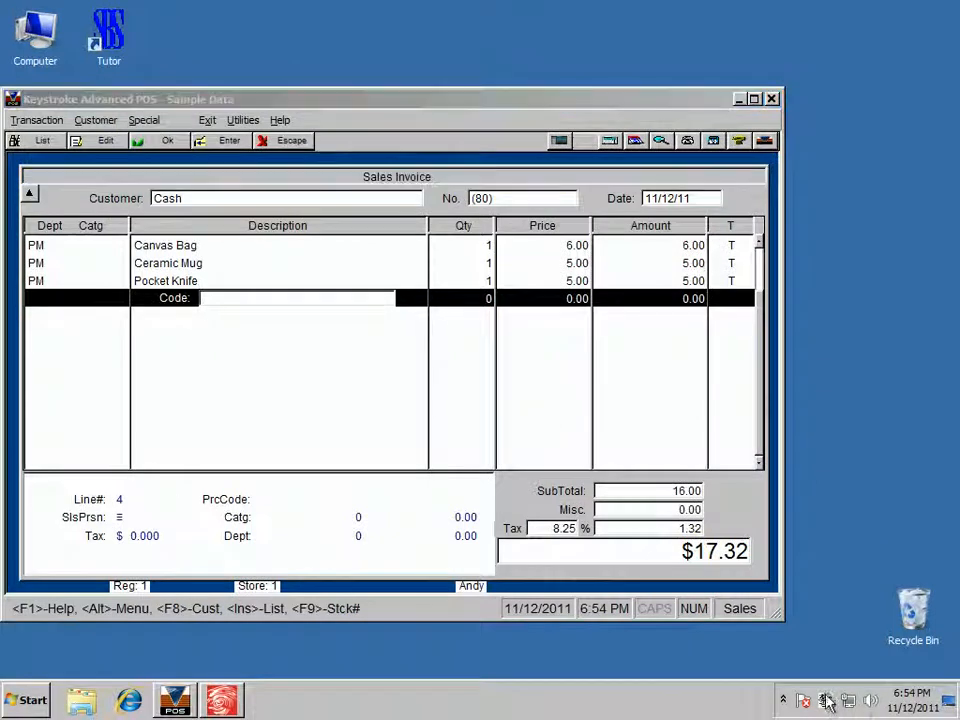
Step: Switch to the QwikTouchPro Editor and save the InventoryPopupWindow.qtt template
{"action": "left_click", "coordinate": [222, 700]}
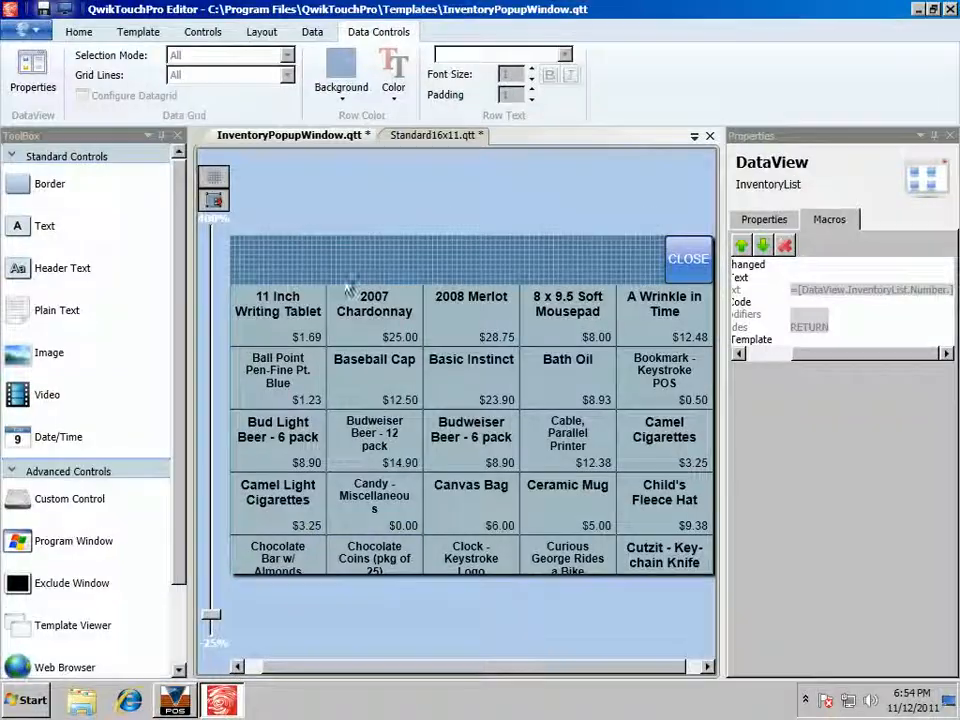
{"action": "left_click", "coordinate": [43, 9]}
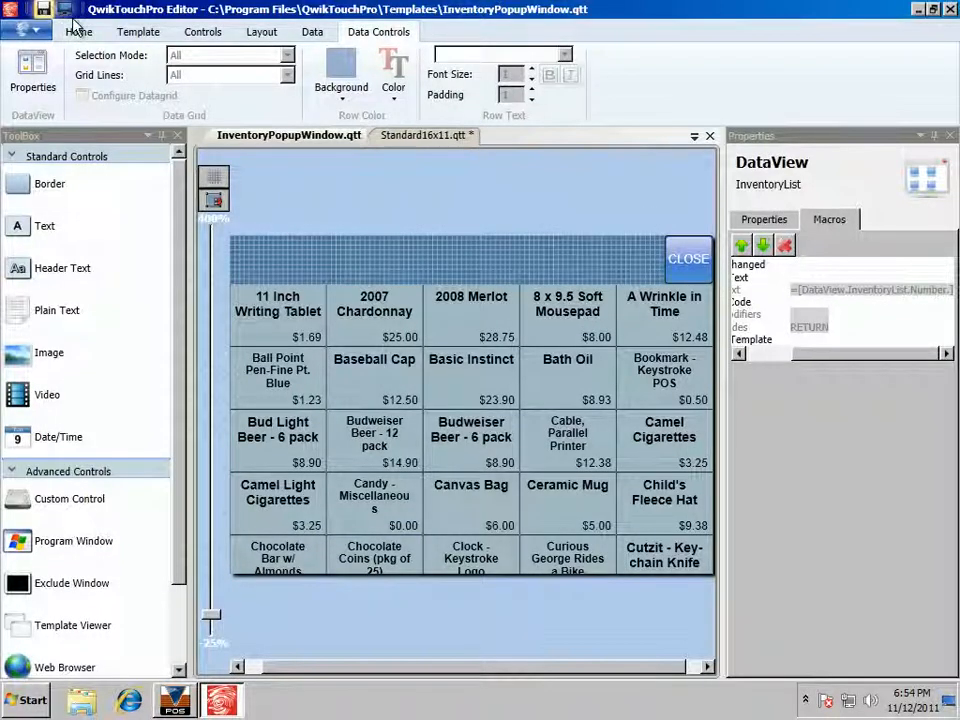
Step: Run the Standard16x11.qtt template, check the inventory popup opened by PROMO, and close it
{"action": "left_click", "coordinate": [425, 135]}
{"action": "left_click", "coordinate": [64, 10]}
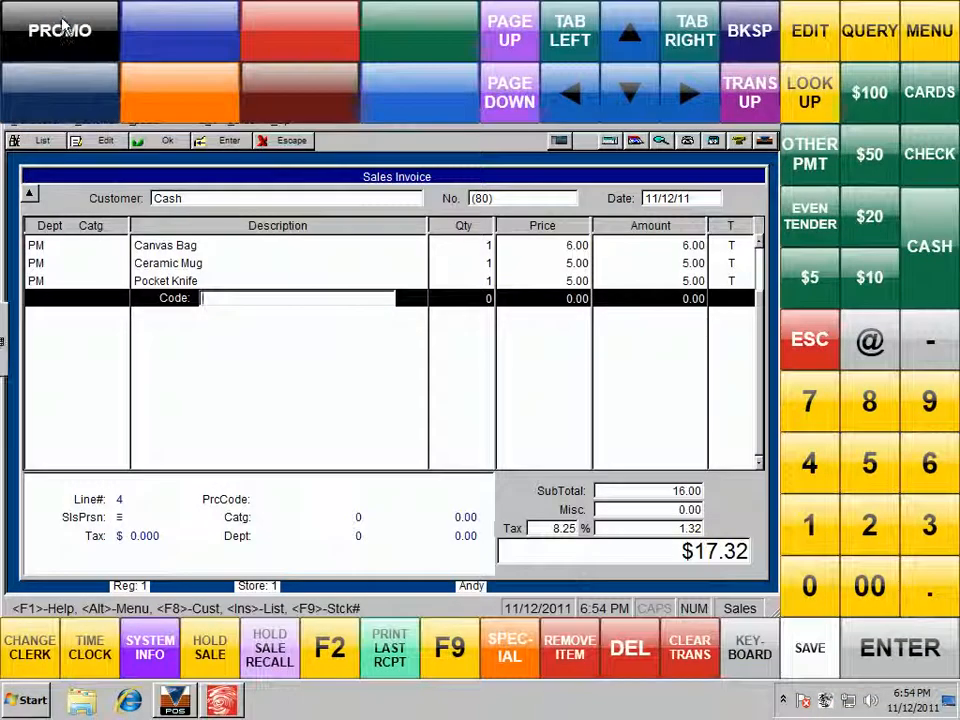
{"action": "left_click", "coordinate": [62, 28]}
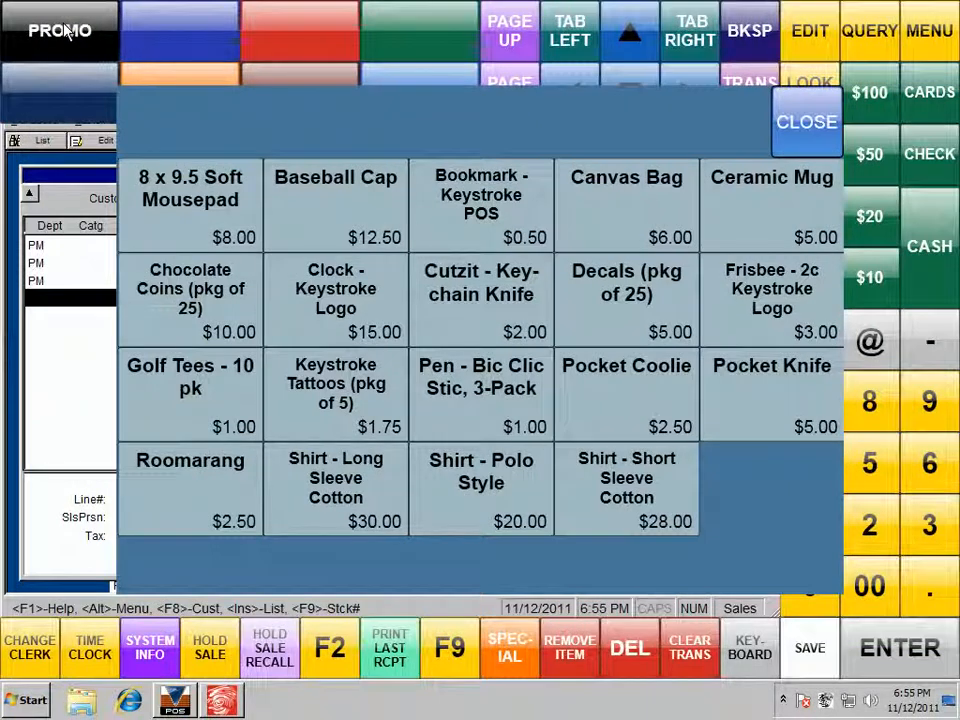
{"action": "left_click", "coordinate": [806, 121]}
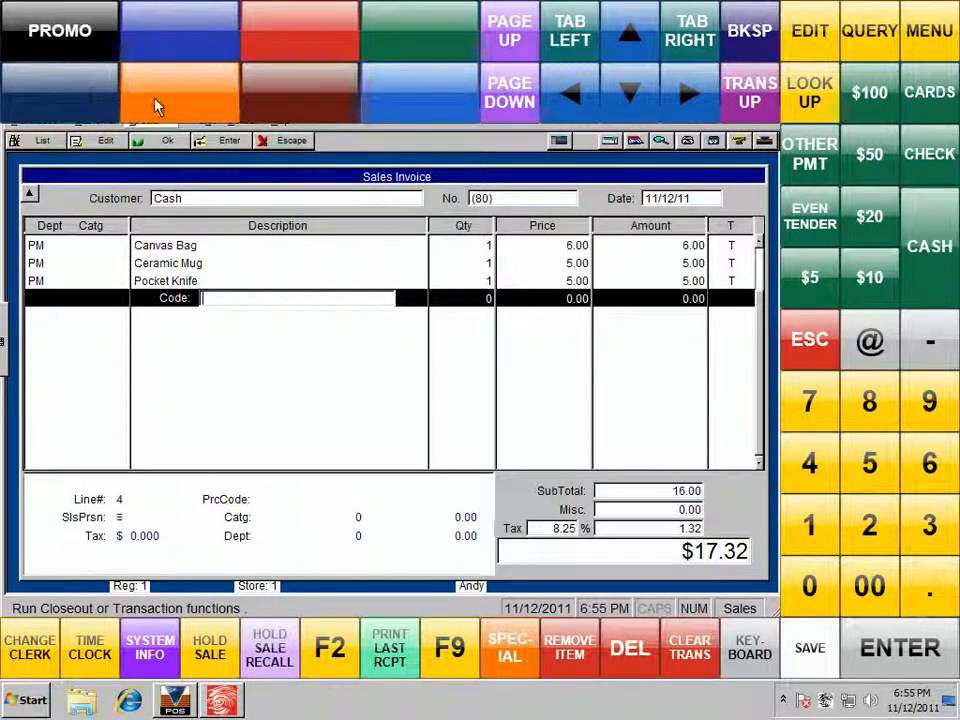
Step: Clear the current sales transaction, then exit the running template and return to the QwikTouchPro Editor
{"action": "left_click", "coordinate": [718, 662]}
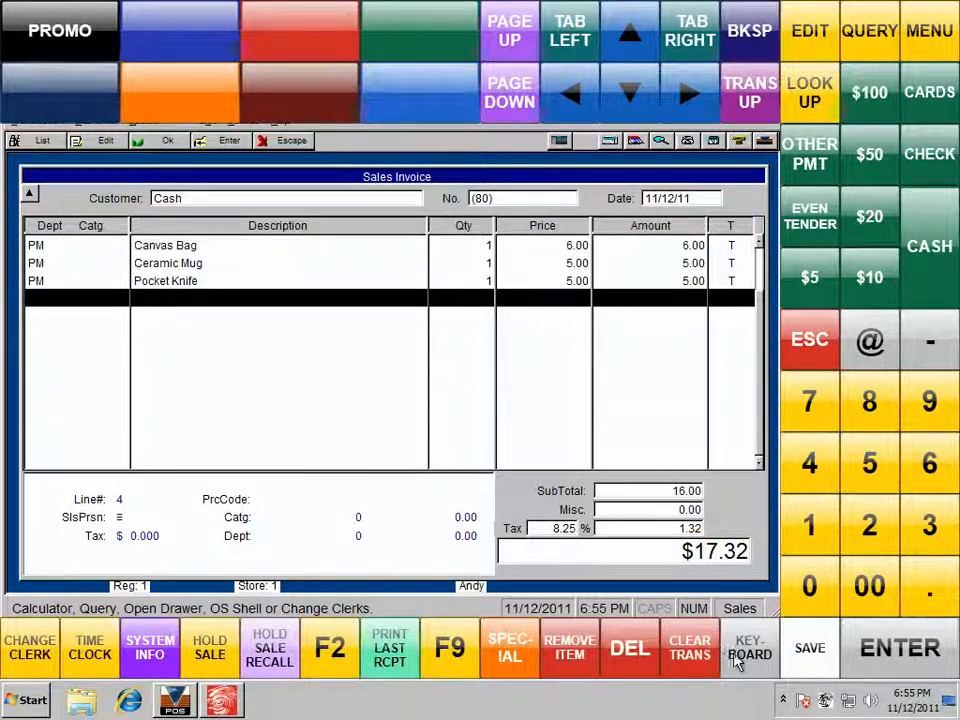
{"action": "right_click", "coordinate": [826, 703]}
{"action": "left_click", "coordinate": [825, 698]}
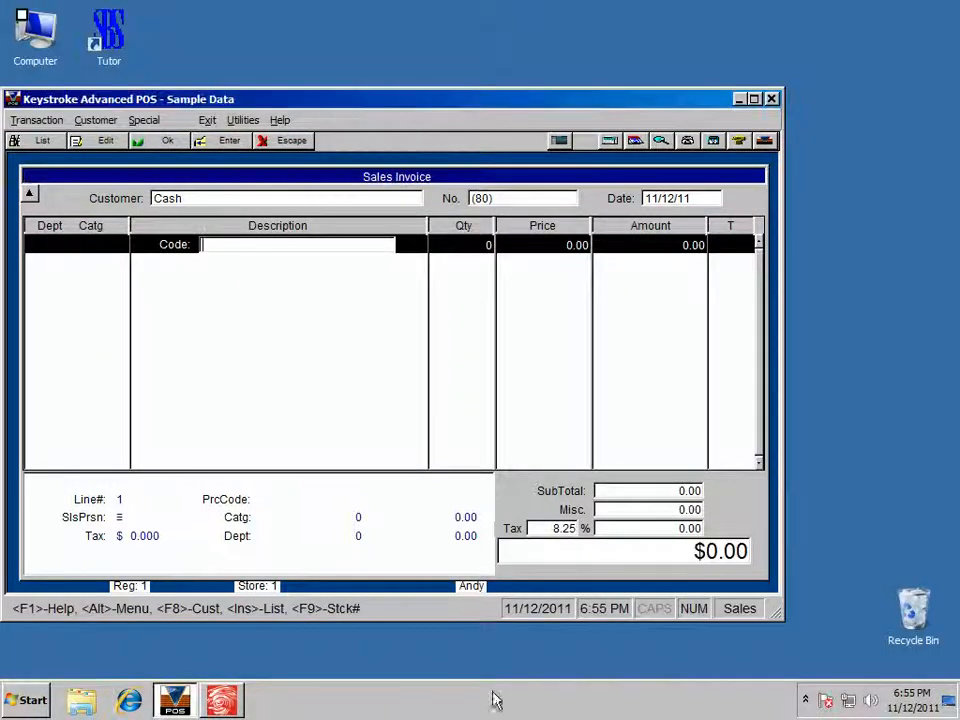
{"action": "left_click", "coordinate": [222, 700]}
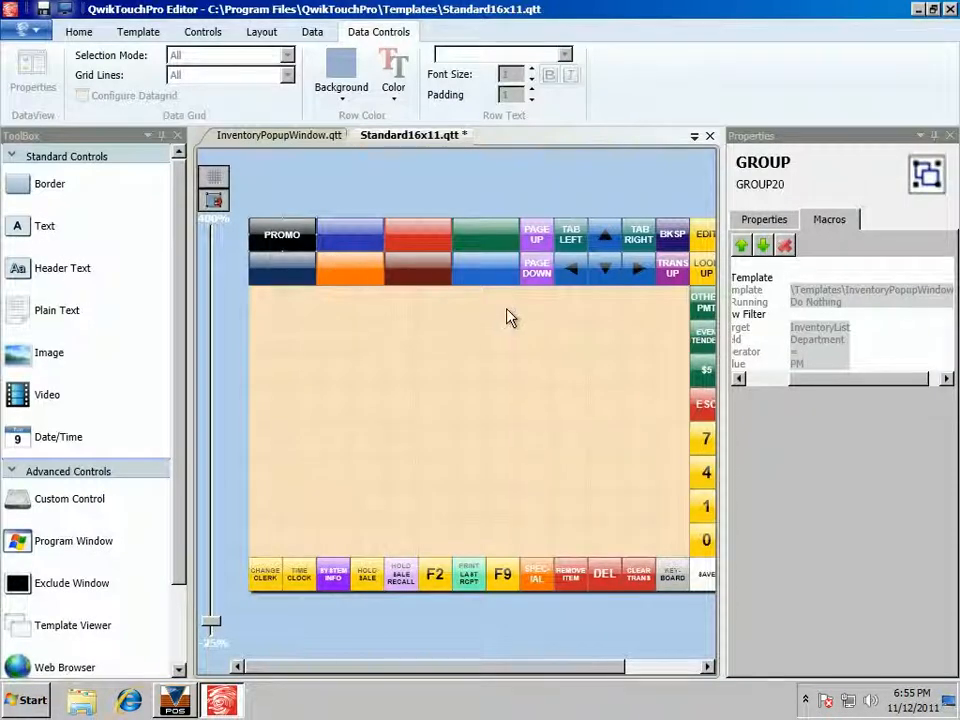
Step: Label the blank blue button beside PROMO in Standard16x11.qtt as SOFTWARE
{"action": "scroll", "coordinate": [340, 276], "scroll_direction": "up", "scroll_amount": 1}
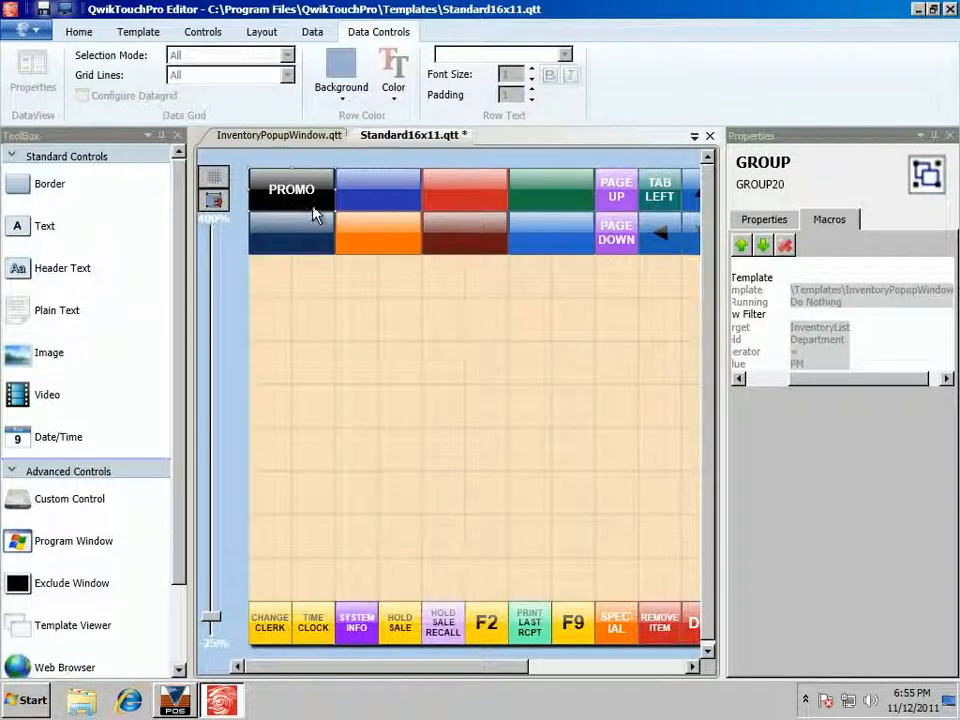
{"action": "left_click", "coordinate": [338, 205]}
{"action": "left_click", "coordinate": [75, 30]}
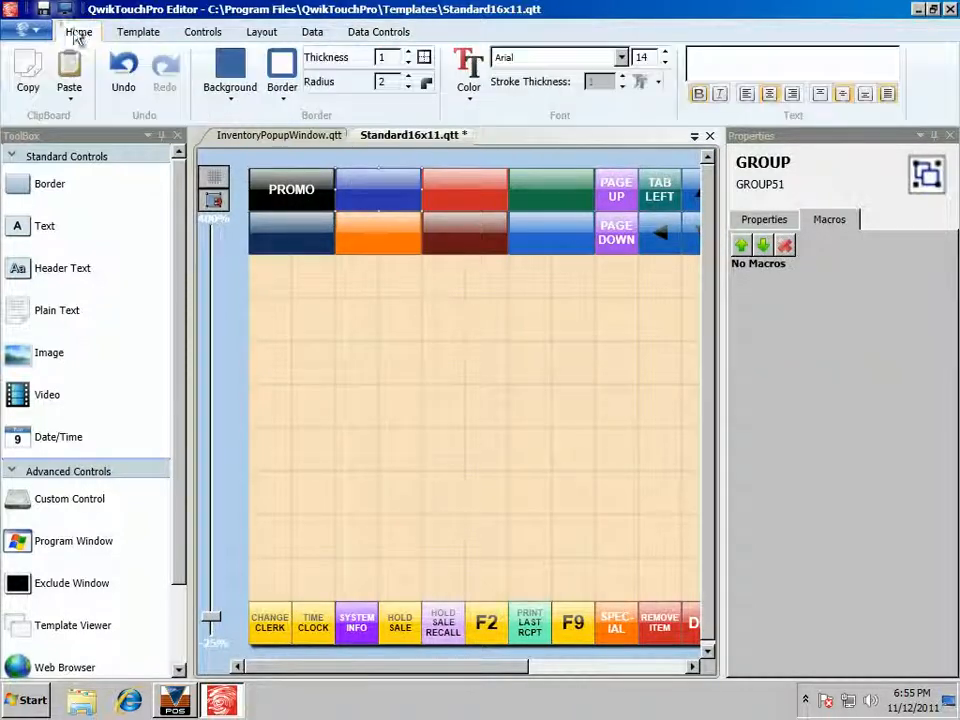
{"action": "left_click", "coordinate": [693, 58]}
{"action": "type", "text": "SOFWTARE"}
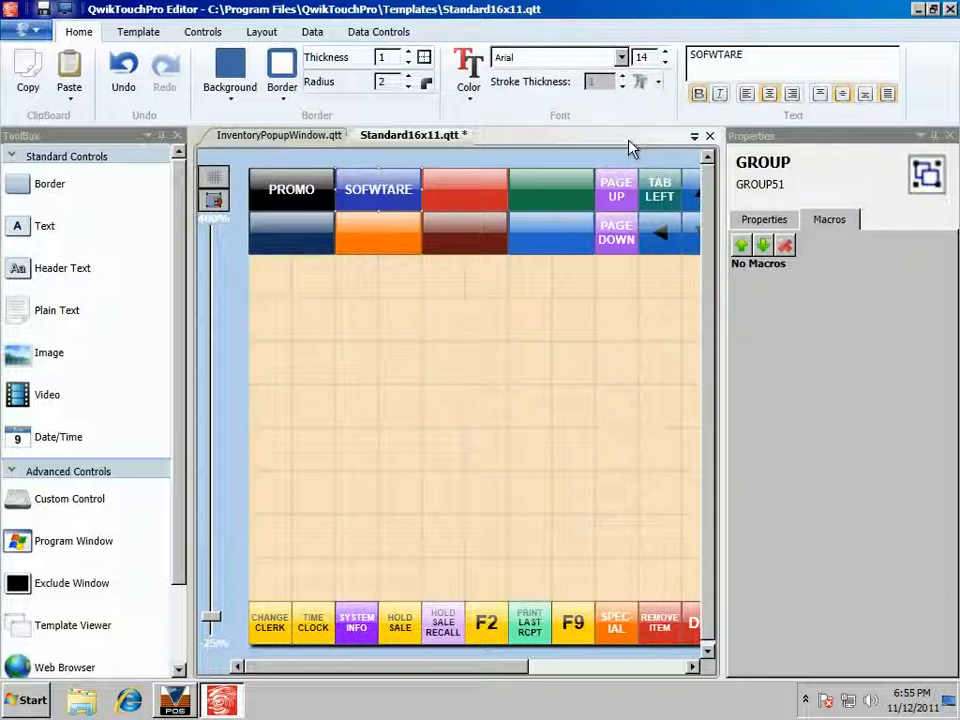
{"action": "key", "text": "ctrl+a"}
{"action": "type", "text": "SOF"}
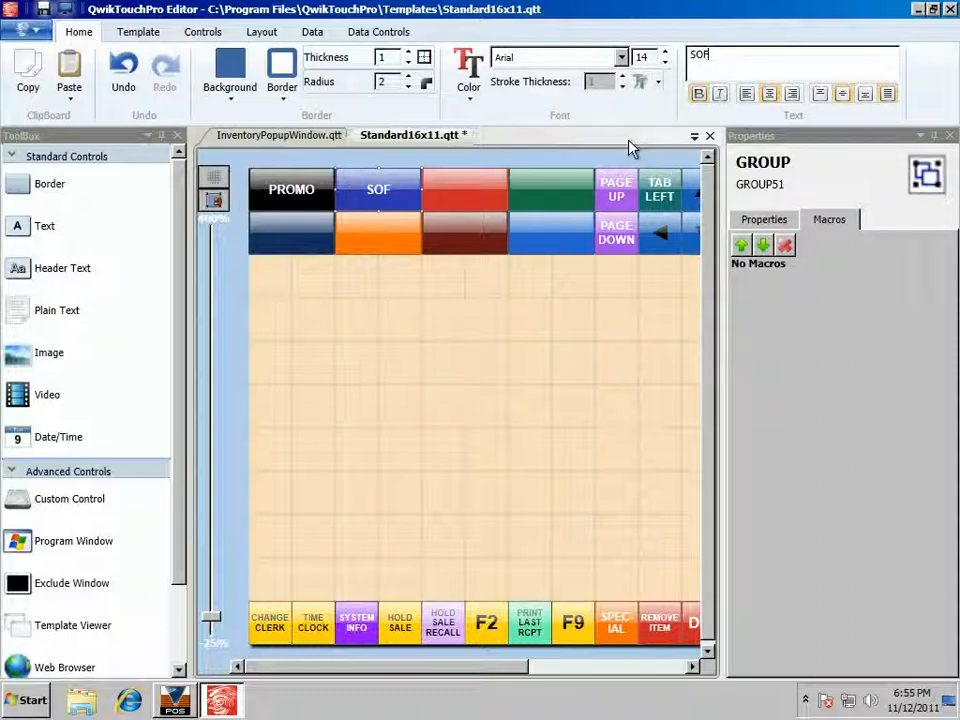
{"action": "type", "text": "TWARE"}
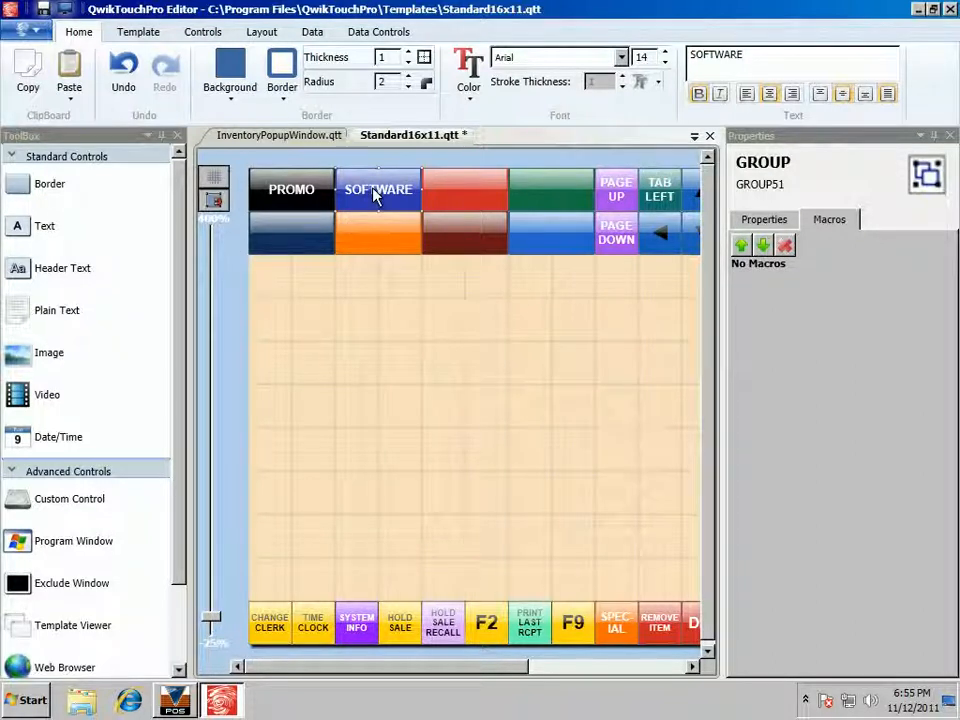
Step: Review the PROMO button's macros, copy them and paste them onto the SOFTWARE button
{"action": "left_click", "coordinate": [296, 192]}
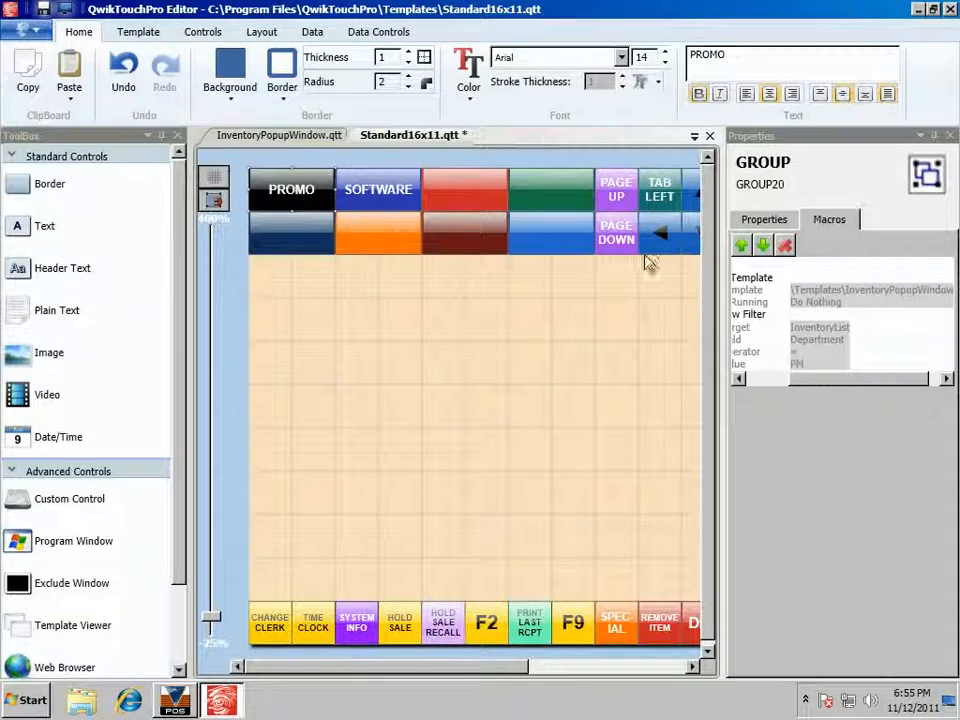
{"action": "left_click", "coordinate": [870, 378]}
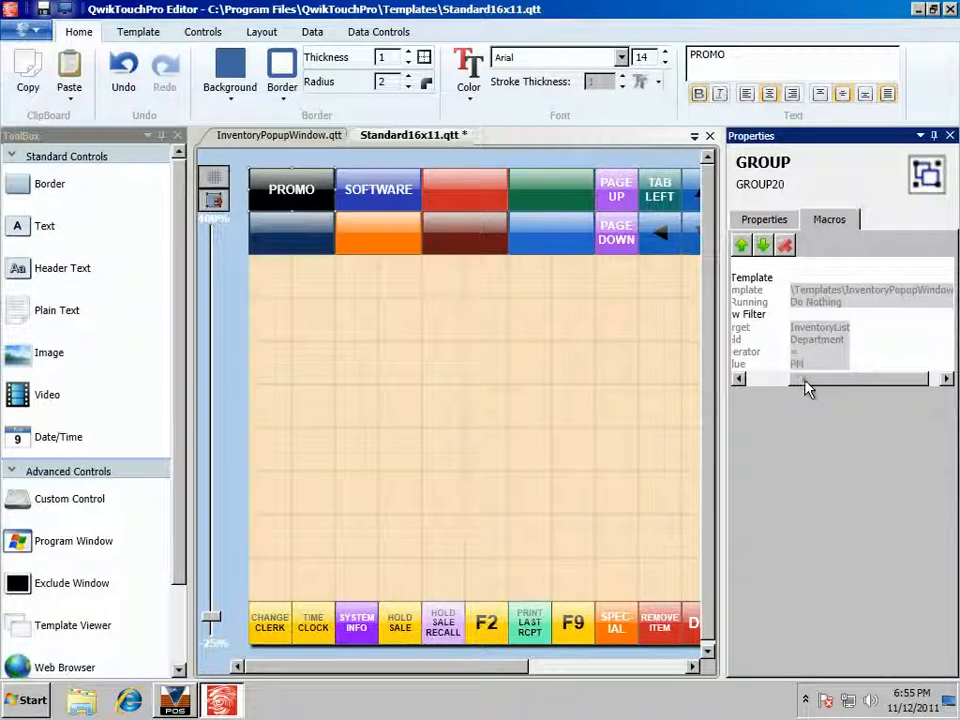
{"action": "left_click_drag", "start_coordinate": [805, 380], "coordinate": [757, 380]}
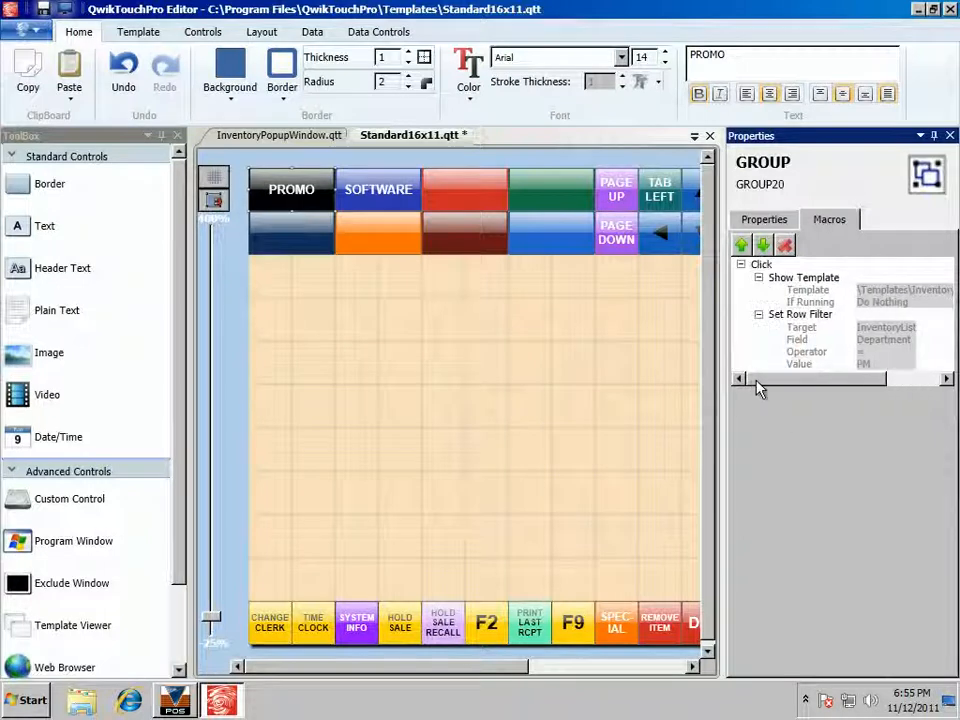
{"action": "right_click", "coordinate": [302, 197]}
{"action": "left_click", "coordinate": [364, 208]}
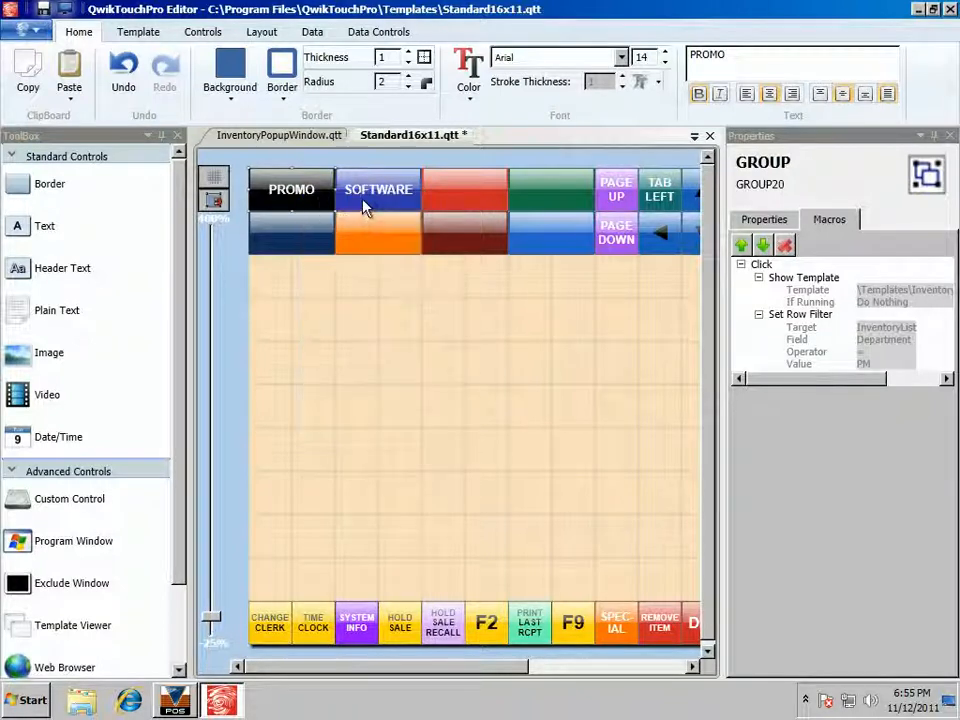
{"action": "right_click", "coordinate": [386, 197]}
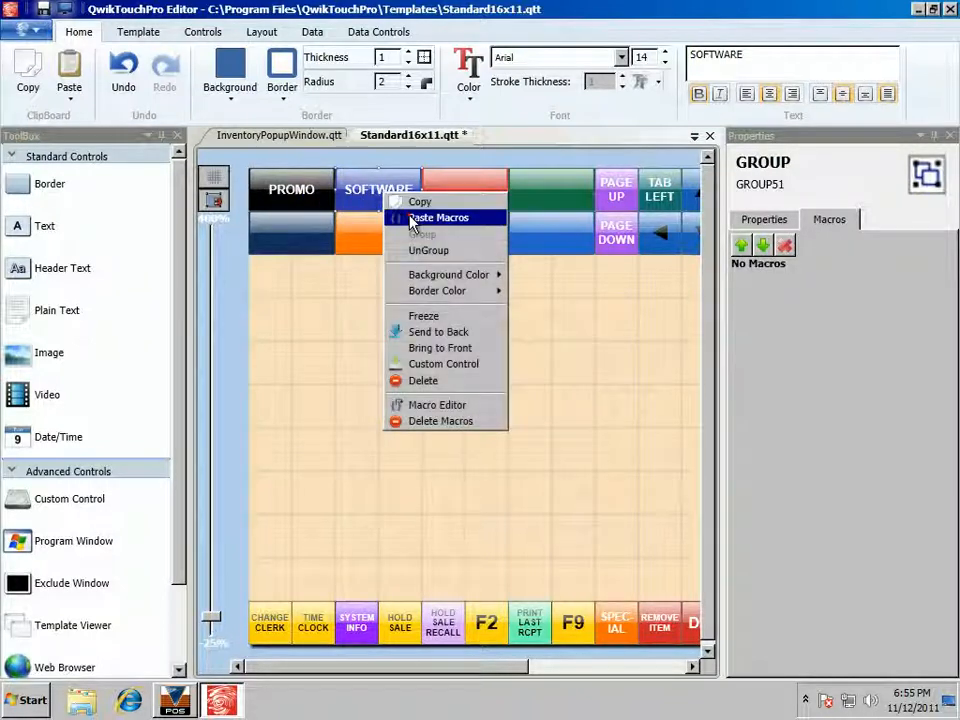
{"action": "left_click", "coordinate": [405, 218]}
Step: Edit the SOFTWARE button's Set Row Filter macro so InventoryList is filtered by Department = SW, and close the Macro Editor
{"action": "right_click", "coordinate": [392, 201]}
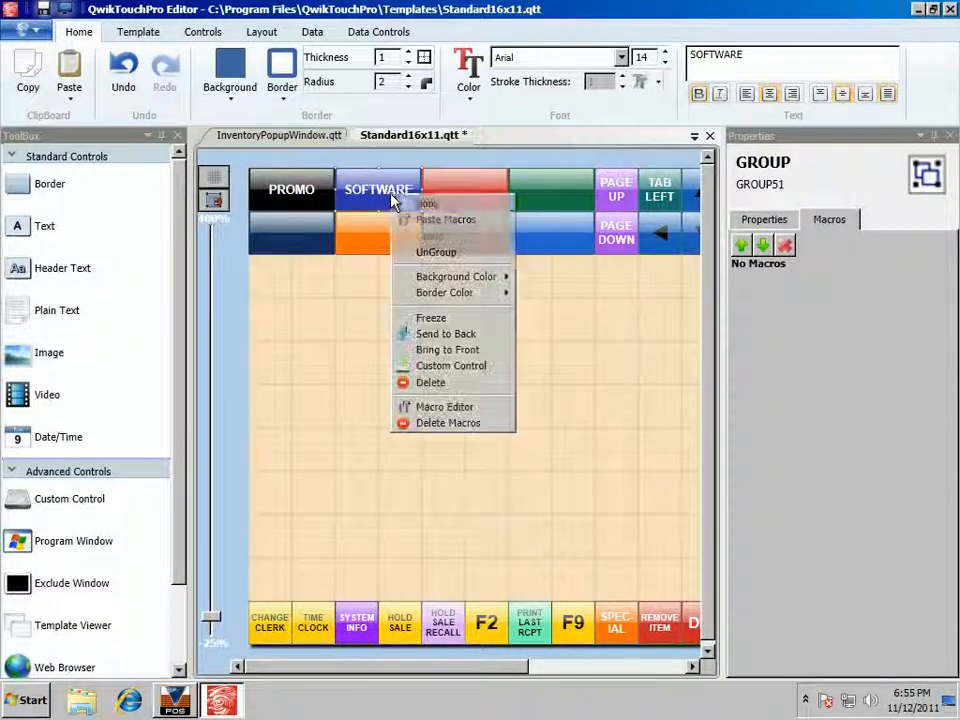
{"action": "left_click", "coordinate": [452, 405]}
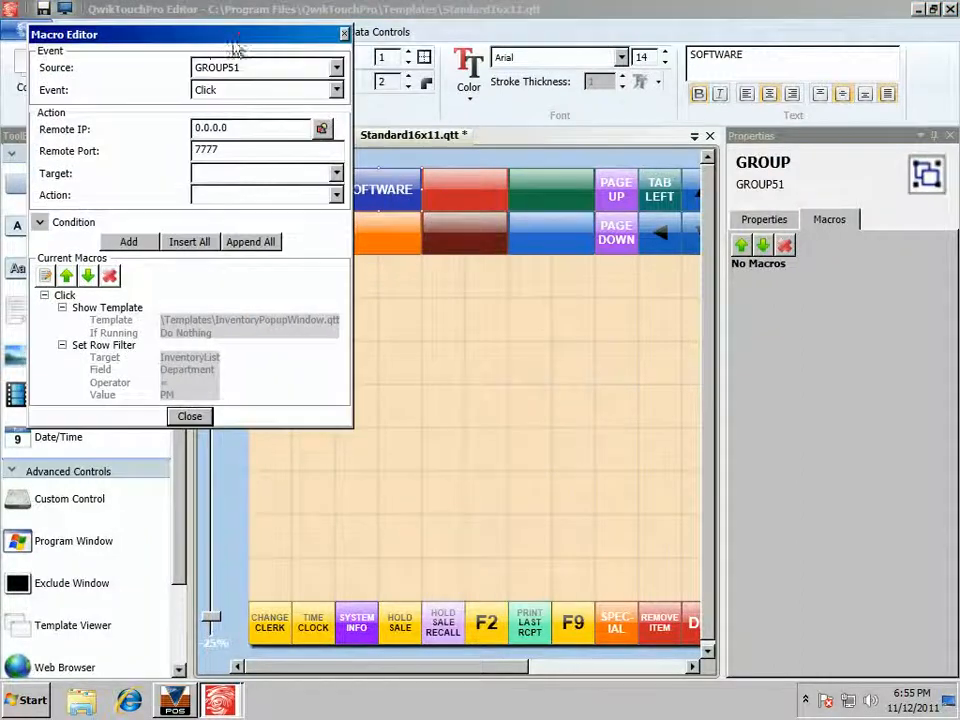
{"action": "left_click_drag", "start_coordinate": [226, 37], "coordinate": [600, 197]}
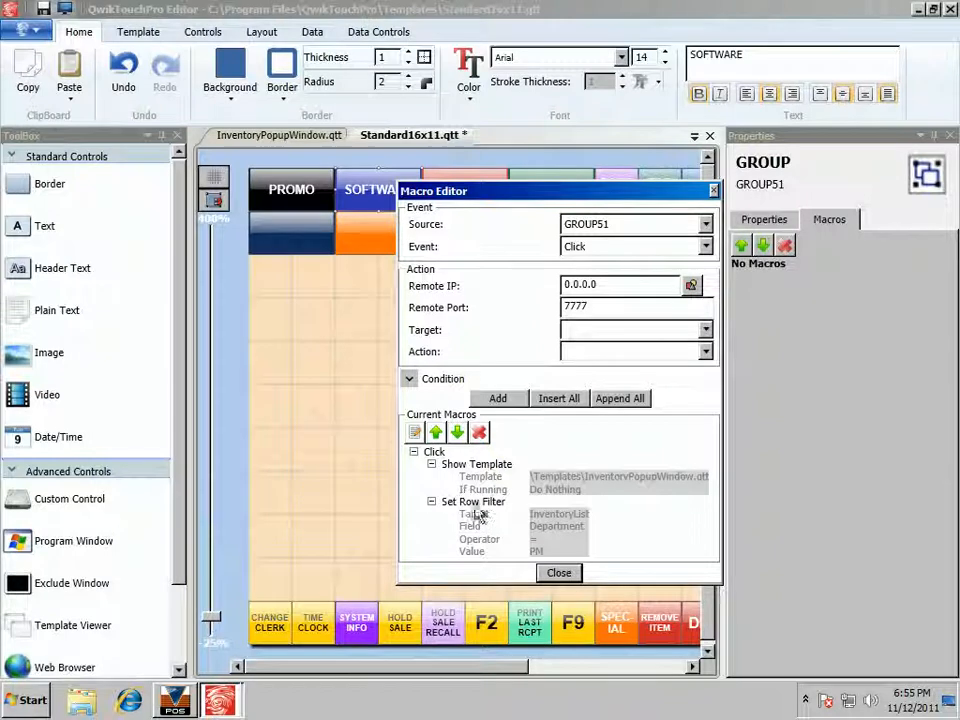
{"action": "left_click_drag", "start_coordinate": [535, 197], "coordinate": [521, 151]}
{"action": "left_click", "coordinate": [445, 458]}
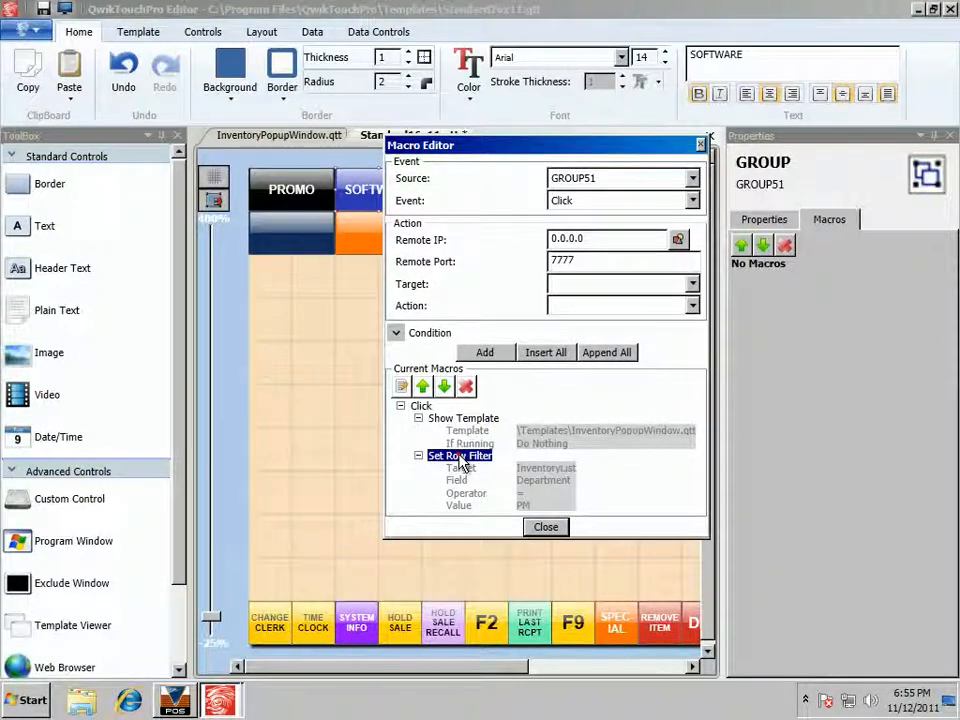
{"action": "left_click", "coordinate": [401, 387]}
{"action": "left_click_drag", "start_coordinate": [572, 412], "coordinate": [490, 404]}
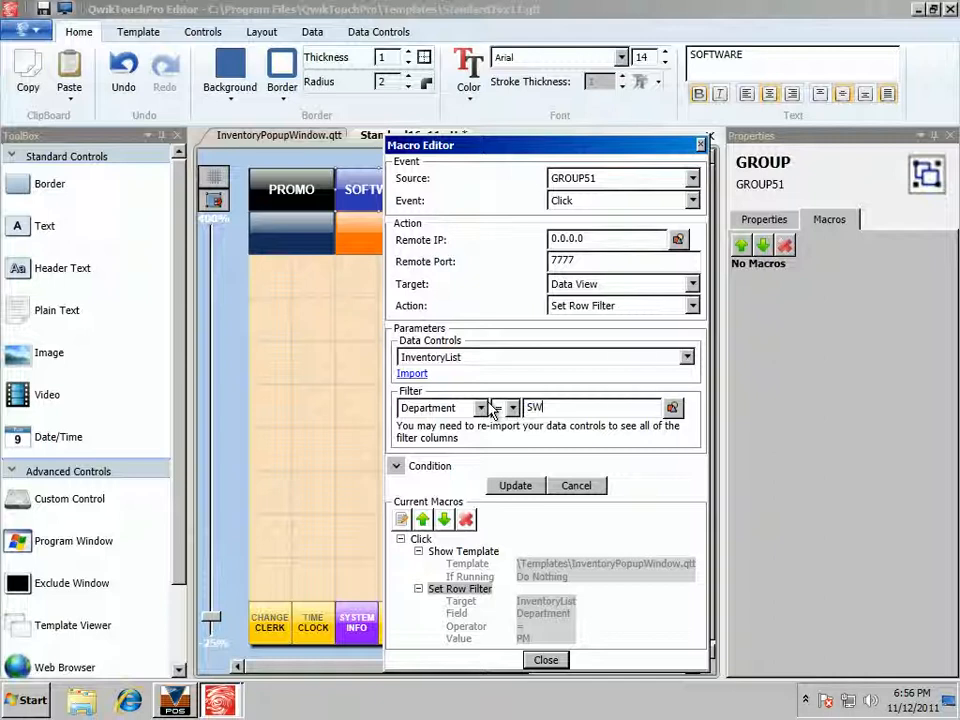
{"action": "type", "text": "SW"}
{"action": "left_click", "coordinate": [517, 487]}
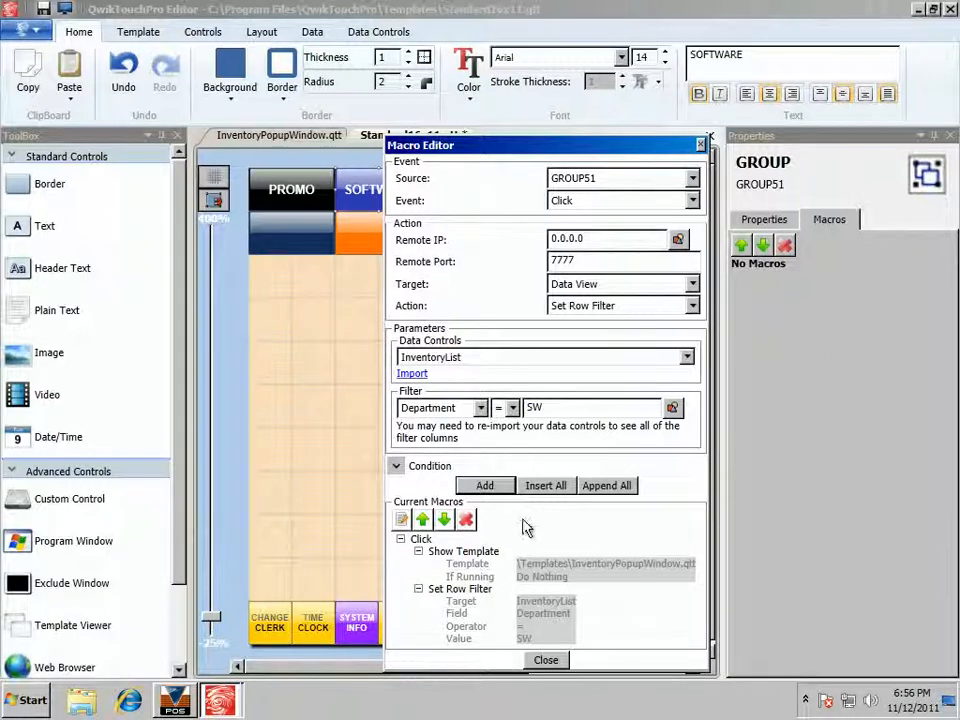
{"action": "left_click", "coordinate": [546, 660]}
Step: Run the Standard16x11.qtt template and add Microsoft Excel through the SOFTWARE popup and Pocket Knife through the PROMO popup
{"action": "left_click", "coordinate": [65, 9]}
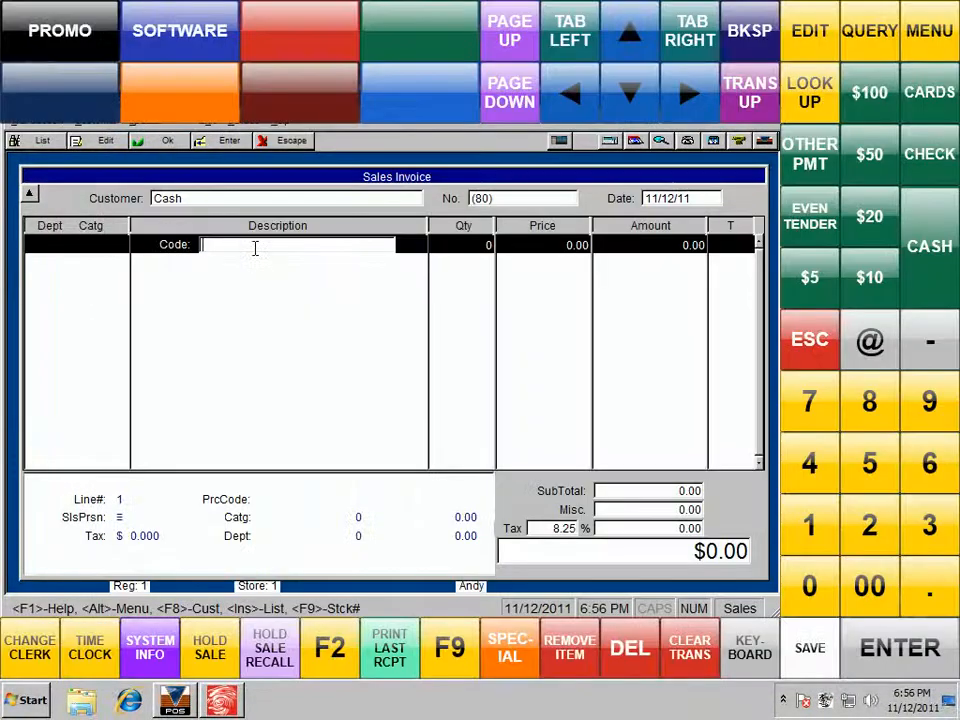
{"action": "left_click", "coordinate": [168, 38]}
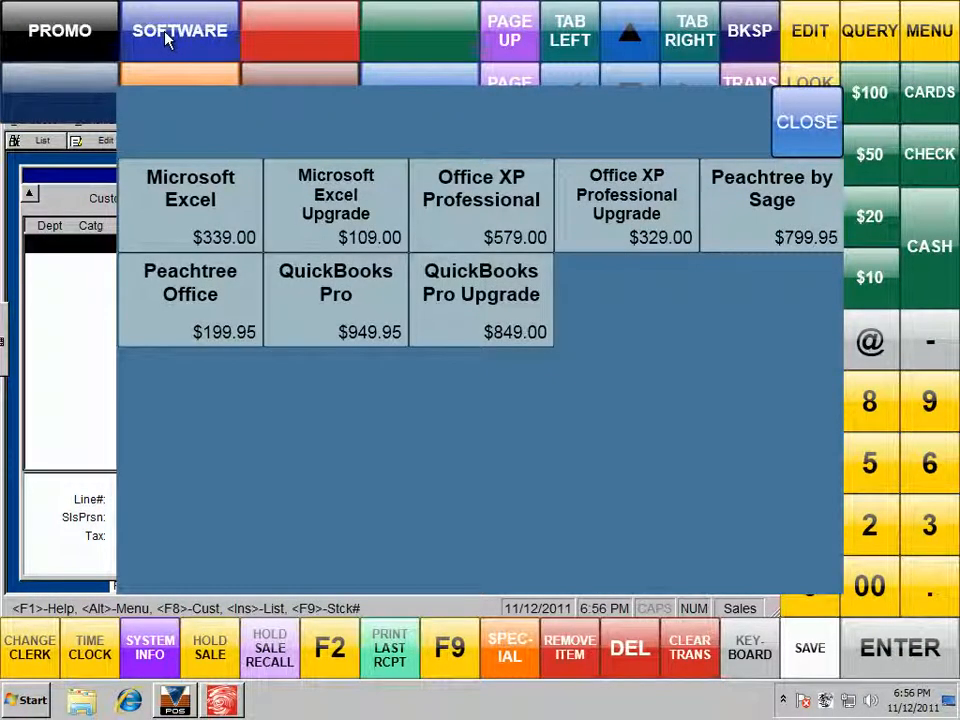
{"action": "left_click", "coordinate": [165, 214]}
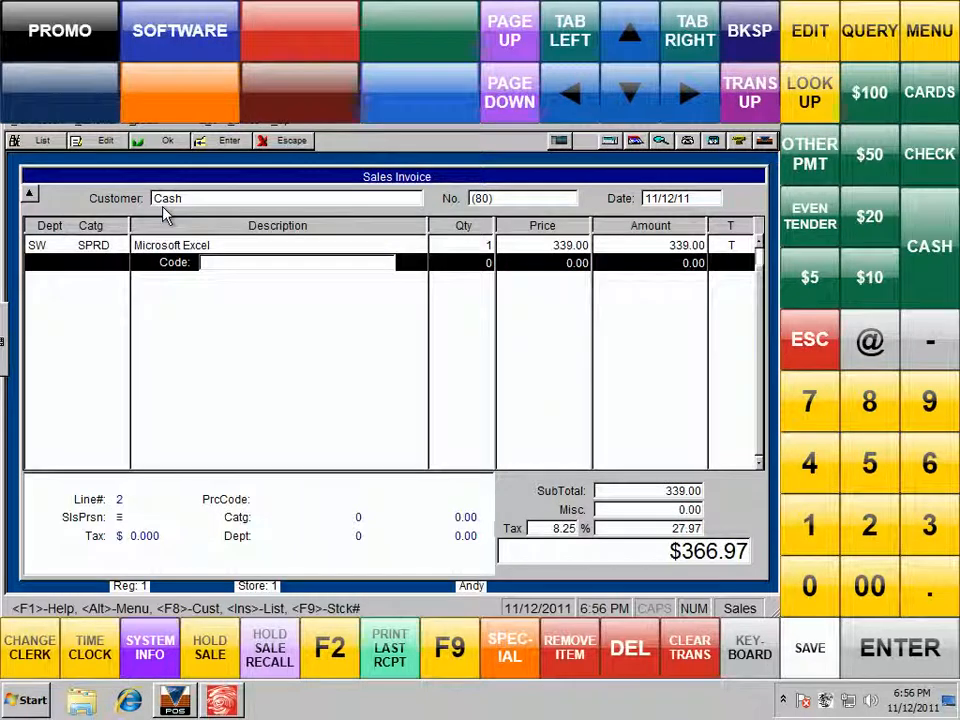
{"action": "left_click", "coordinate": [50, 24]}
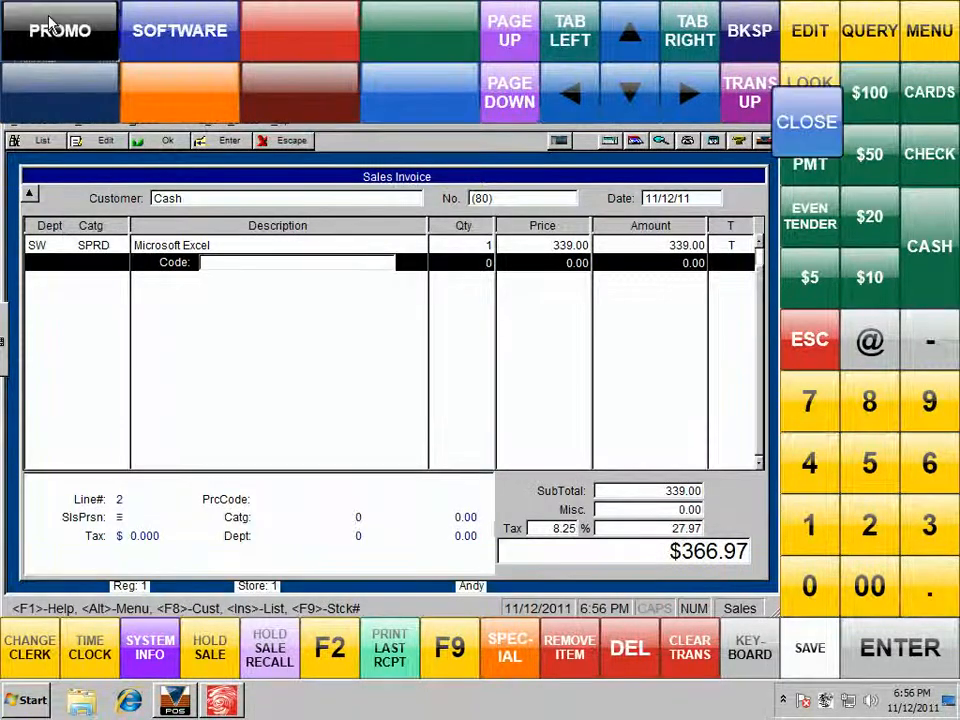
{"action": "left_click", "coordinate": [768, 380]}
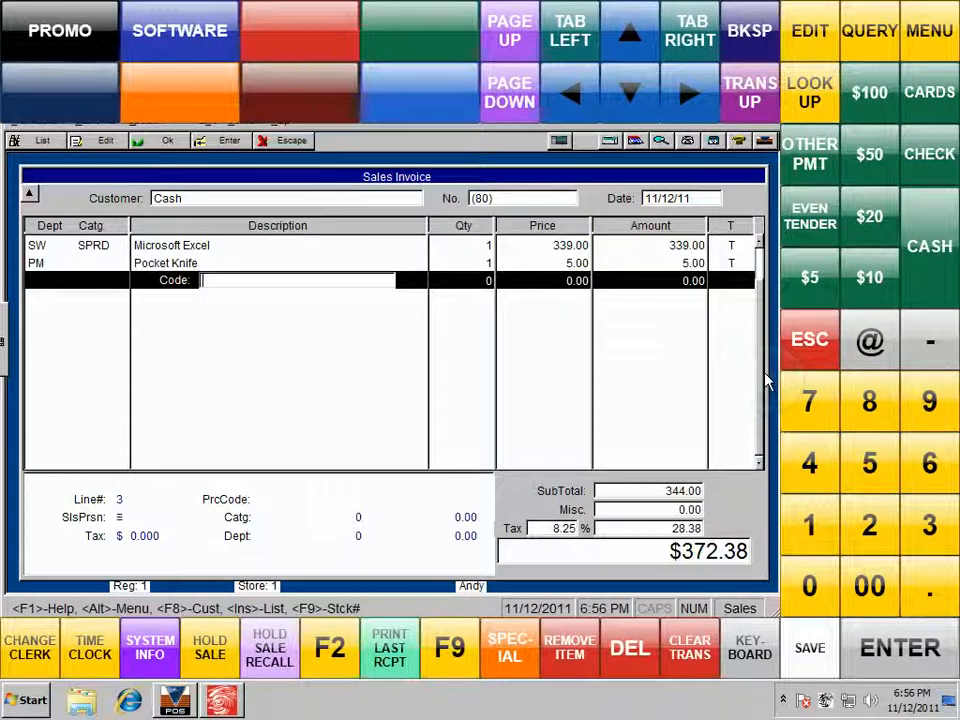
Step: Alternate between the PROMO and SOFTWARE popups to compare their filtered item lists, then close the popup
{"action": "left_click", "coordinate": [70, 40]}
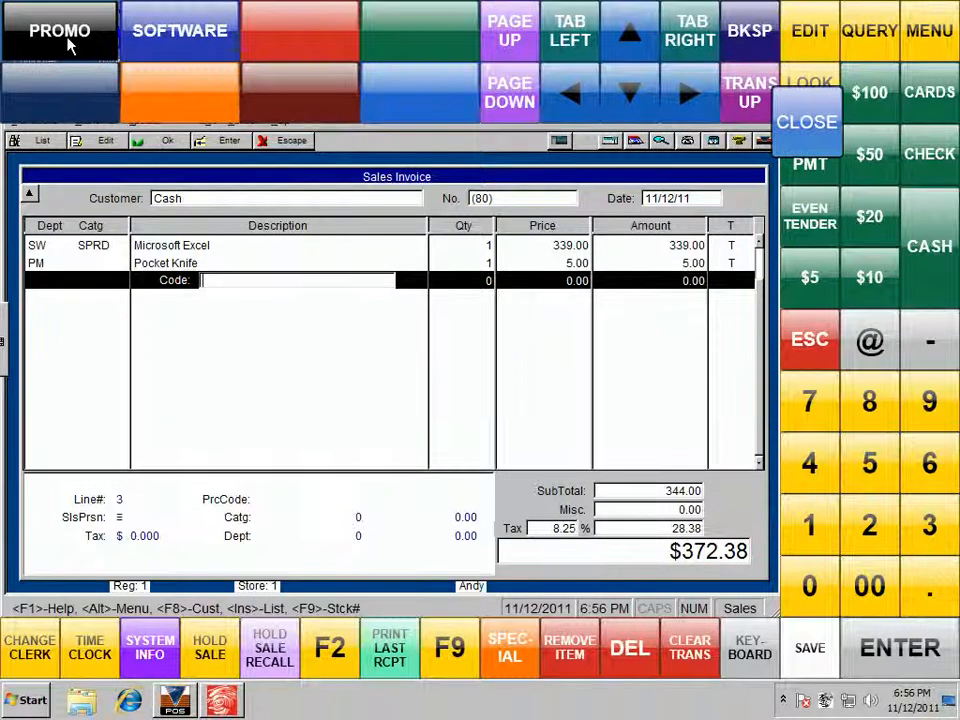
{"action": "left_click", "coordinate": [180, 28]}
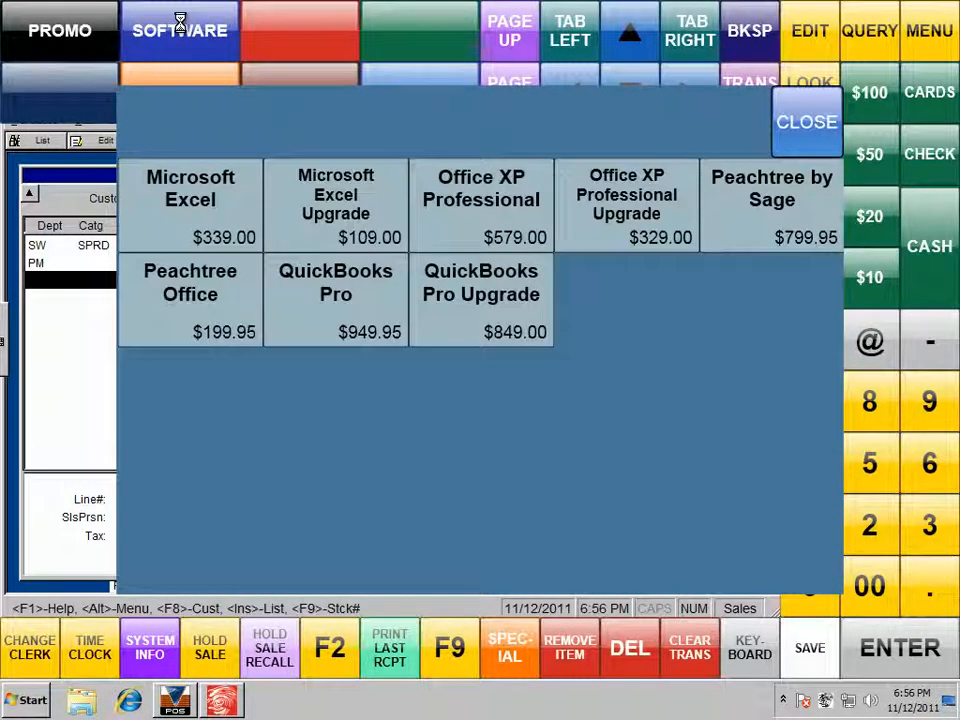
{"action": "left_click", "coordinate": [52, 20]}
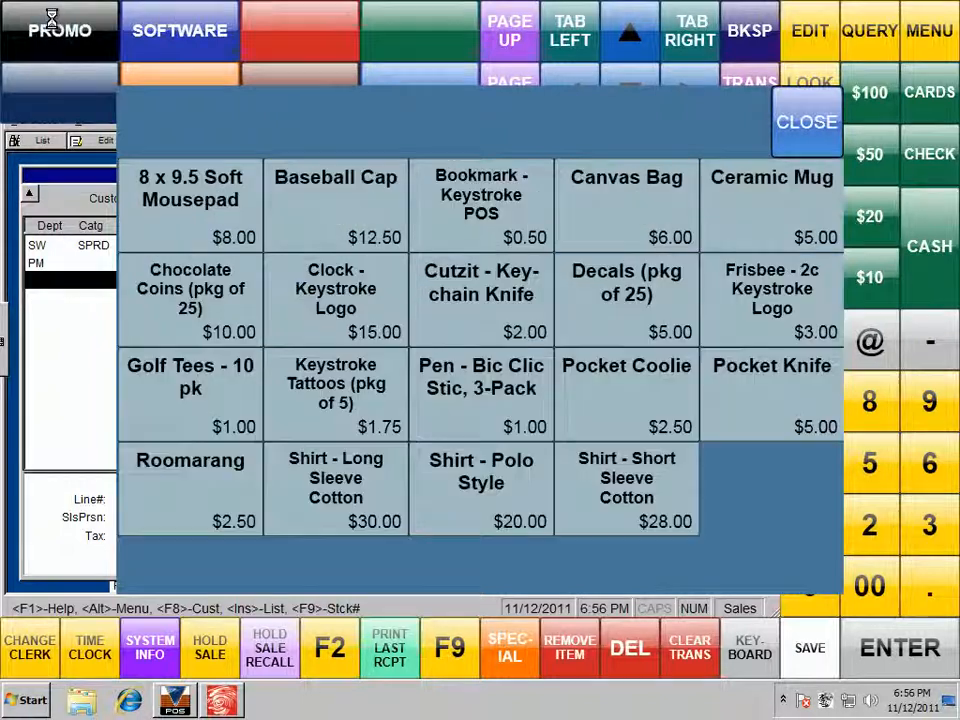
{"action": "left_click", "coordinate": [150, 30]}
{"action": "left_click", "coordinate": [52, 20]}
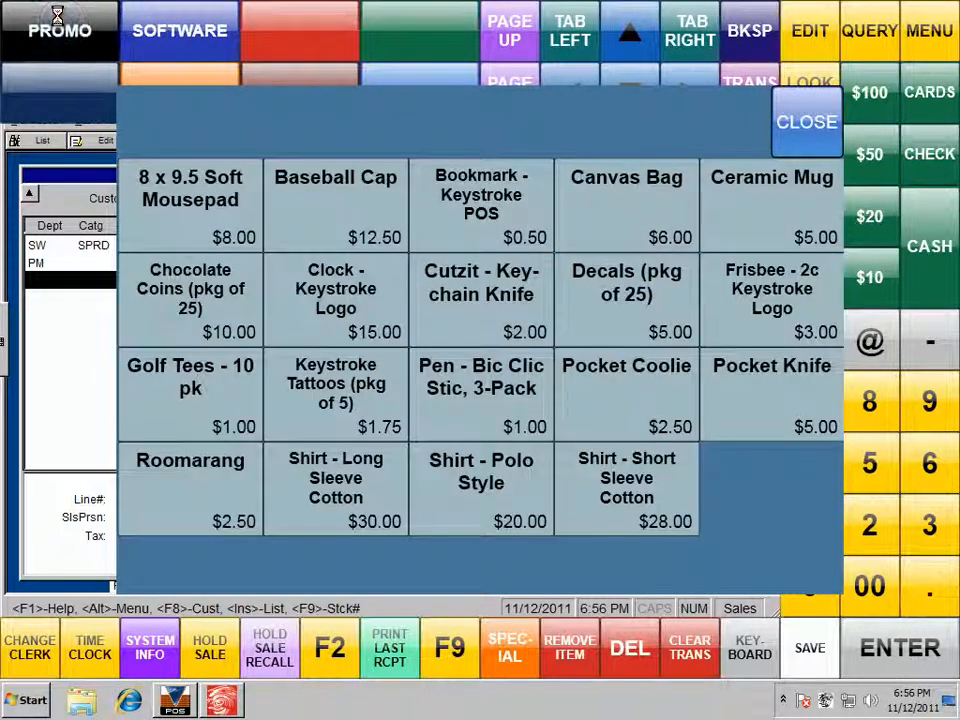
{"action": "left_click", "coordinate": [800, 113]}
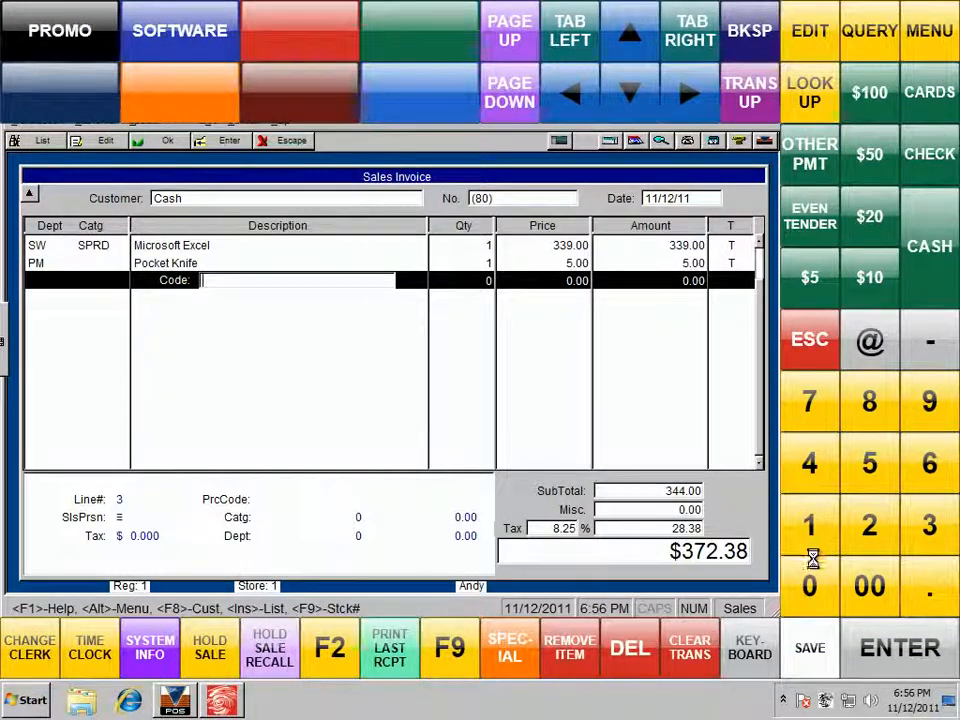
{"action": "left_click", "coordinate": [96, 139]}
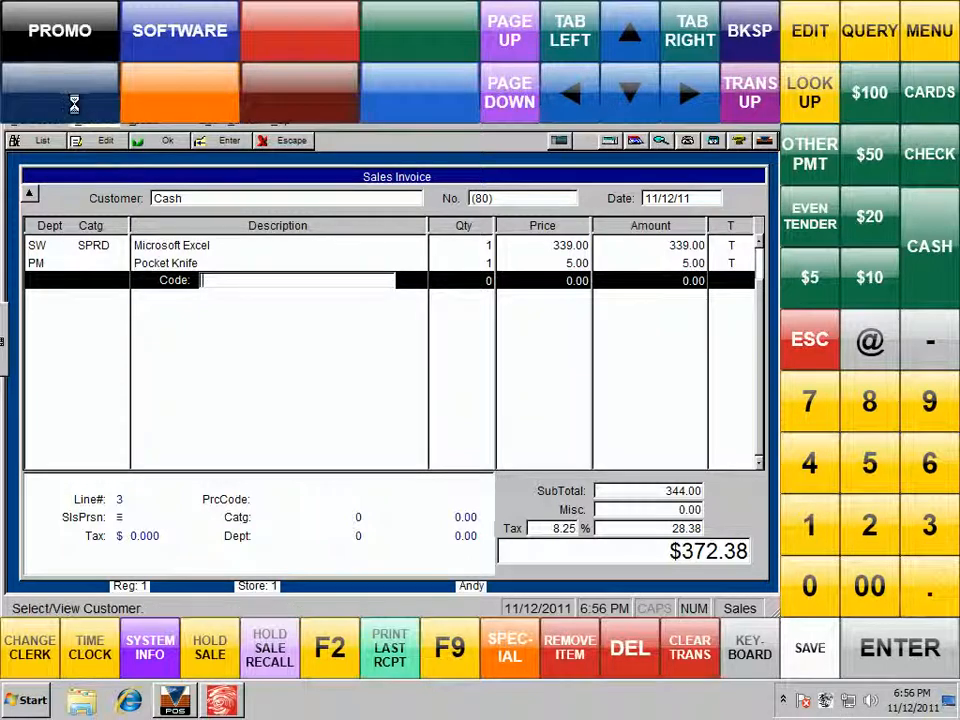
Step: Exit the running template, switch back to the QwikTouchPro Editor and label the dark blue button below PROMO as OFFICE
{"action": "right_click", "coordinate": [826, 701]}
{"action": "left_click", "coordinate": [736, 688]}
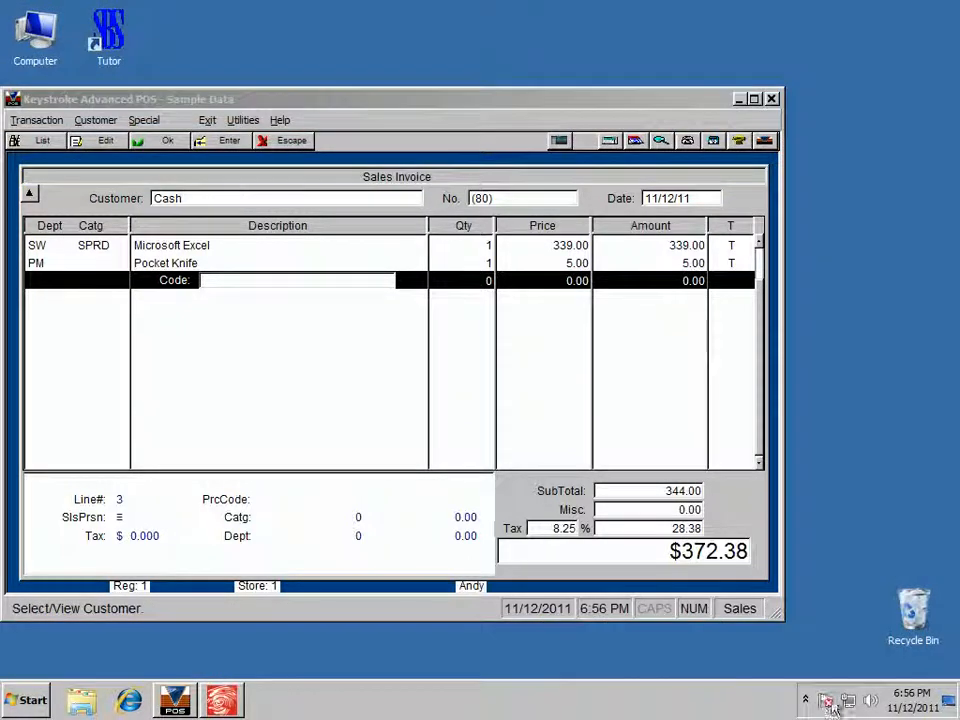
{"action": "left_click", "coordinate": [222, 700]}
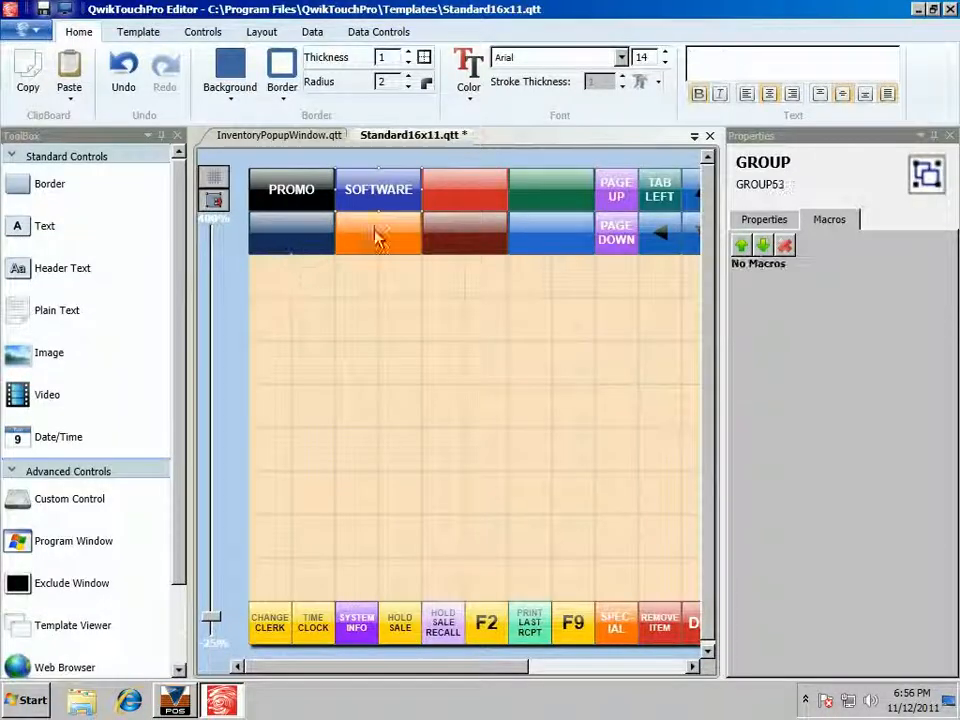
{"action": "type", "text": "0"}
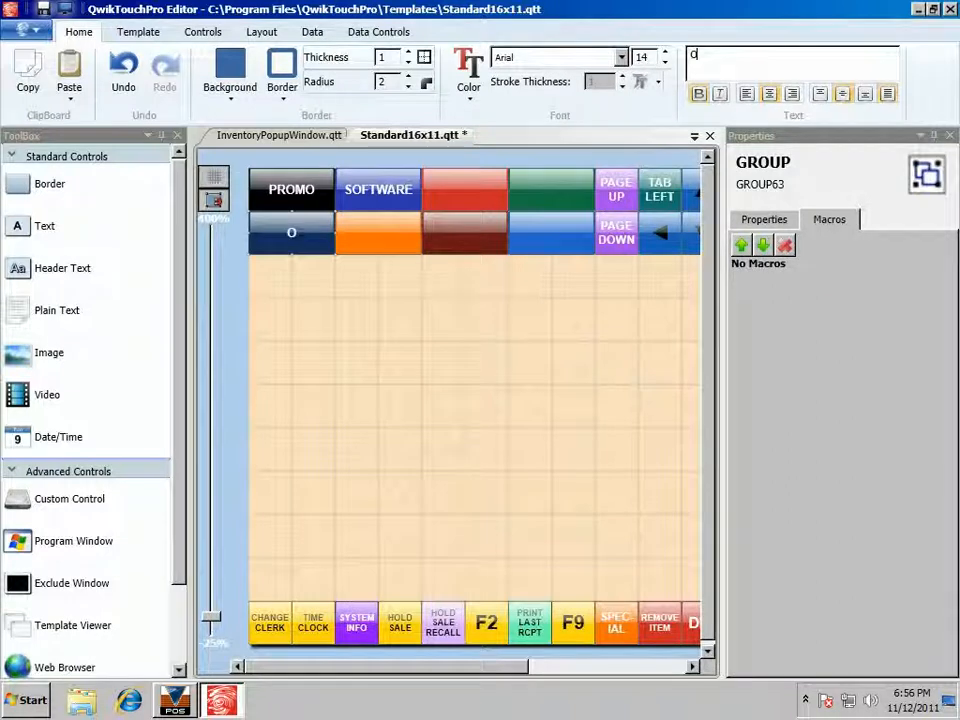
{"action": "type", "text": "FFICE"}
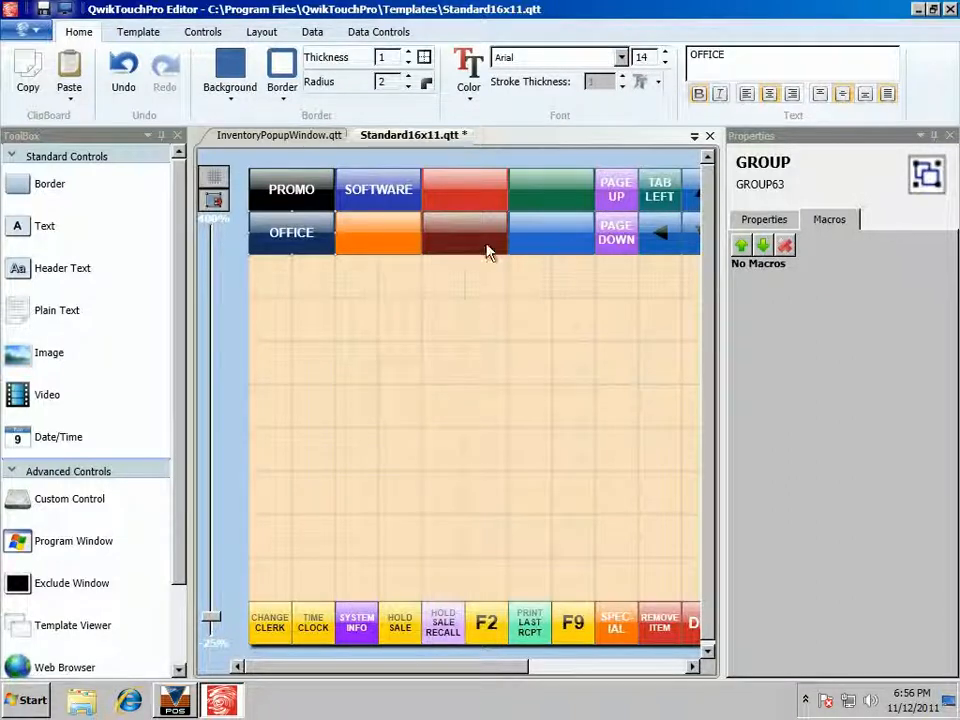
Step: Label the orange button below SOFTWARE as LIQUOR
{"action": "left_click", "coordinate": [401, 231]}
{"action": "left_click", "coordinate": [712, 72]}
{"action": "type", "text": "L"}
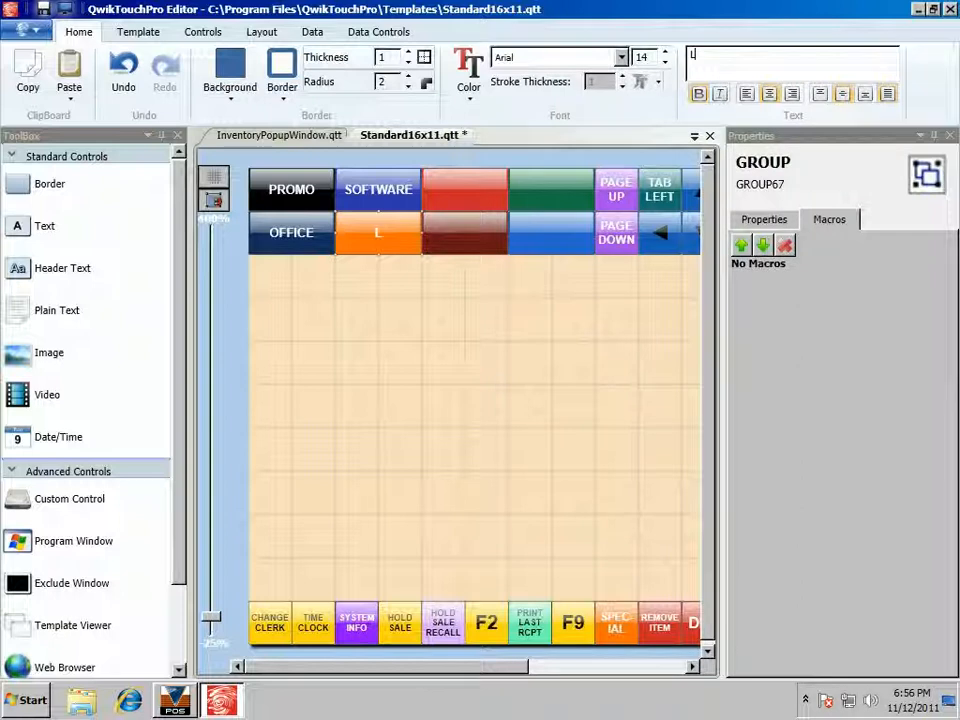
{"action": "type", "text": "IQUOR"}
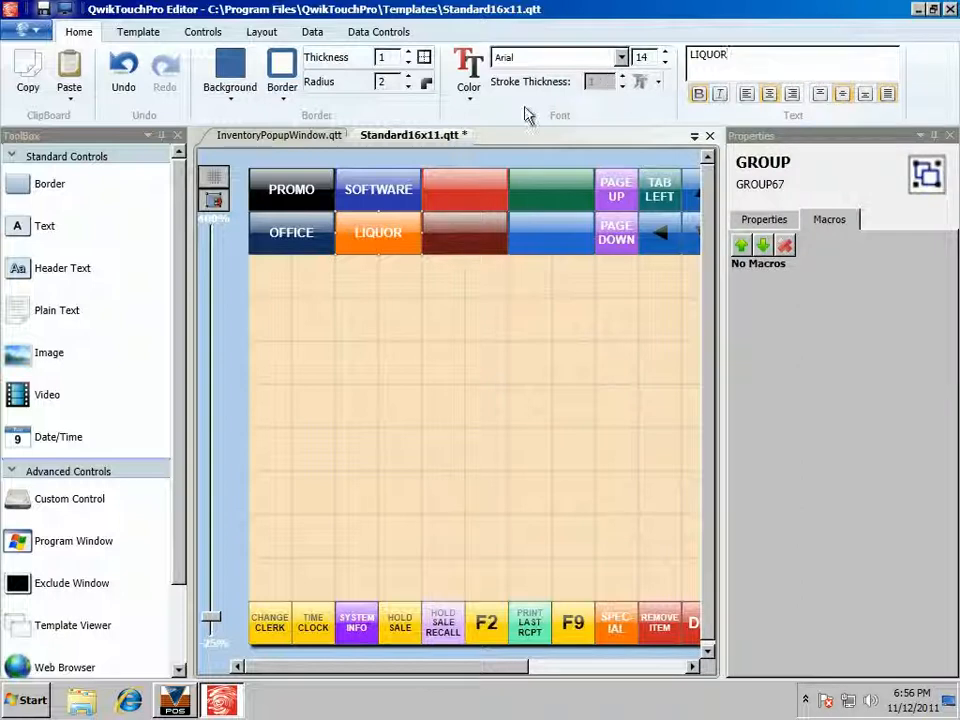
Step: Copy the PROMO button and paste its macros onto the OFFICE and LIQUOR buttons together
{"action": "left_click", "coordinate": [300, 192]}
{"action": "right_click", "coordinate": [300, 185]}
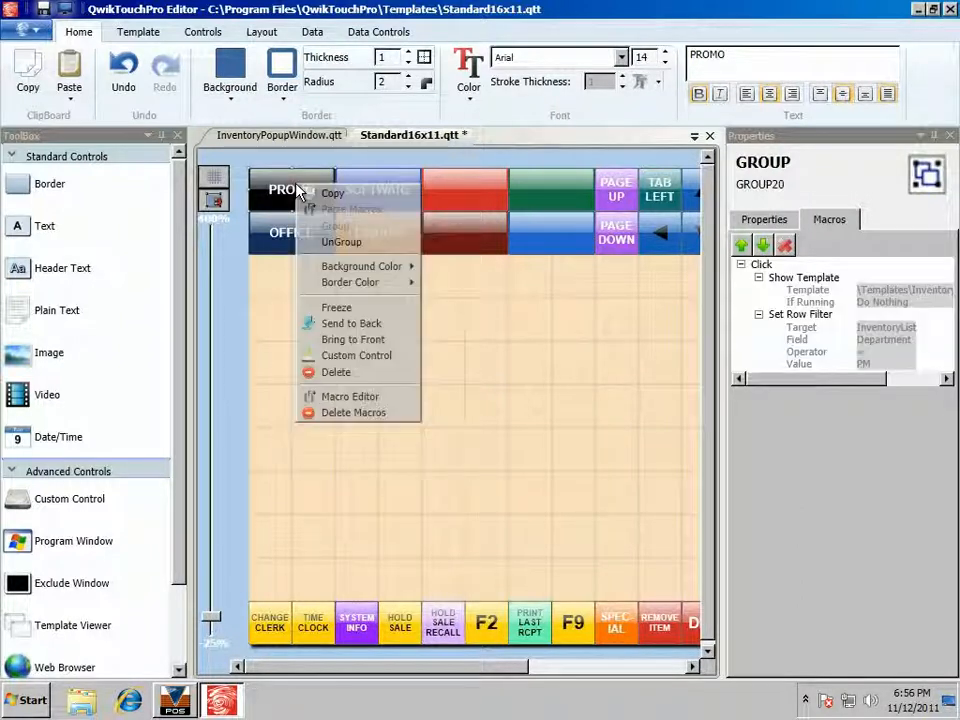
{"action": "left_click", "coordinate": [310, 192]}
{"action": "left_click", "coordinate": [345, 257]}
{"action": "left_click", "coordinate": [306, 244]}
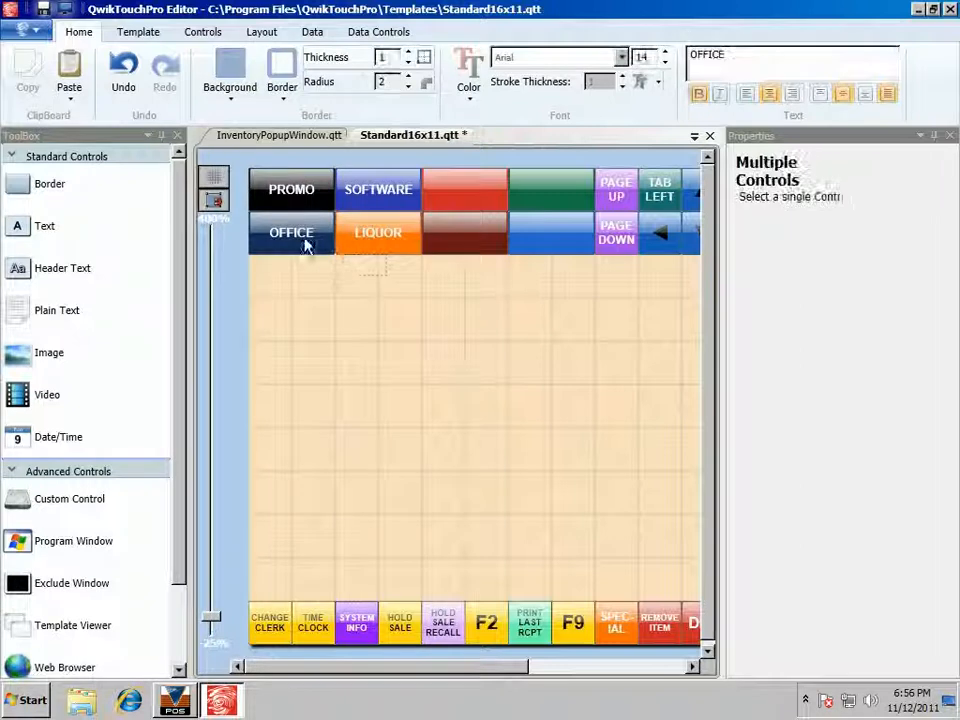
{"action": "right_click", "coordinate": [300, 243]}
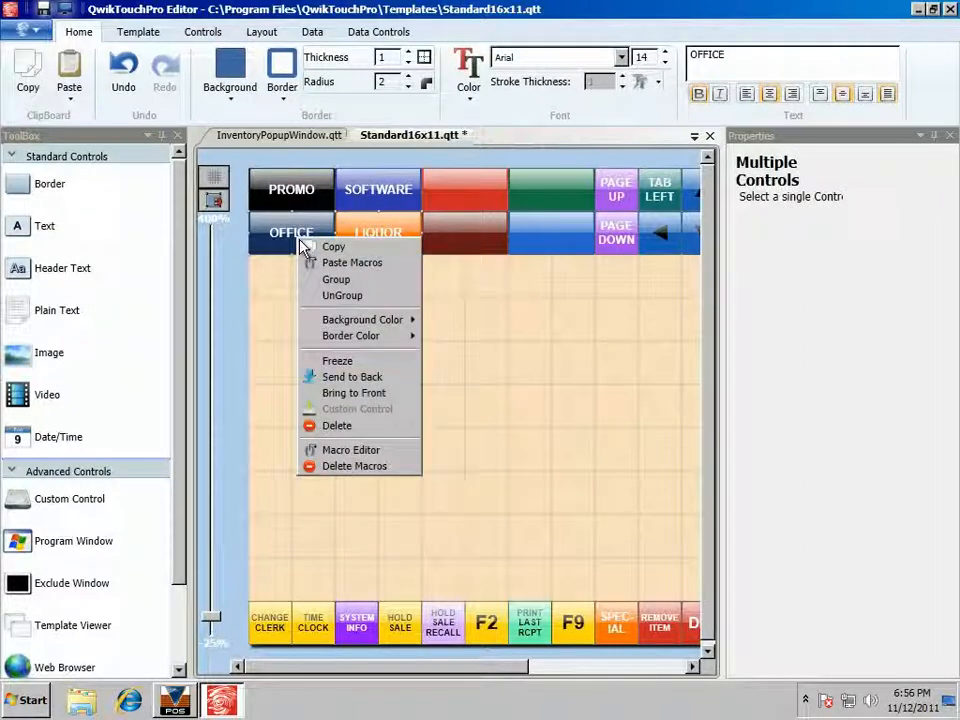
{"action": "left_click", "coordinate": [326, 266]}
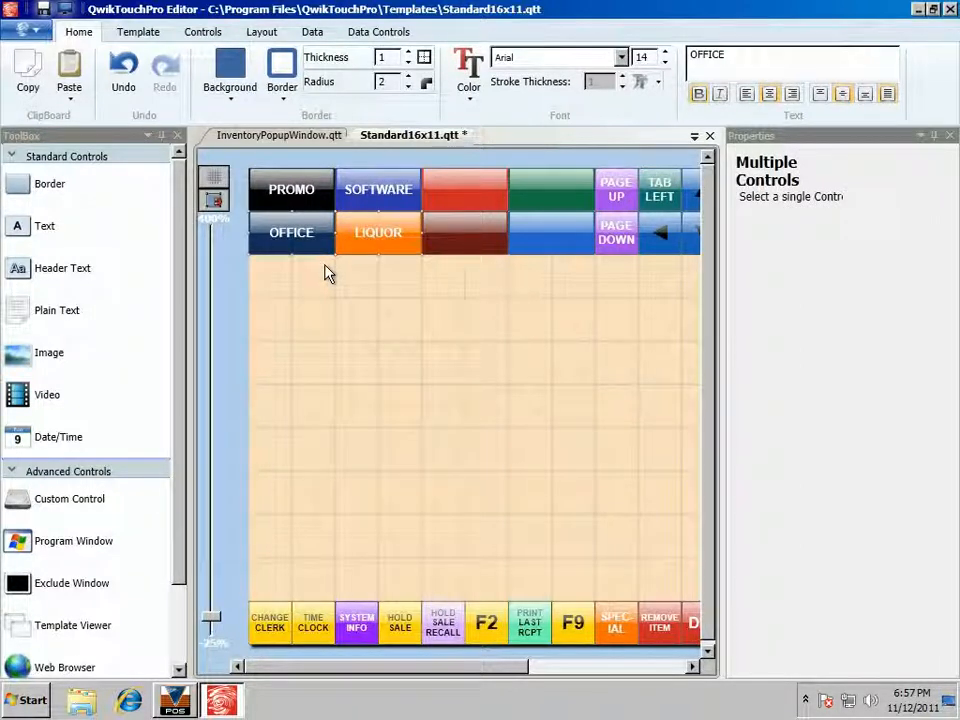
{"action": "left_click", "coordinate": [345, 284]}
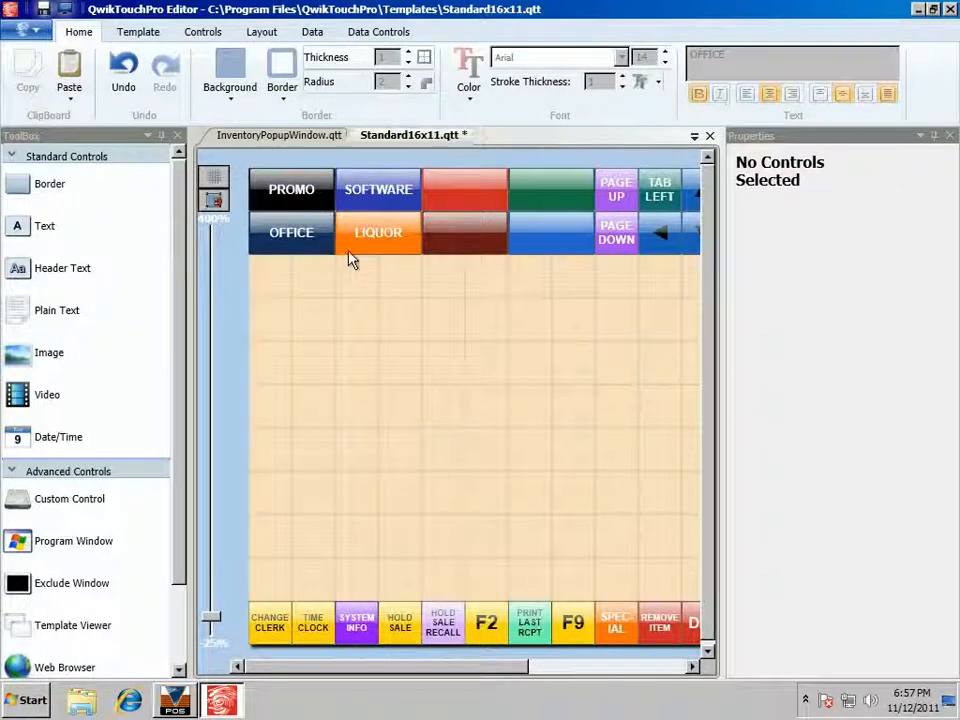
Step: Edit the OFFICE button's Set Row Filter macro so InventoryList is filtered by Department = OFF, and close the Macro Editor
{"action": "left_click", "coordinate": [348, 238]}
{"action": "left_click", "coordinate": [302, 250]}
{"action": "right_click", "coordinate": [302, 251]}
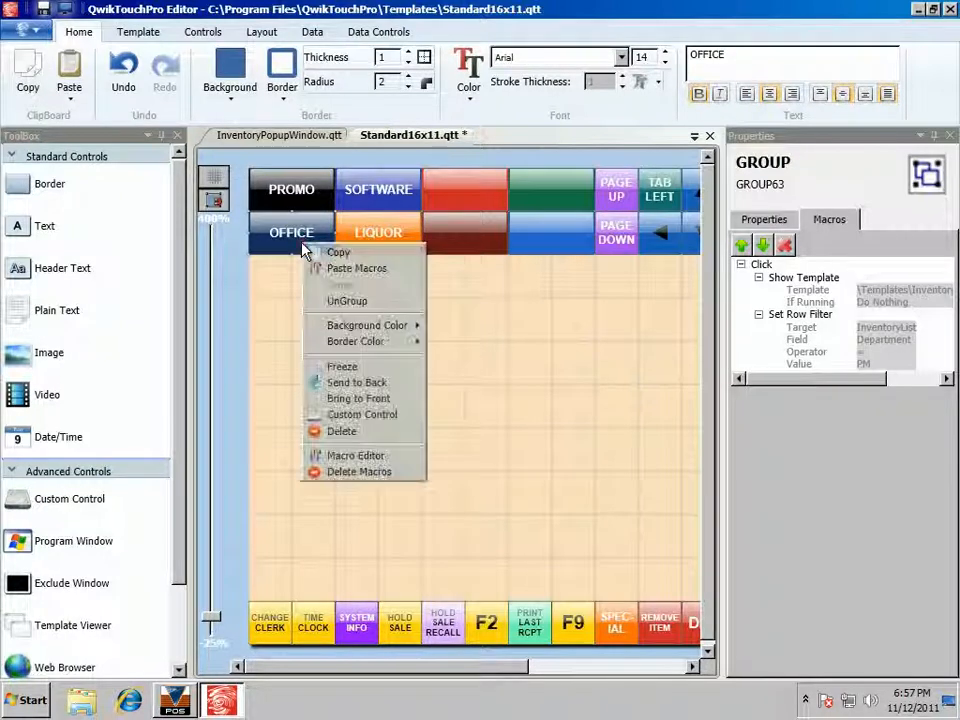
{"action": "left_click", "coordinate": [358, 456]}
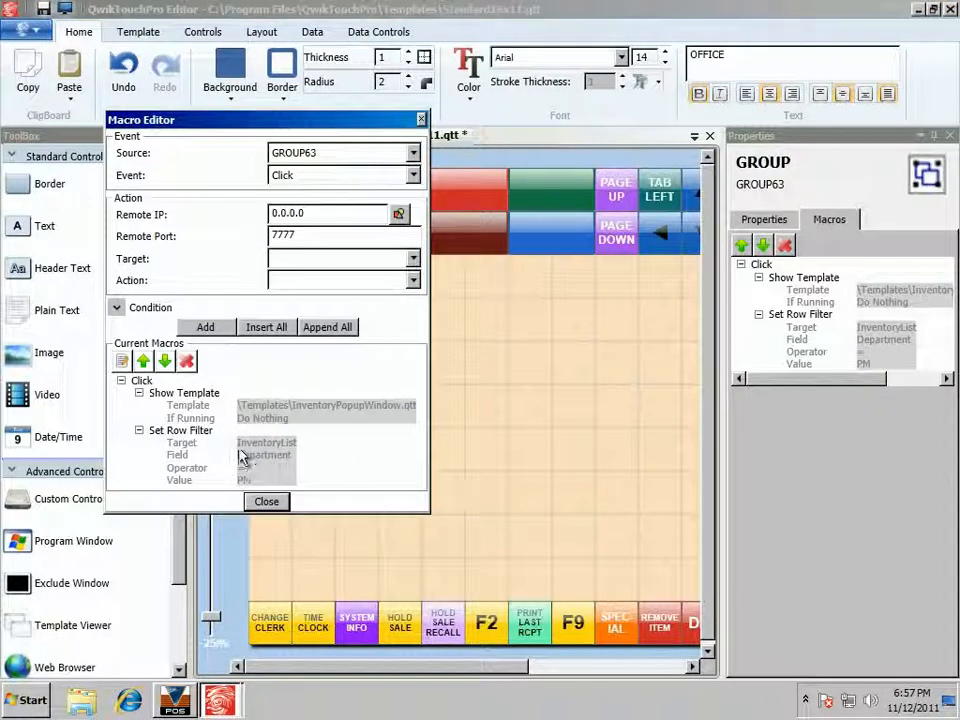
{"action": "left_click", "coordinate": [186, 433]}
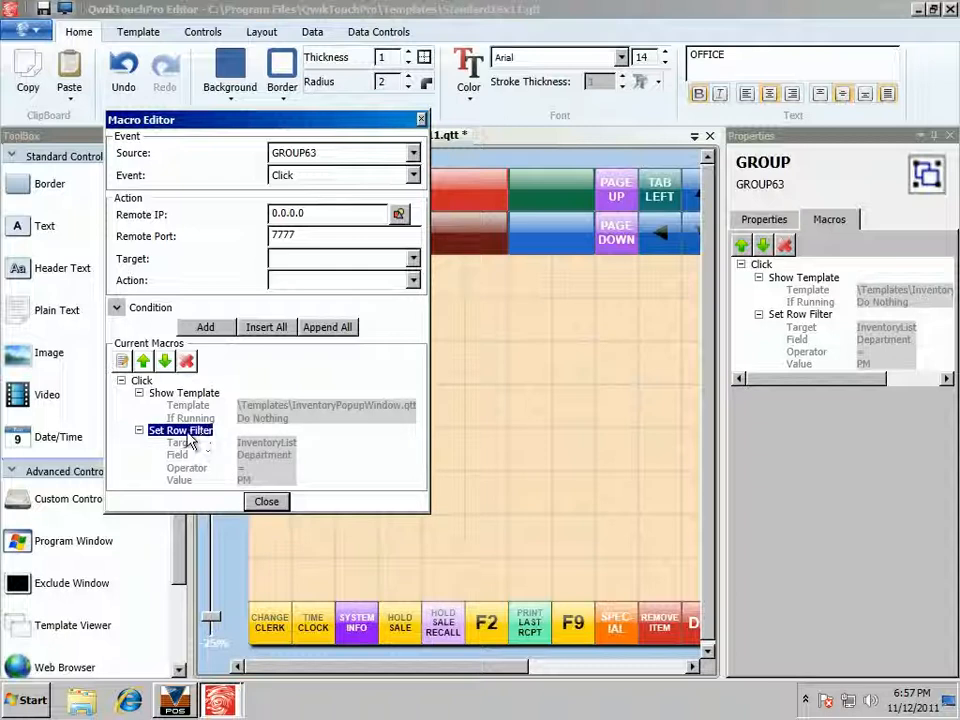
{"action": "left_click", "coordinate": [121, 361]}
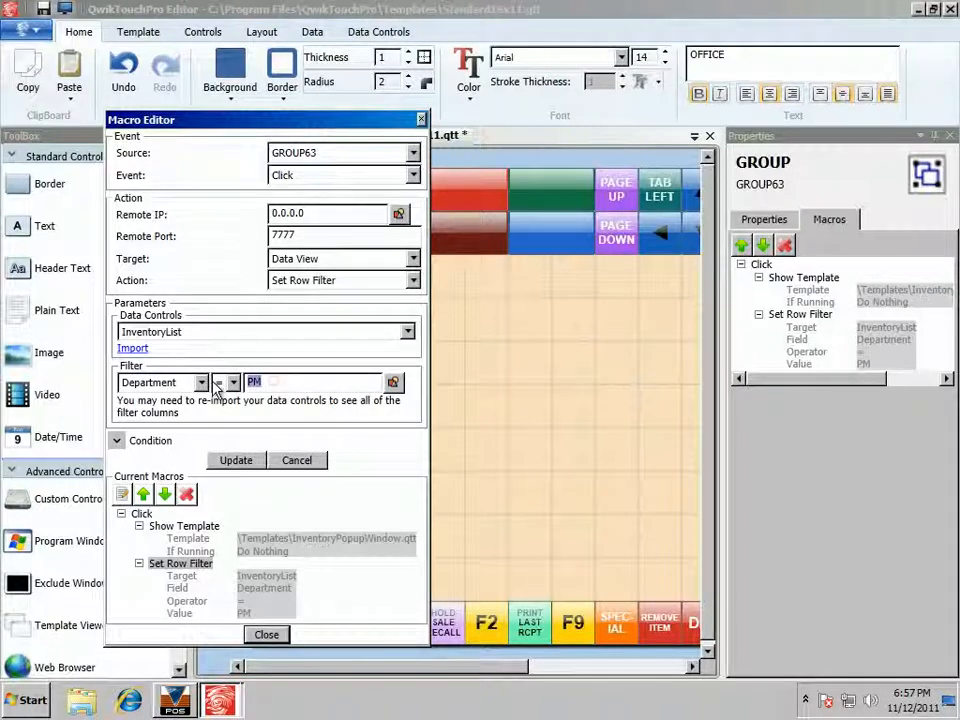
{"action": "left_click_drag", "start_coordinate": [255, 130], "coordinate": [557, 116]}
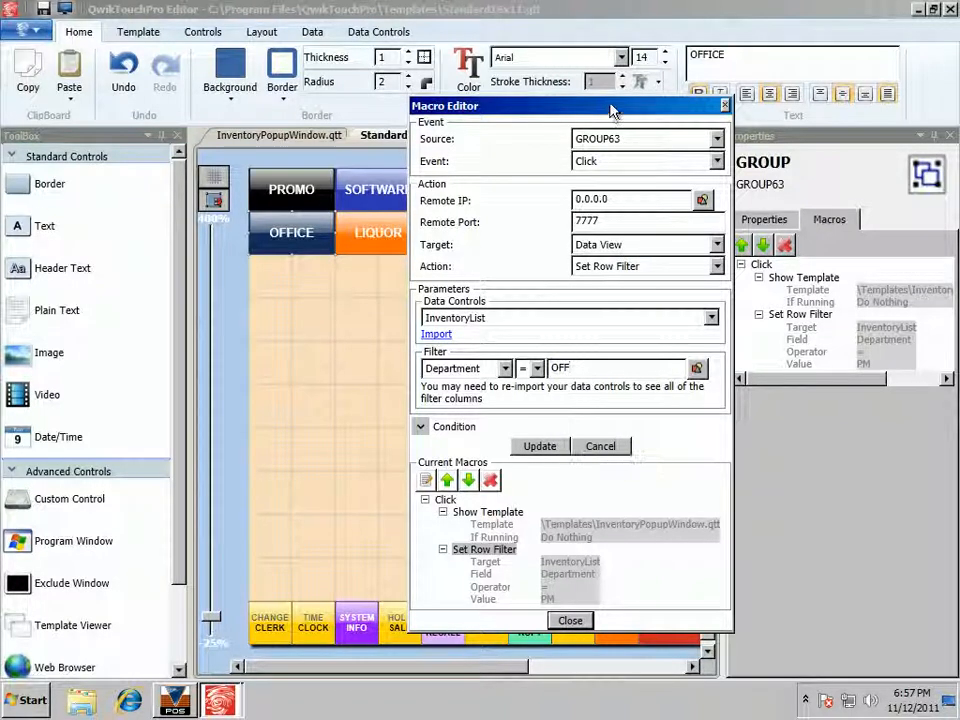
{"action": "left_click_drag", "start_coordinate": [611, 107], "coordinate": [614, 75]}
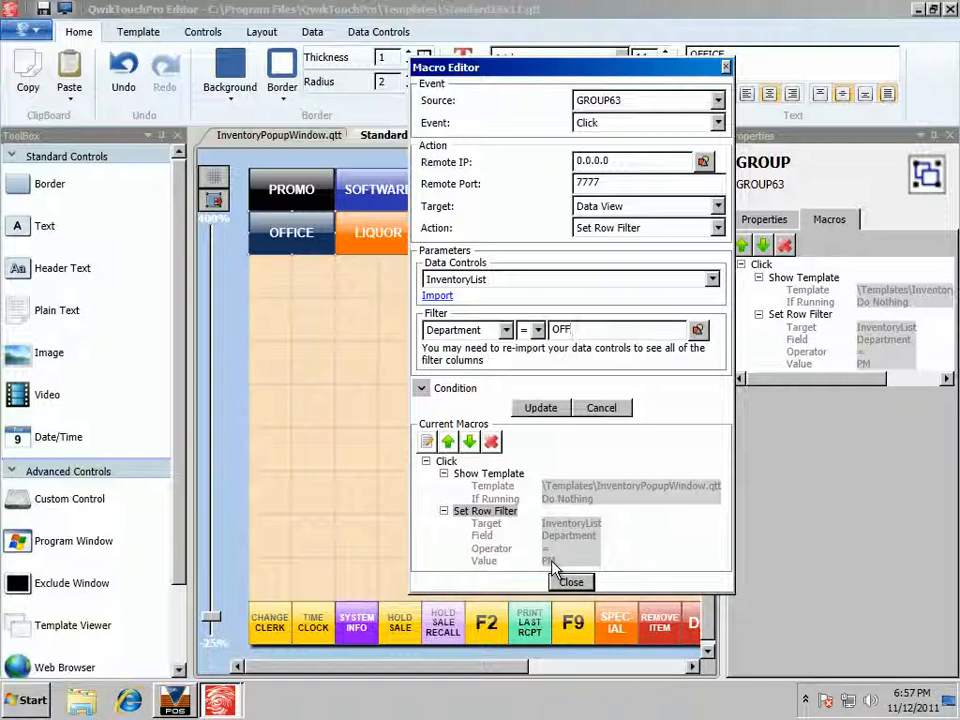
{"action": "left_click", "coordinate": [548, 411]}
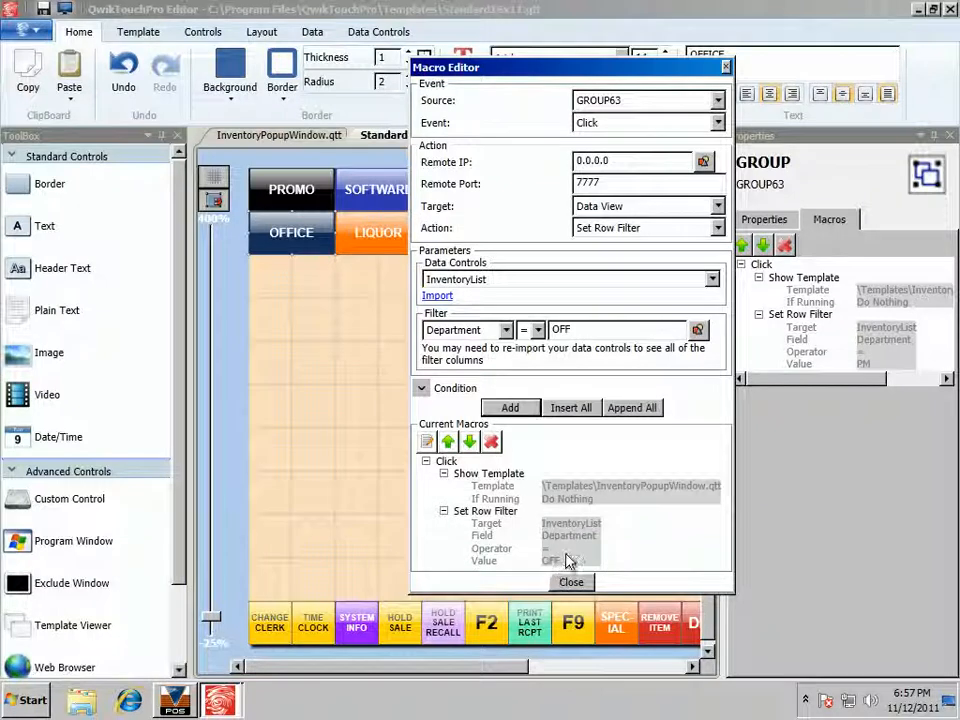
{"action": "left_click", "coordinate": [571, 583]}
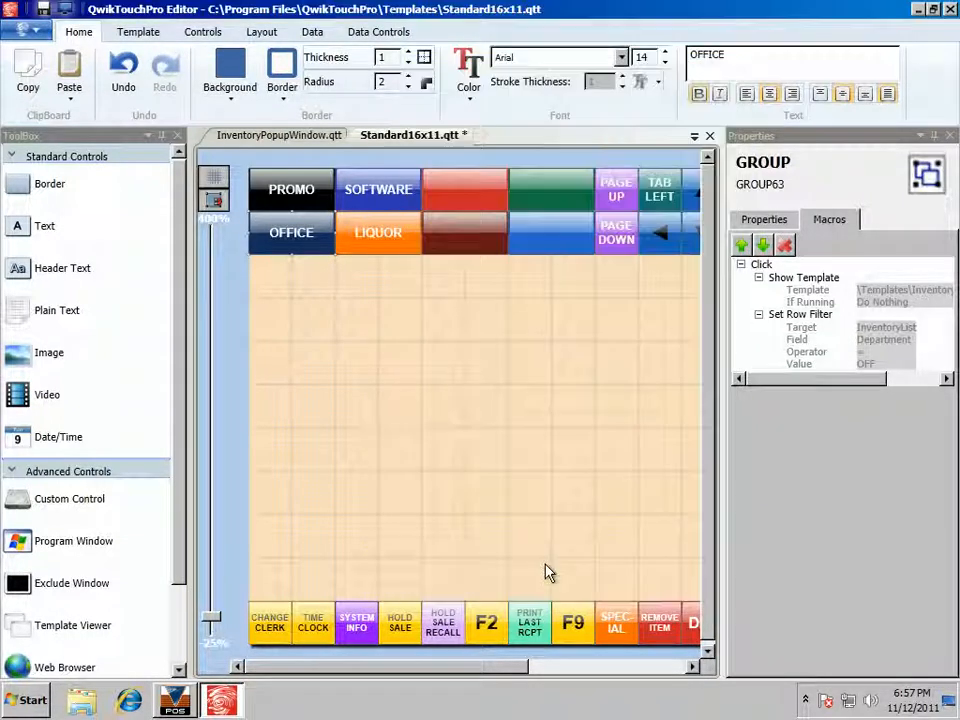
Step: Open the LIQUOR button's Set Row Filter macro for editing in the Macro Editor
{"action": "right_click", "coordinate": [368, 232]}
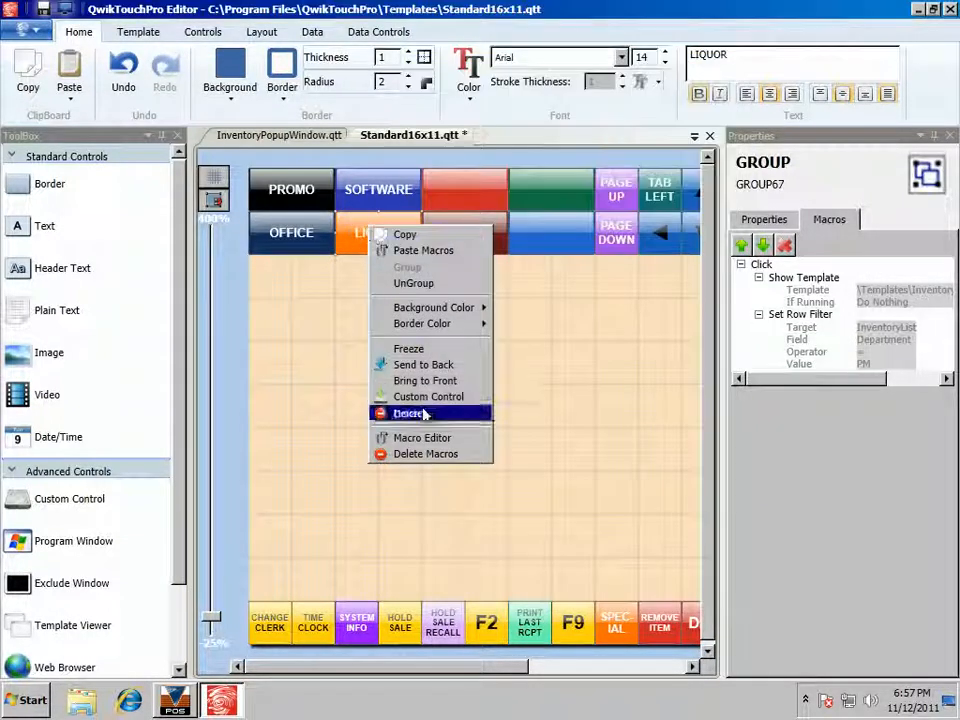
{"action": "left_click", "coordinate": [427, 440]}
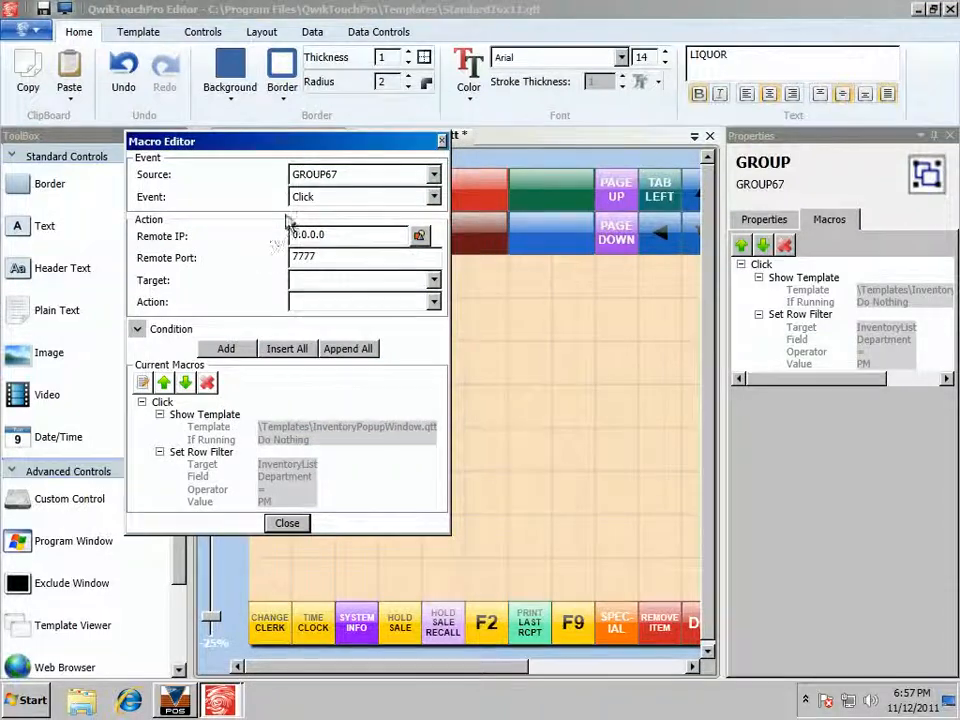
{"action": "left_click_drag", "start_coordinate": [268, 168], "coordinate": [593, 165]}
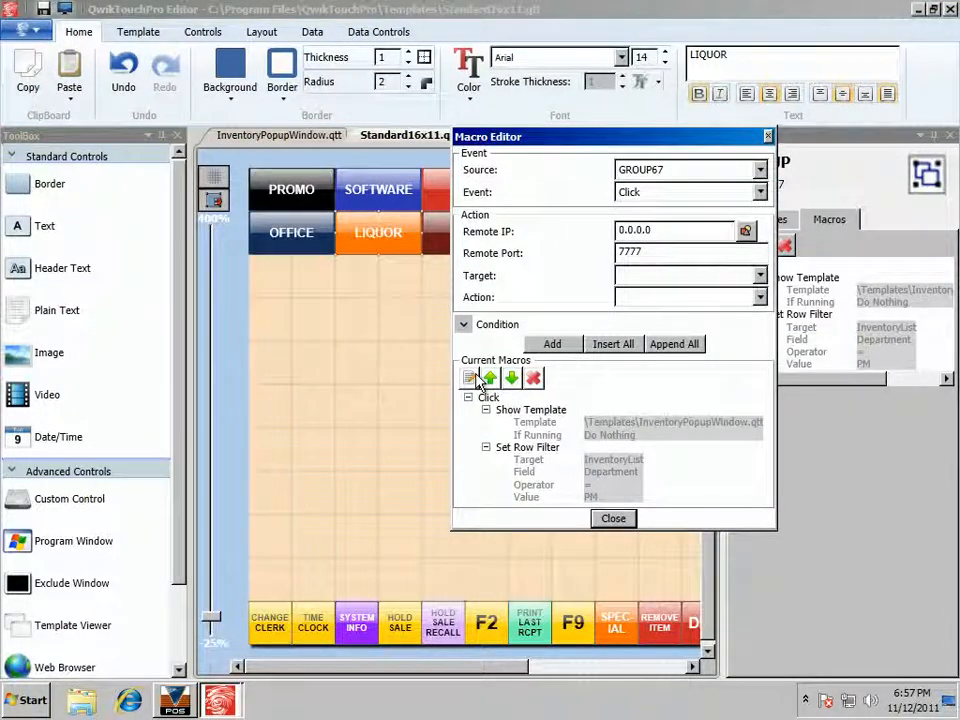
{"action": "left_click", "coordinate": [527, 451]}
{"action": "left_click", "coordinate": [469, 378]}
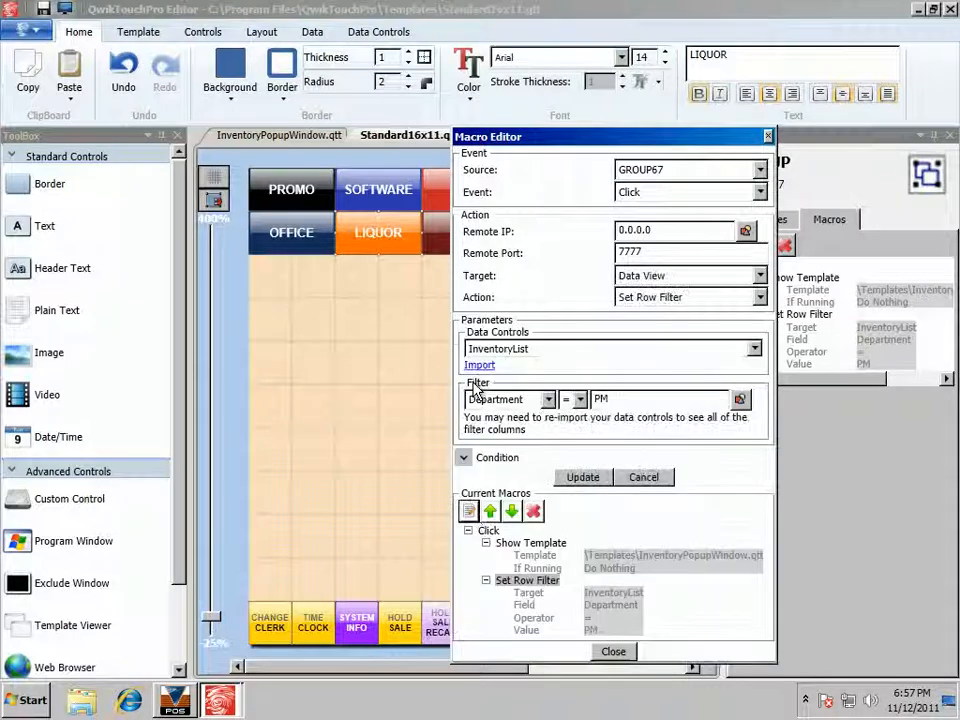
Step: Check the available filter fields and re-import the data controls from InventoryPopupWindow.qtt to refresh the filter columns
{"action": "left_click", "coordinate": [548, 400]}
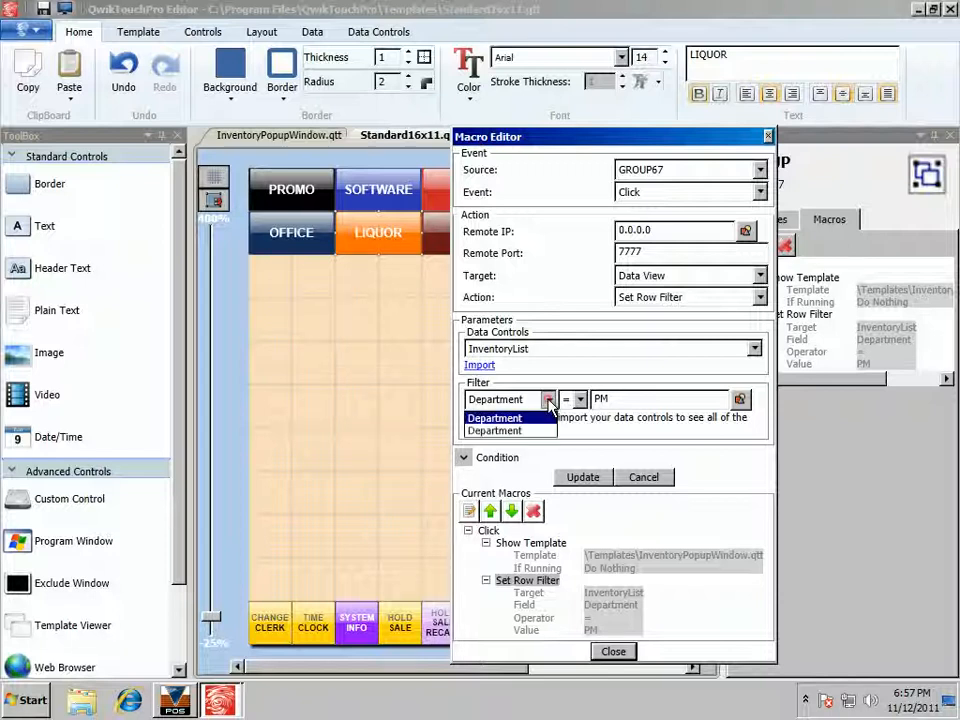
{"action": "left_click", "coordinate": [497, 431]}
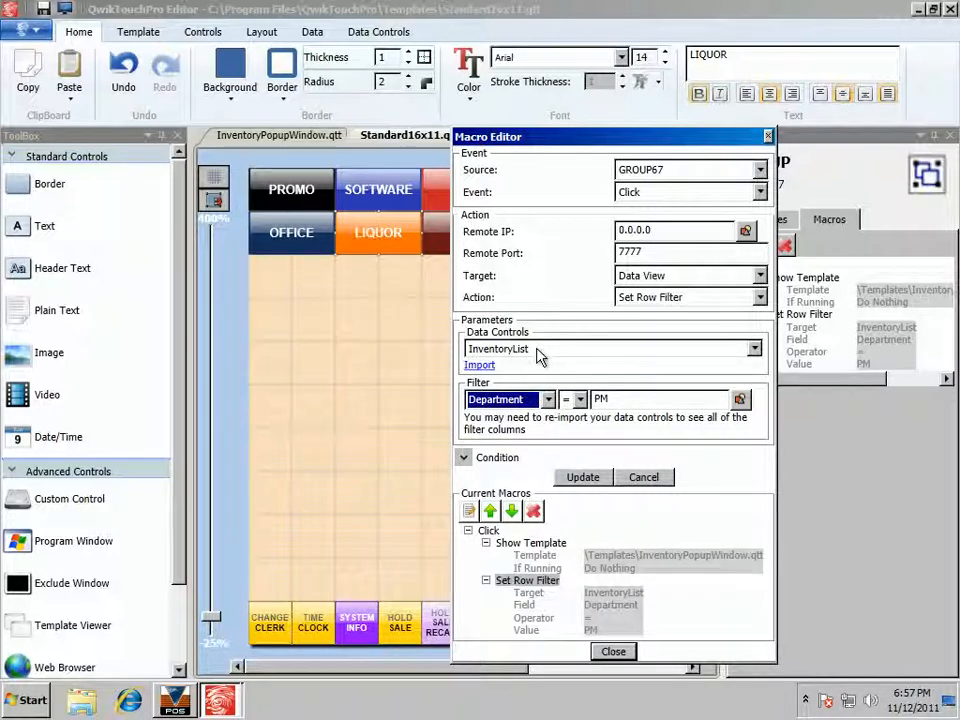
{"action": "left_click", "coordinate": [547, 399]}
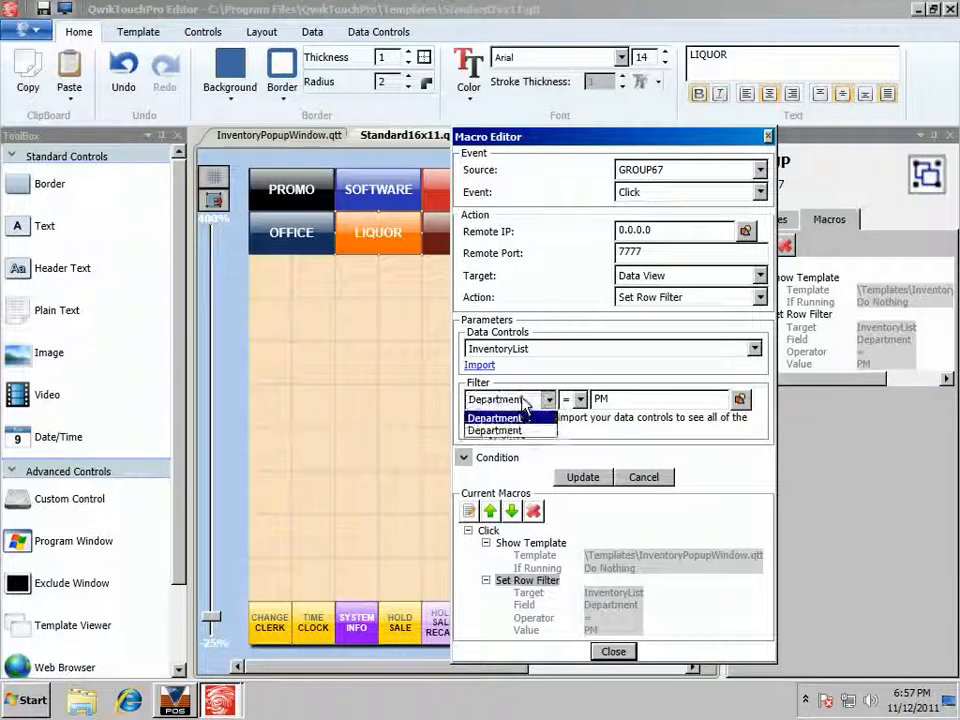
{"action": "left_click", "coordinate": [499, 425]}
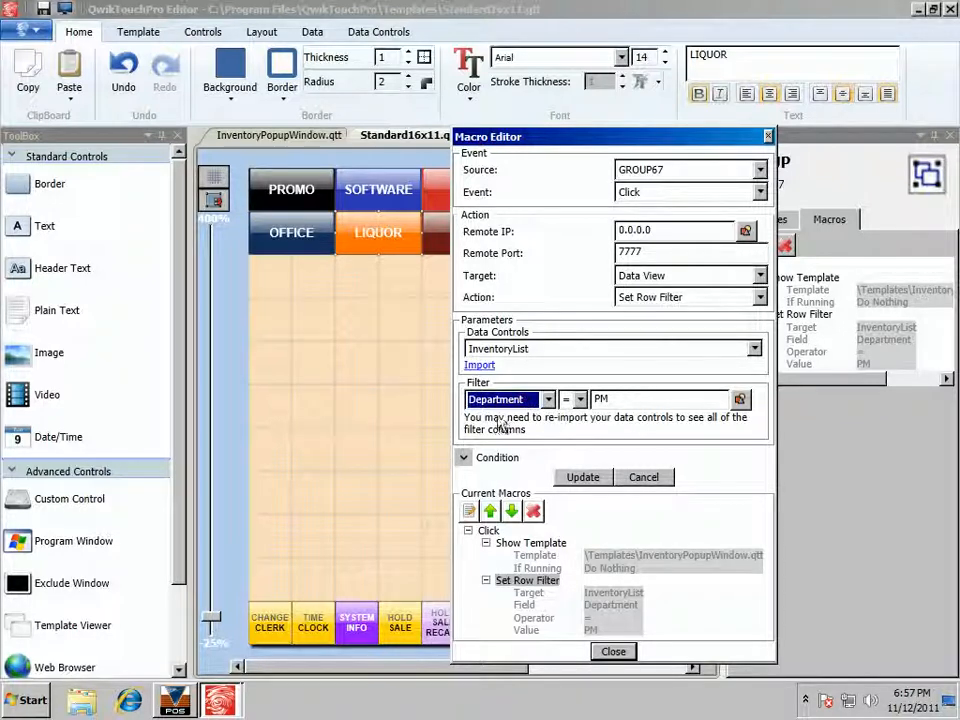
{"action": "left_click", "coordinate": [480, 366]}
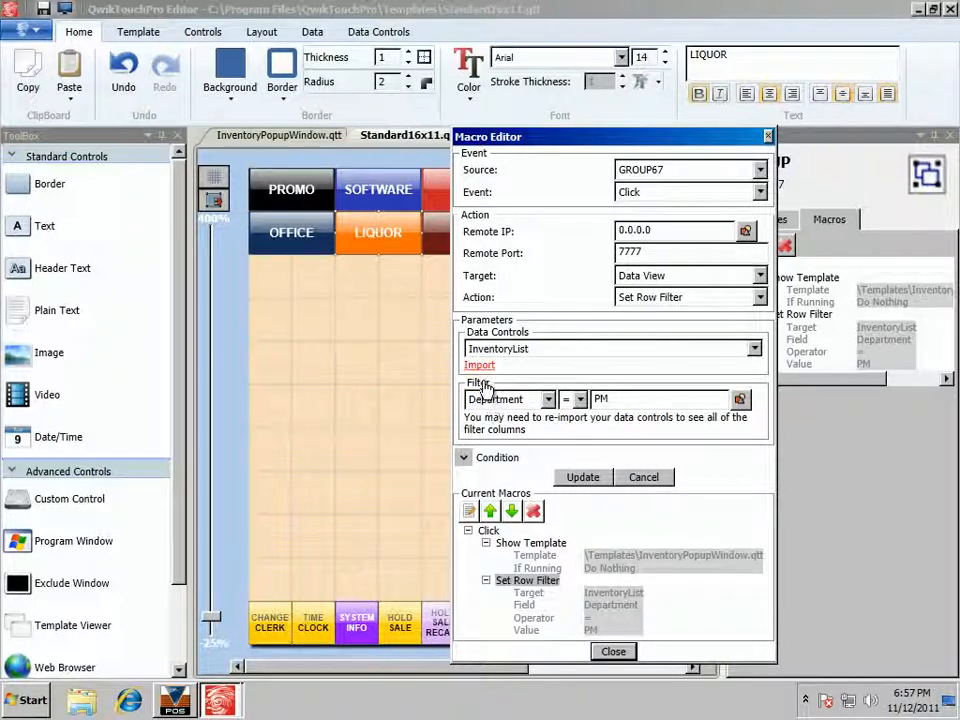
{"action": "left_click", "coordinate": [482, 365]}
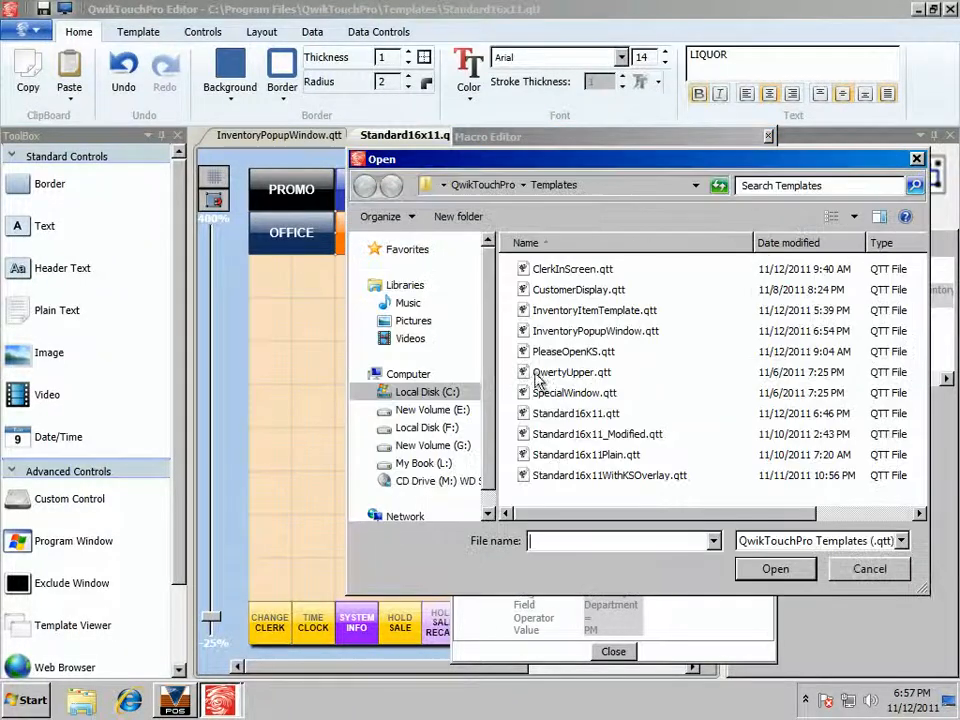
{"action": "left_click", "coordinate": [600, 331]}
{"action": "left_click", "coordinate": [775, 569]}
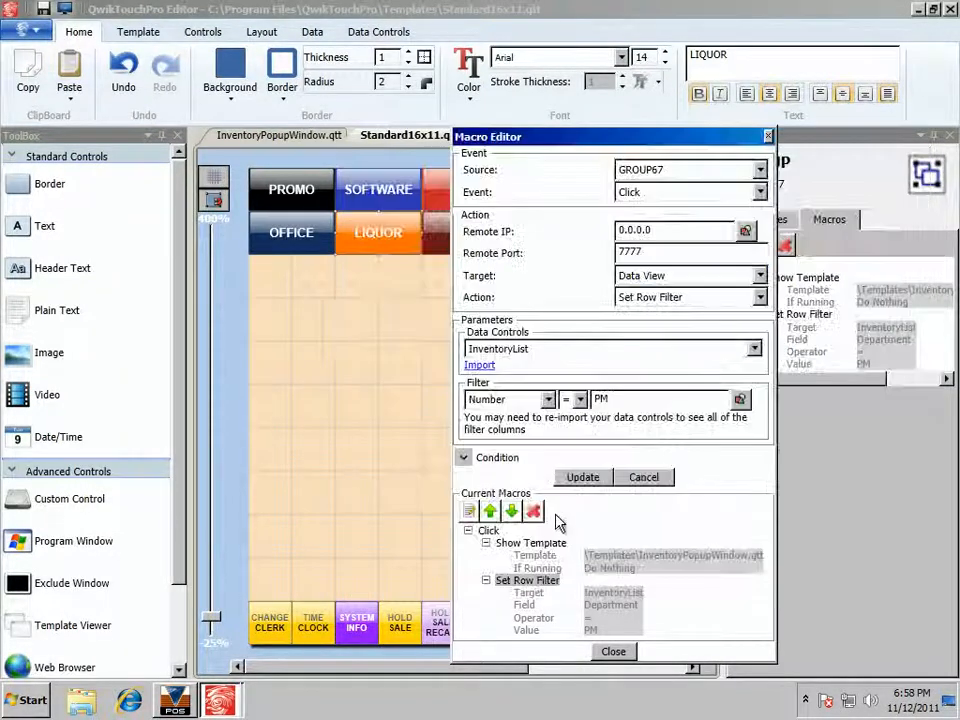
Step: Set the LIQUOR button's row filter to Department = LIQ and update the macro
{"action": "left_click", "coordinate": [548, 399]}
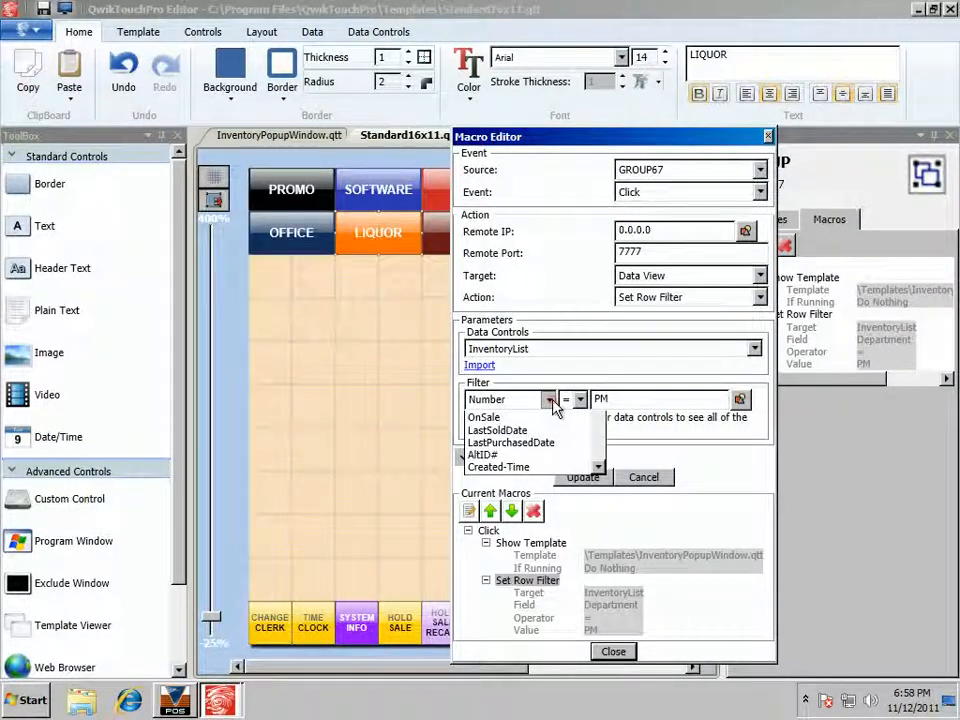
{"action": "mouse_move", "coordinate": [600, 425]}
{"action": "left_mouse_down"}
{"action": "mouse_move", "coordinate": [604, 606]}
{"action": "mouse_move", "coordinate": [590, 443]}
{"action": "left_mouse_up"}
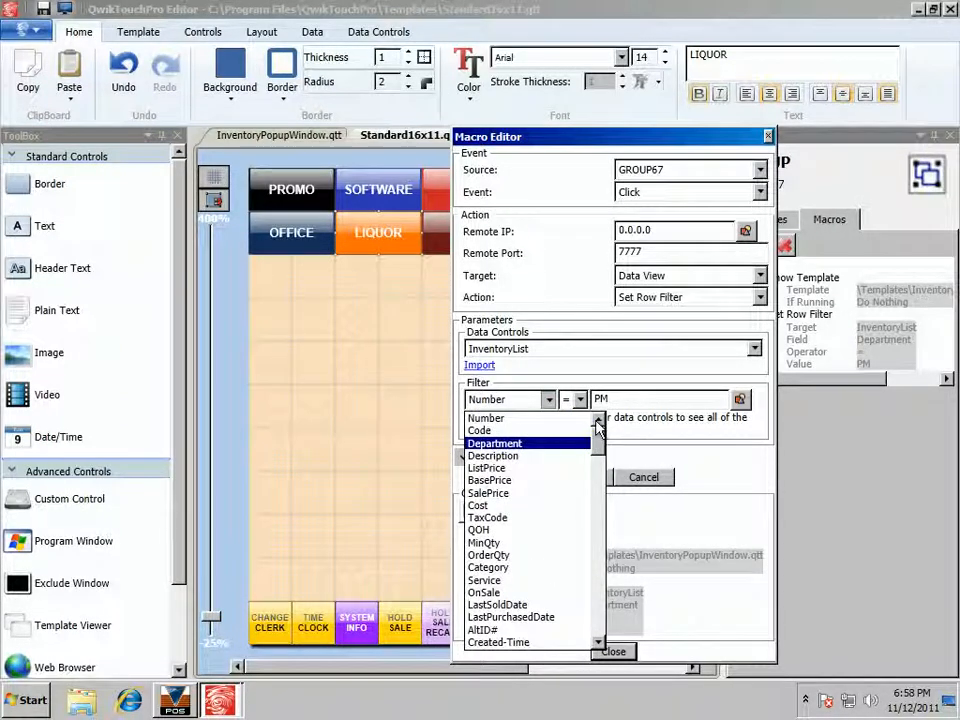
{"action": "left_click", "coordinate": [522, 444]}
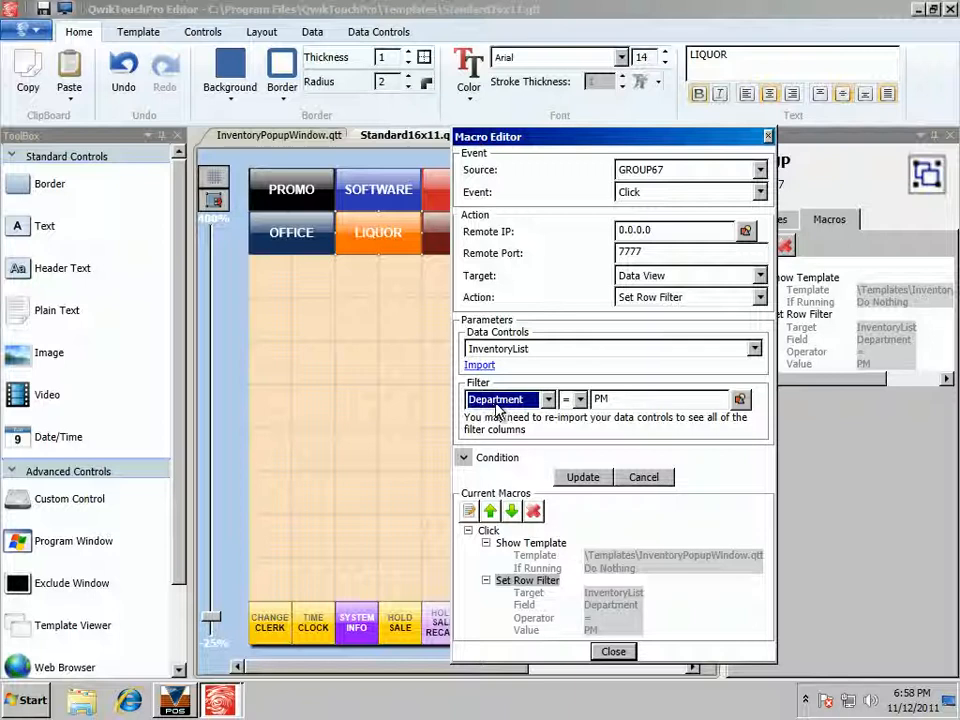
{"action": "left_click_drag", "start_coordinate": [614, 400], "coordinate": [568, 402]}
{"action": "type", "text": "LIQ"}
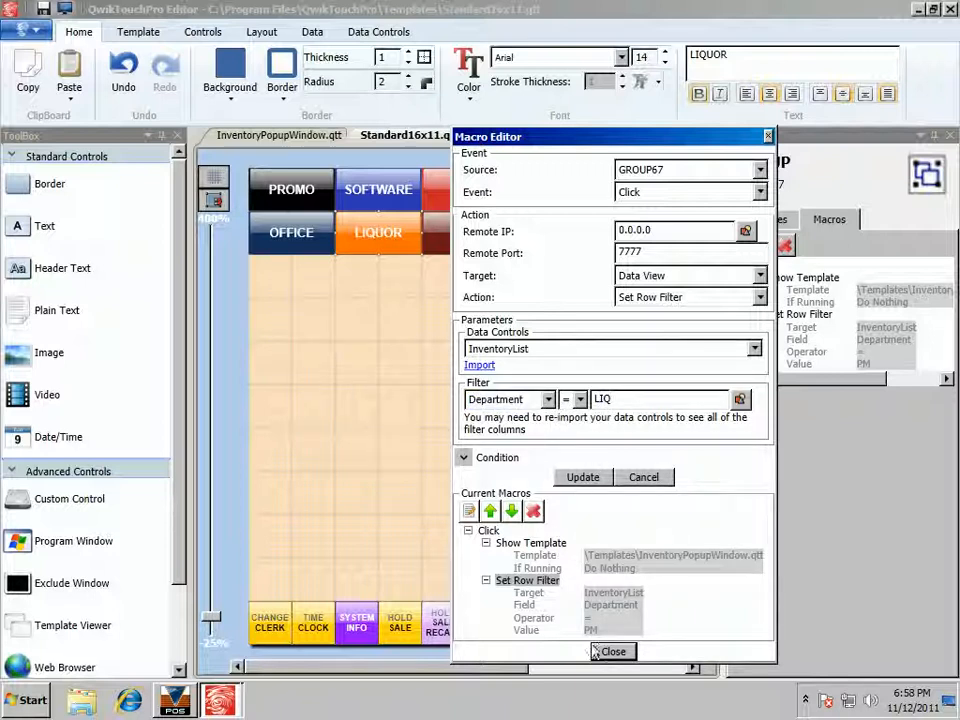
{"action": "left_click", "coordinate": [583, 477]}
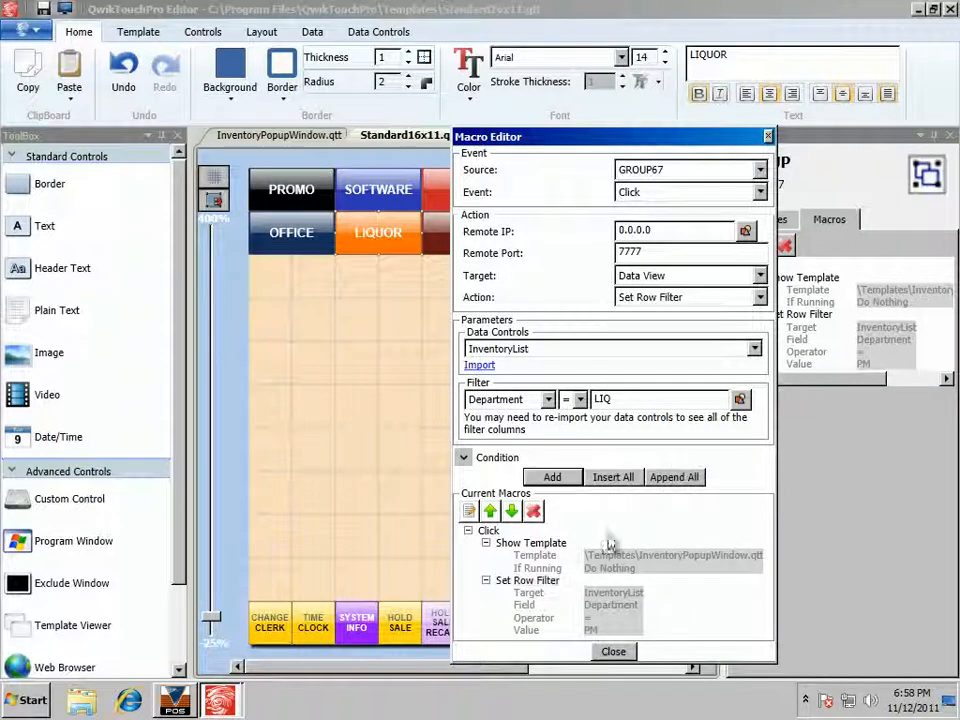
Step: Run the Standard16x11 template over the POS and clear the current sales transaction
{"action": "left_click", "coordinate": [614, 652]}
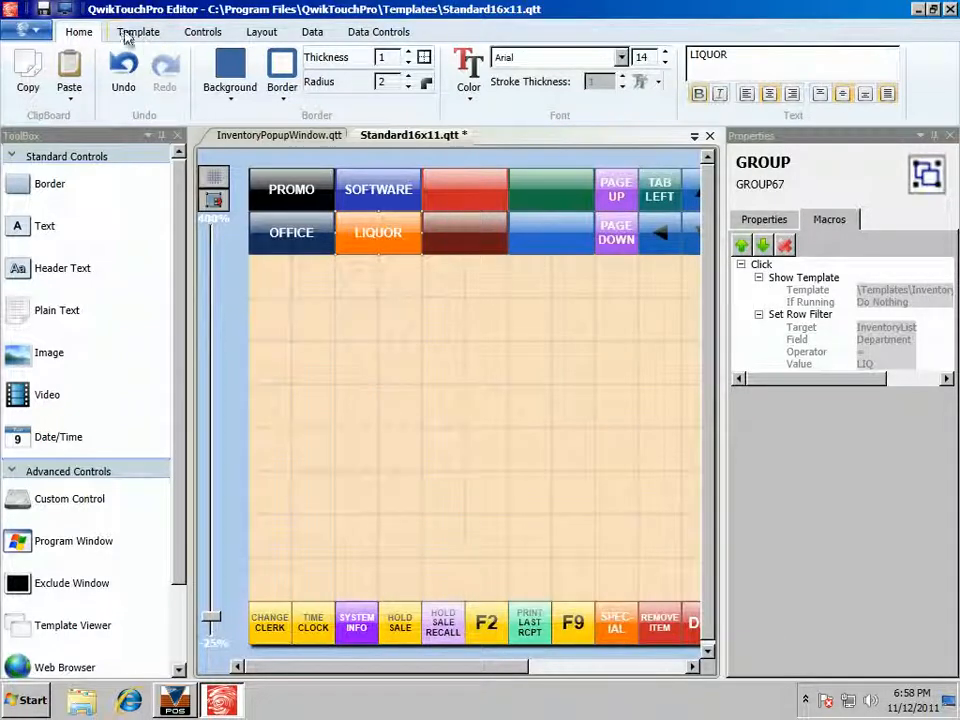
{"action": "left_click", "coordinate": [66, 10]}
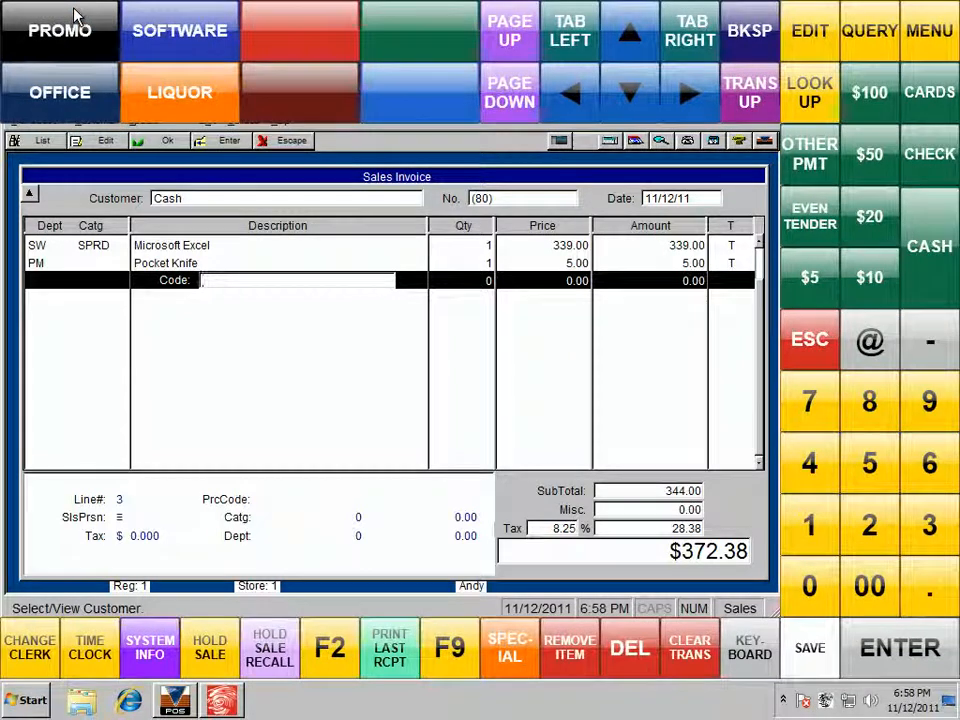
{"action": "left_click", "coordinate": [680, 655]}
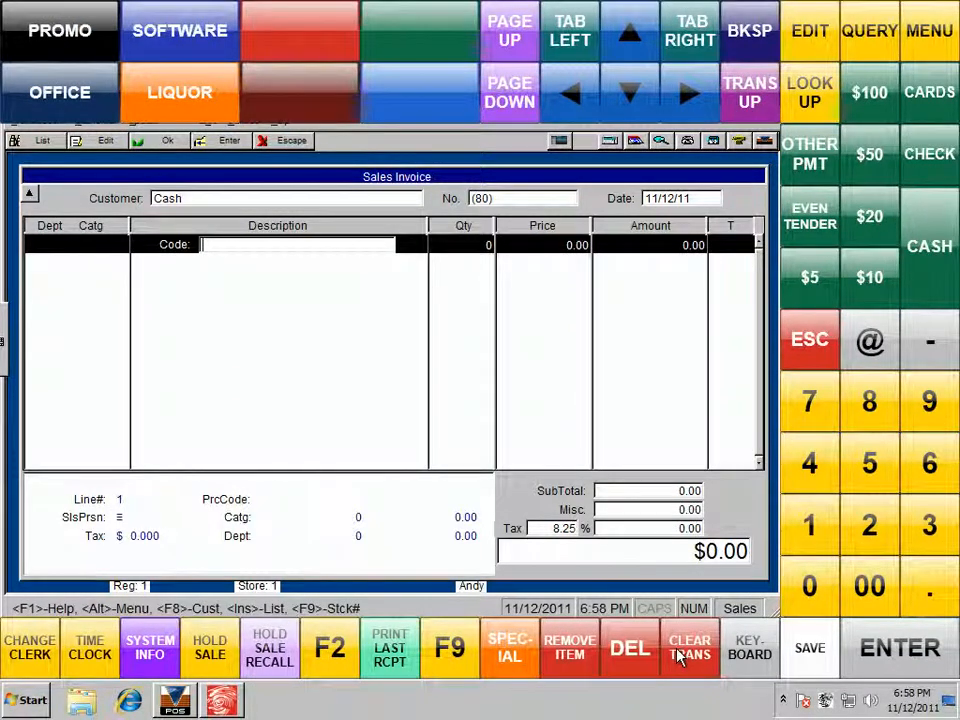
Step: Test the PROMO popup and add Felt Tip Pen-Blue to the invoice from the OFFICE popup
{"action": "left_click", "coordinate": [22, 28]}
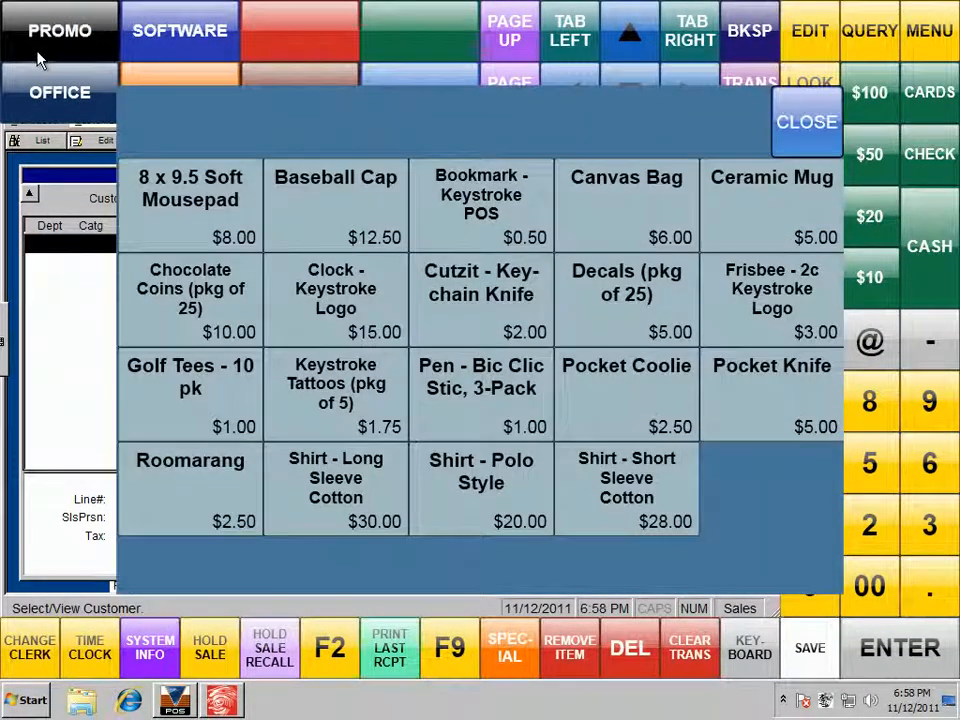
{"action": "left_click", "coordinate": [832, 138]}
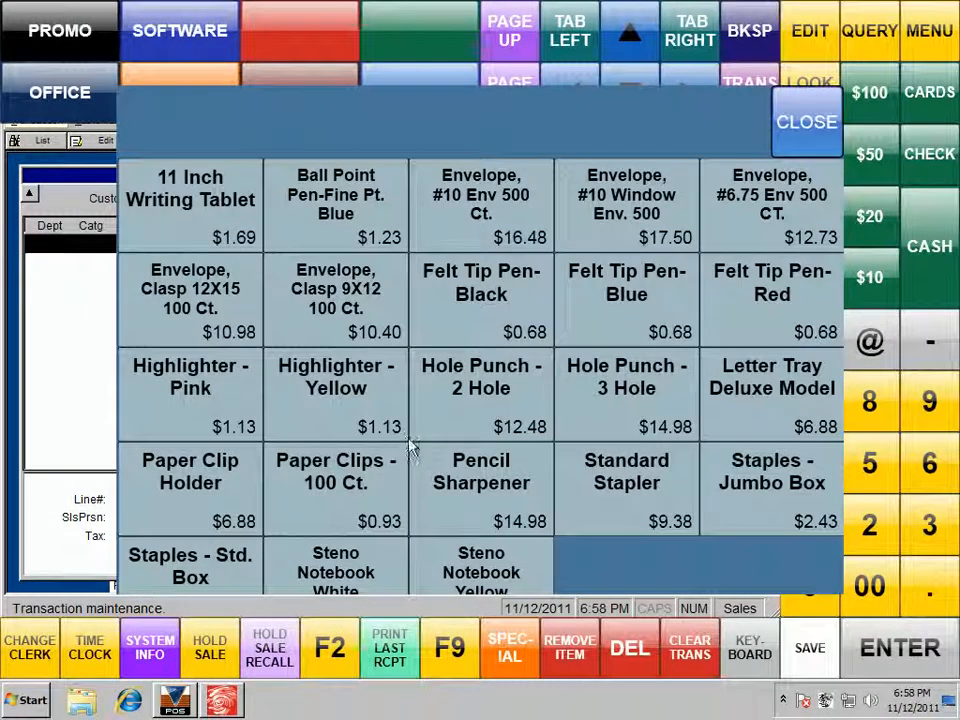
{"action": "left_click_drag", "start_coordinate": [420, 451], "coordinate": [461, 350]}
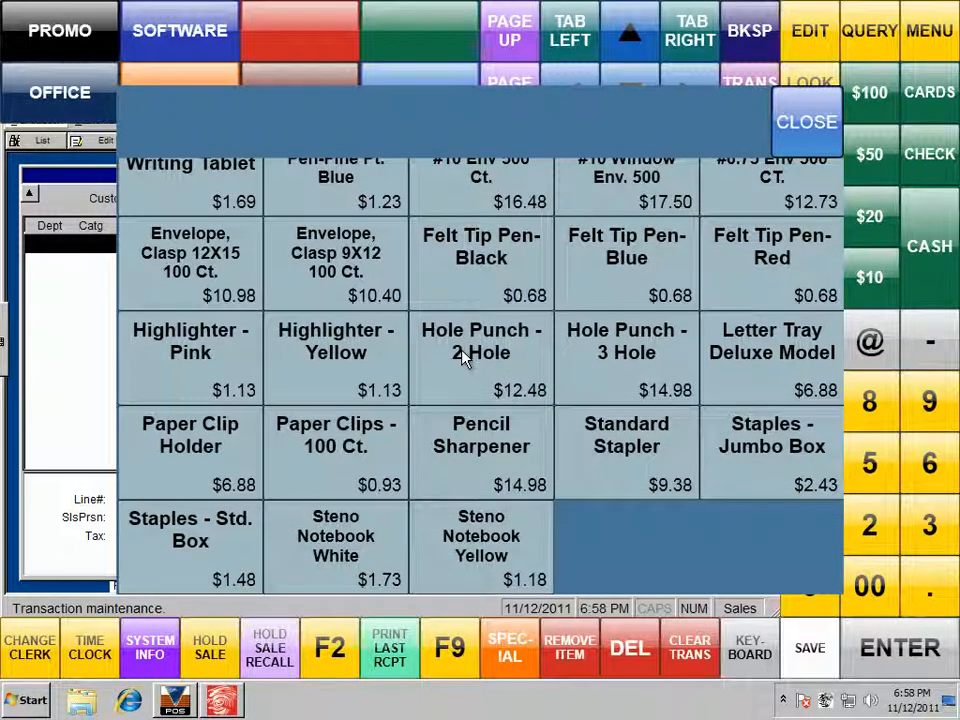
{"action": "left_click", "coordinate": [630, 268]}
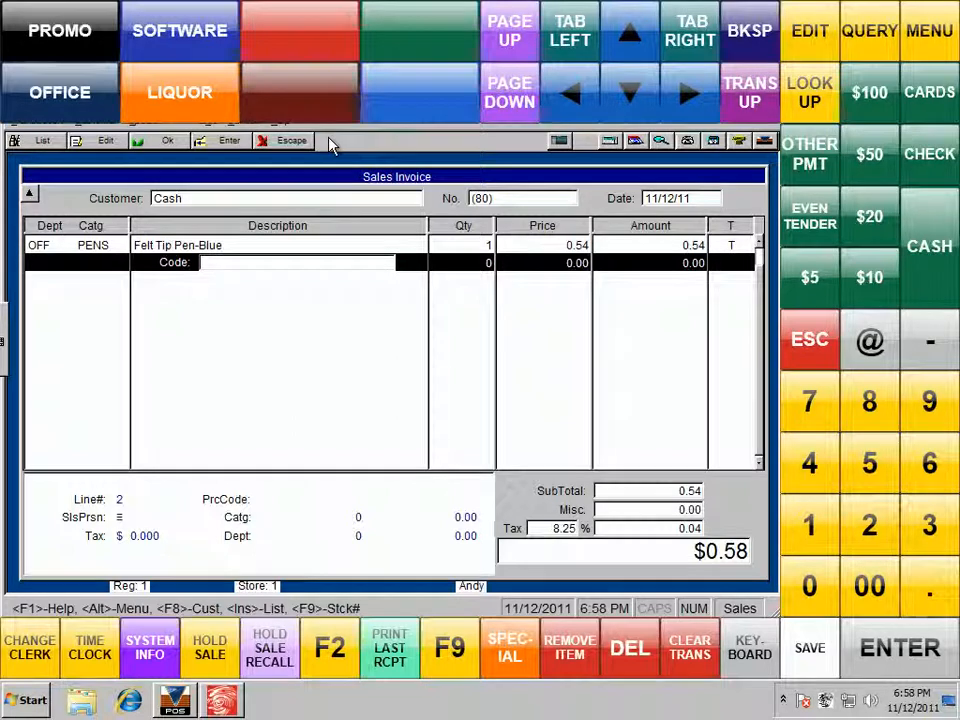
Step: Open and close the SOFTWARE and LIQUOR popups to check the items each department filter lists
{"action": "left_click", "coordinate": [182, 28]}
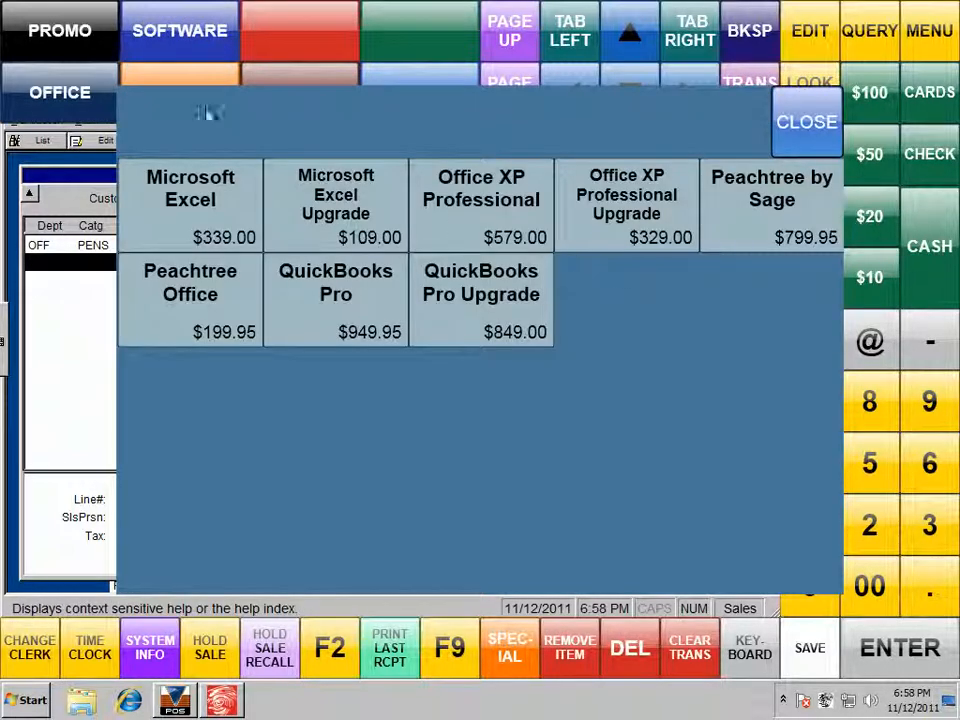
{"action": "left_click", "coordinate": [810, 125]}
{"action": "left_click", "coordinate": [217, 101]}
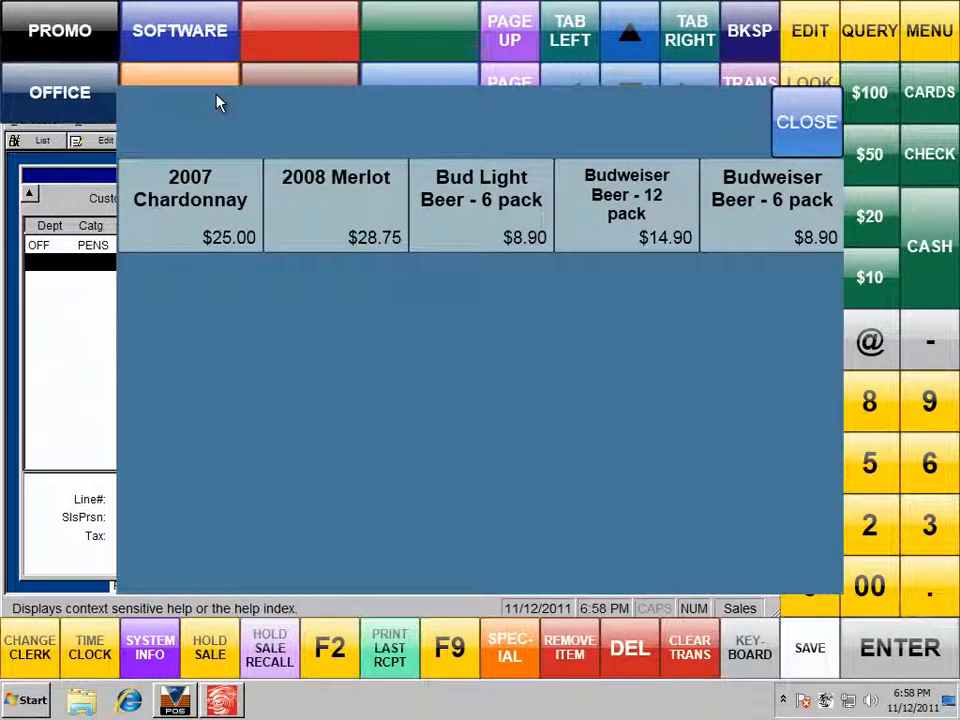
{"action": "left_click", "coordinate": [822, 146]}
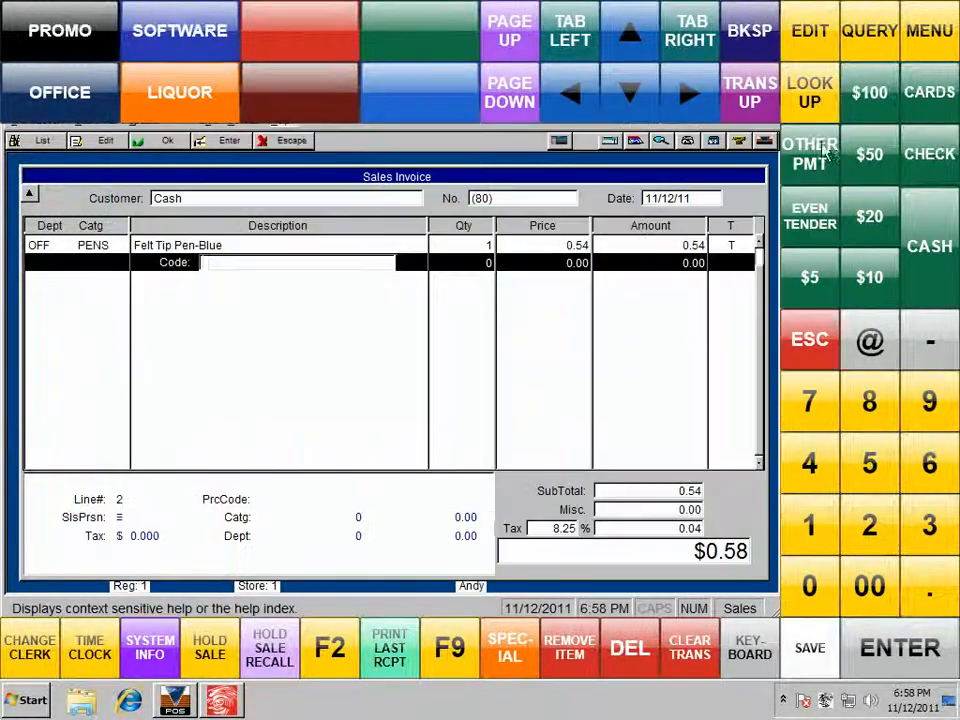
Step: Recheck the PROMO, OFFICE and SOFTWARE popups and close the inventory window
{"action": "left_click", "coordinate": [62, 31]}
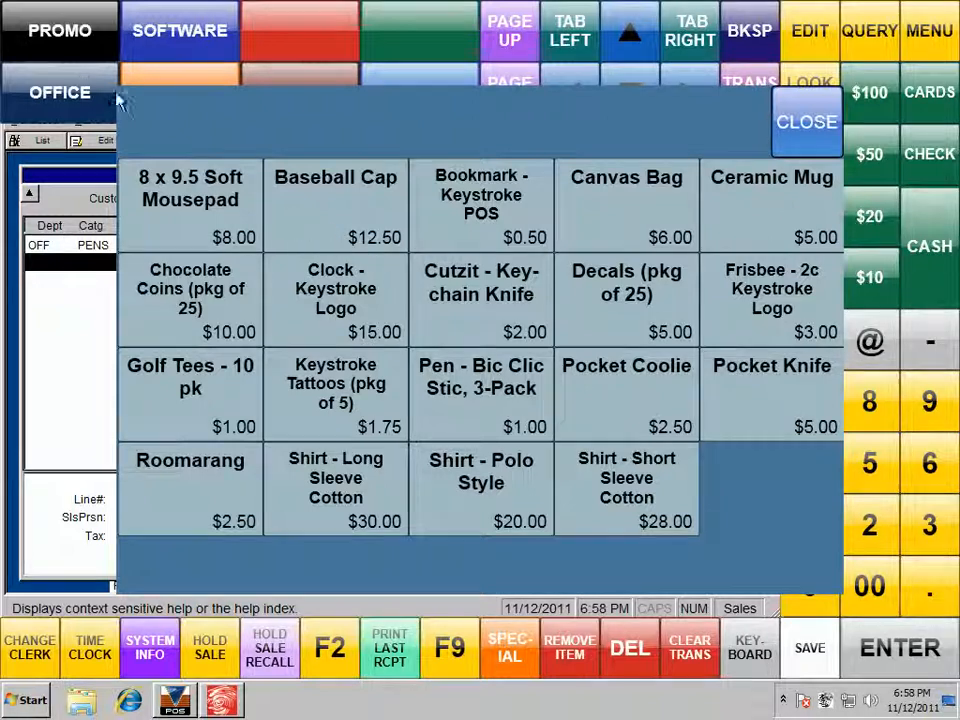
{"action": "left_click", "coordinate": [62, 92]}
{"action": "left_click", "coordinate": [175, 45]}
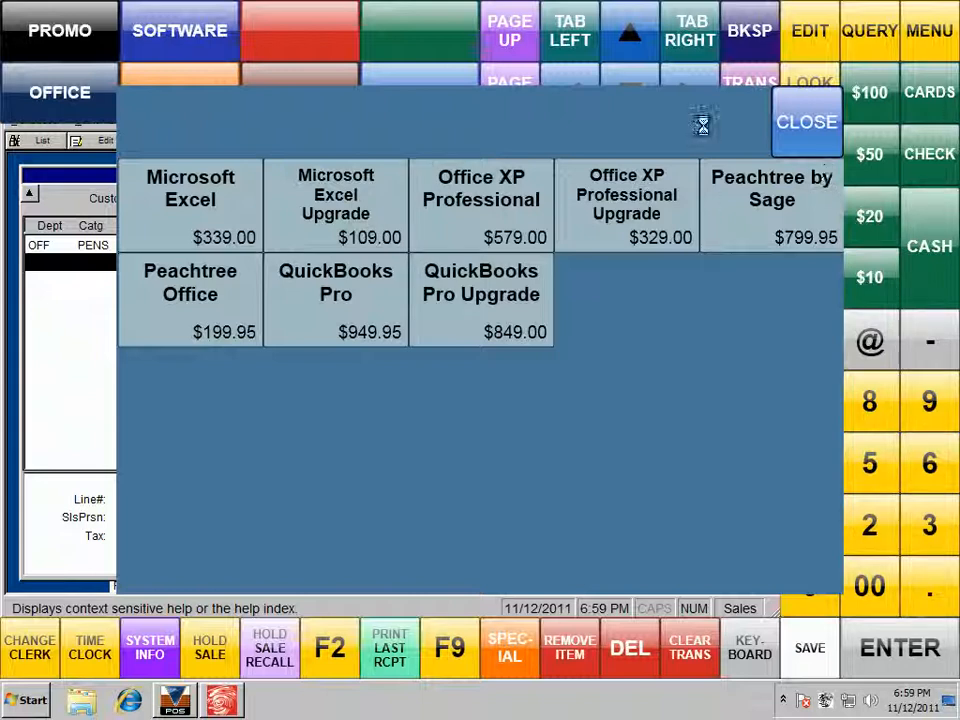
{"action": "left_click", "coordinate": [806, 121]}
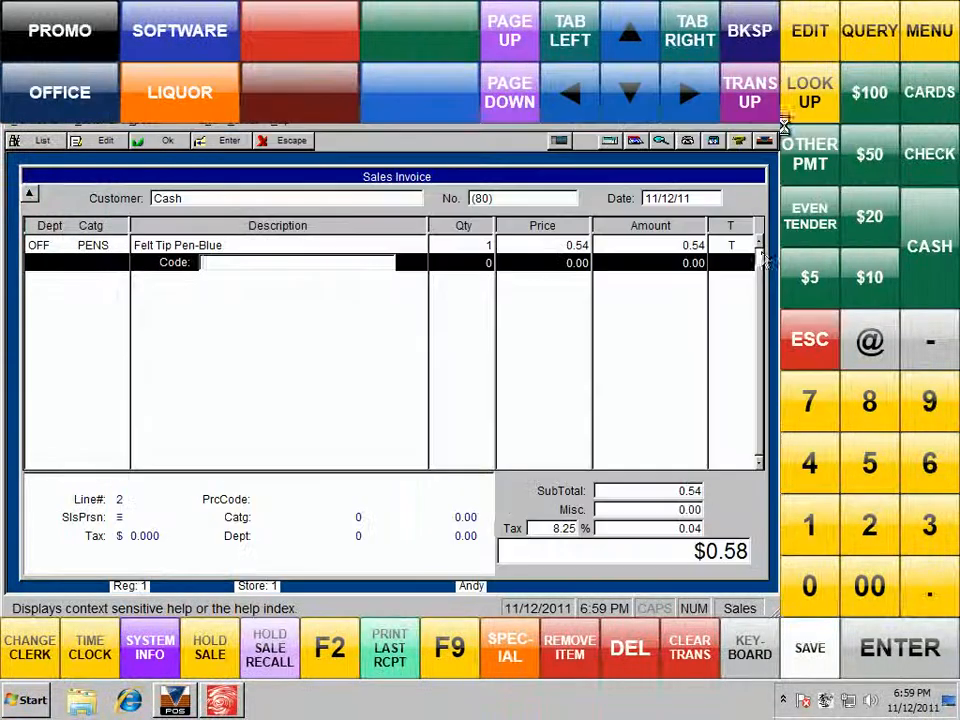
Step: Exit the running template and switch to InventoryPopupWindow.qtt in the QwikTouchPro Editor
{"action": "right_click", "coordinate": [838, 705]}
{"action": "left_click", "coordinate": [735, 686]}
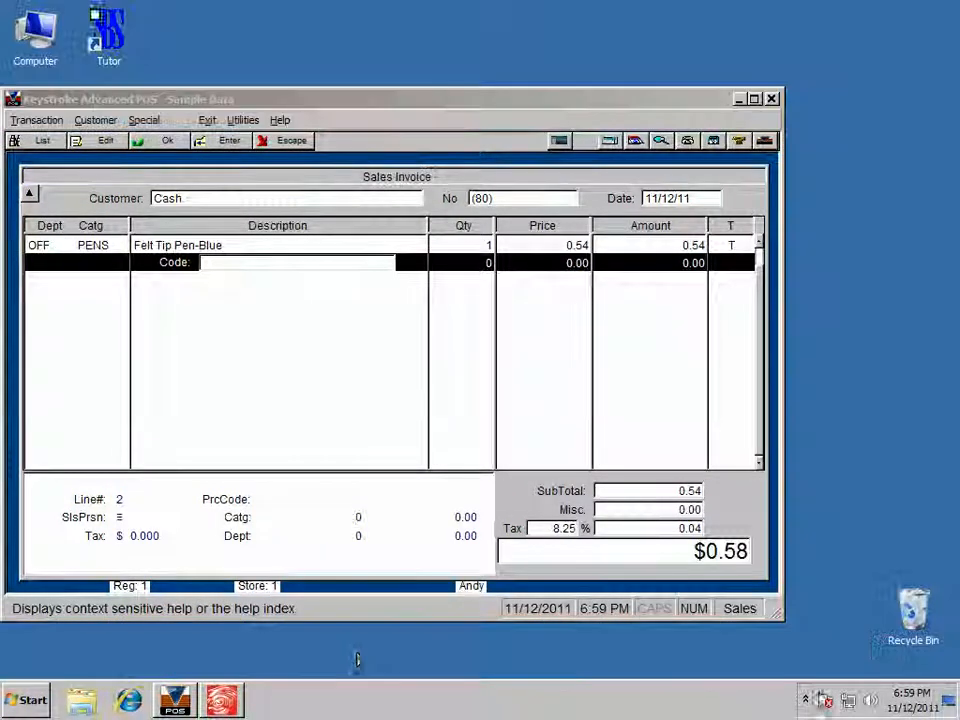
{"action": "left_click", "coordinate": [237, 706]}
{"action": "left_click", "coordinate": [257, 137]}
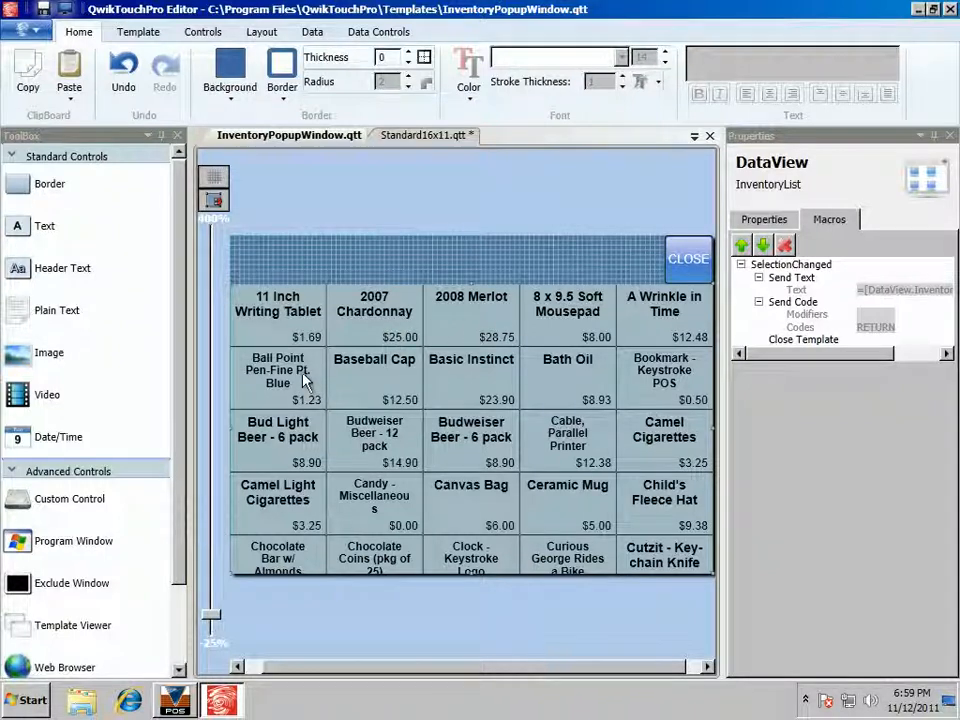
Step: Open the InventoryItemTemplate.qtt template from the Templates folder
{"action": "left_click", "coordinate": [25, 28]}
{"action": "left_click", "coordinate": [56, 101]}
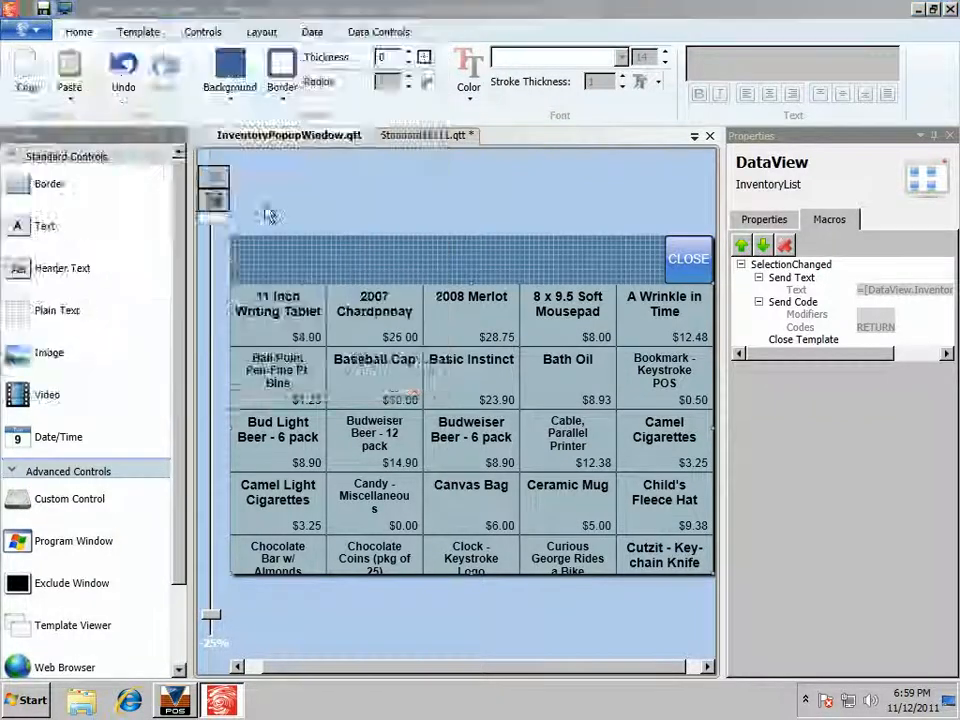
{"action": "left_click", "coordinate": [285, 184]}
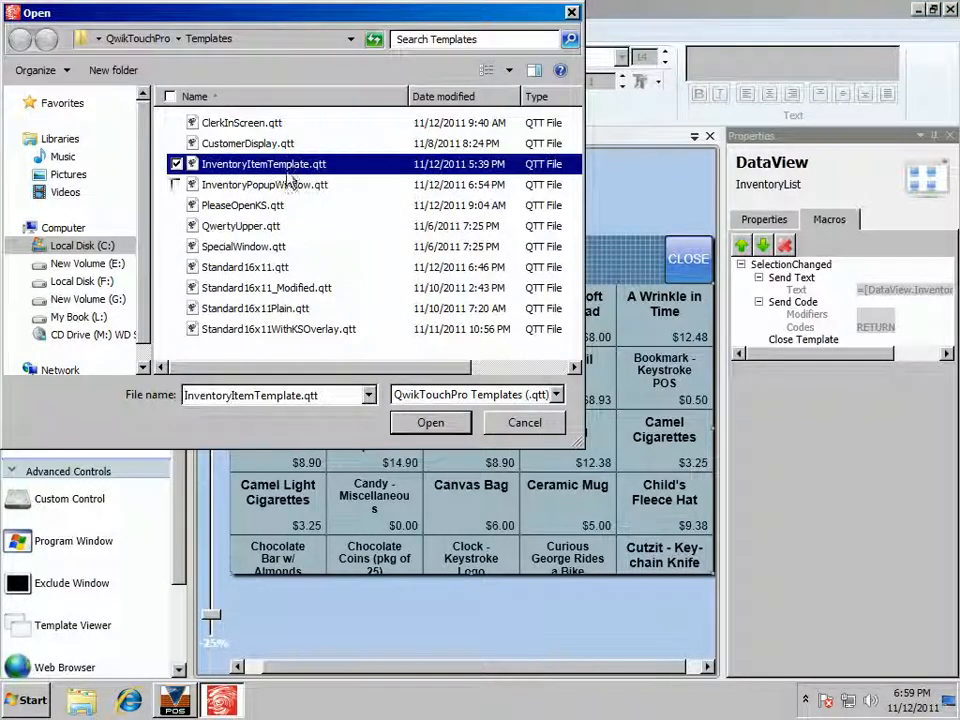
{"action": "left_click", "coordinate": [430, 422]}
Step: Save a copy of the item template as InventoryItemTemplateOffice.qtt
{"action": "scroll", "coordinate": [550, 425], "scroll_direction": "down", "scroll_amount": 1}
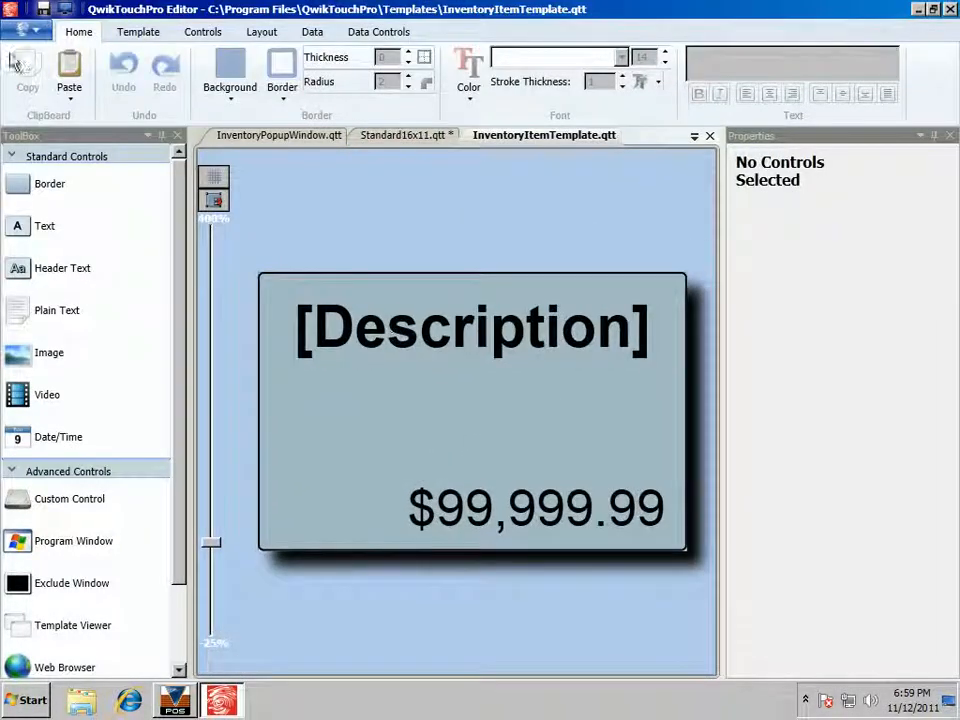
{"action": "left_click", "coordinate": [25, 30]}
{"action": "left_click", "coordinate": [64, 194]}
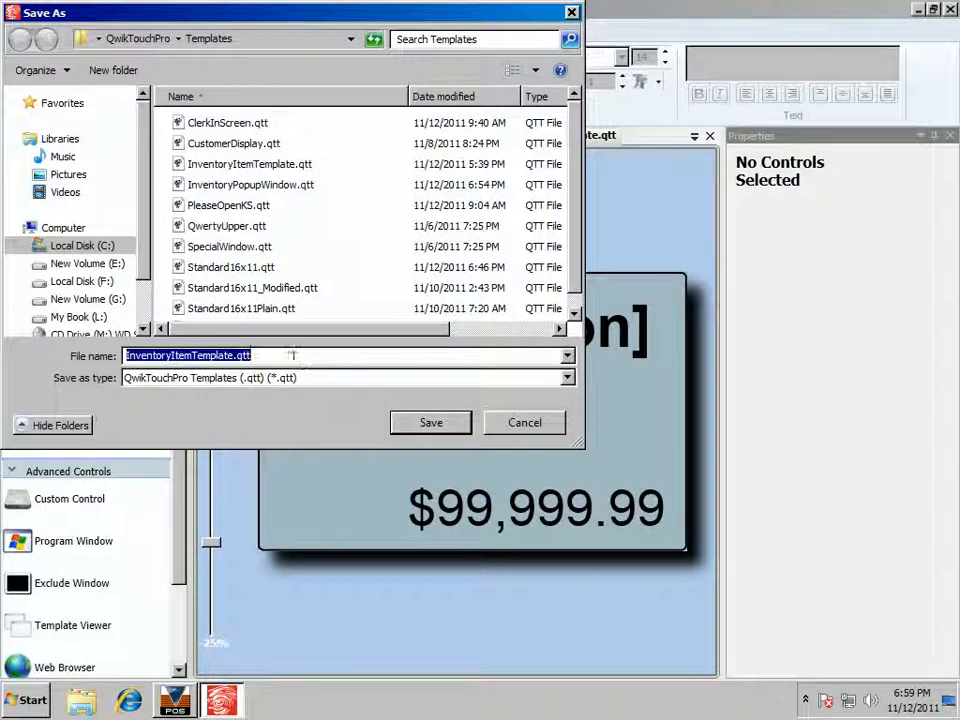
{"action": "left_click", "coordinate": [232, 355]}
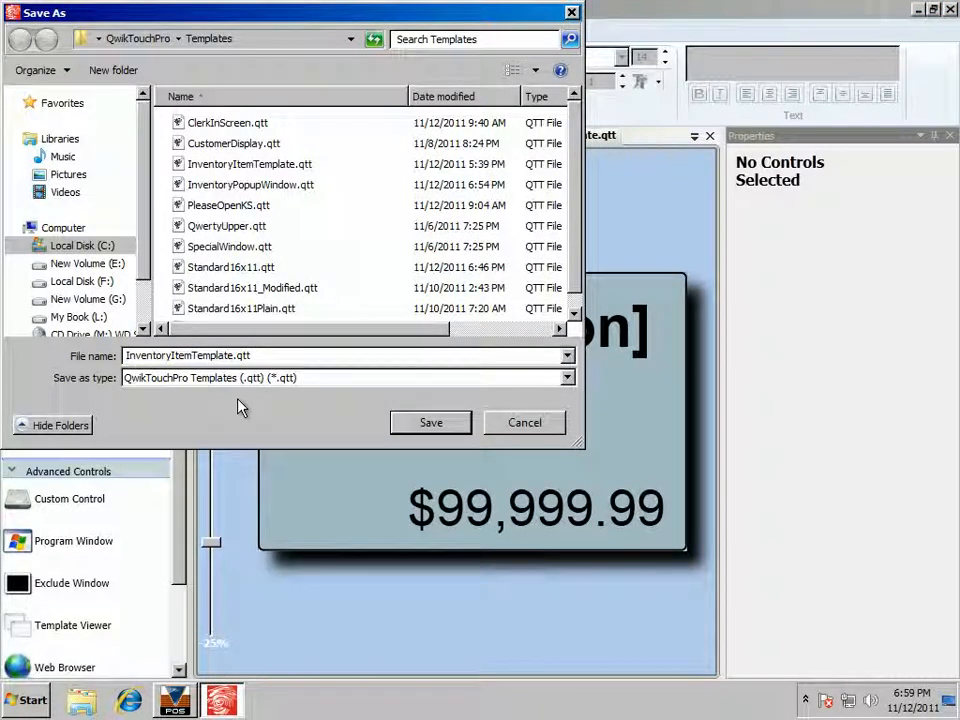
{"action": "type", "text": "Office"}
{"action": "left_click", "coordinate": [431, 423]}
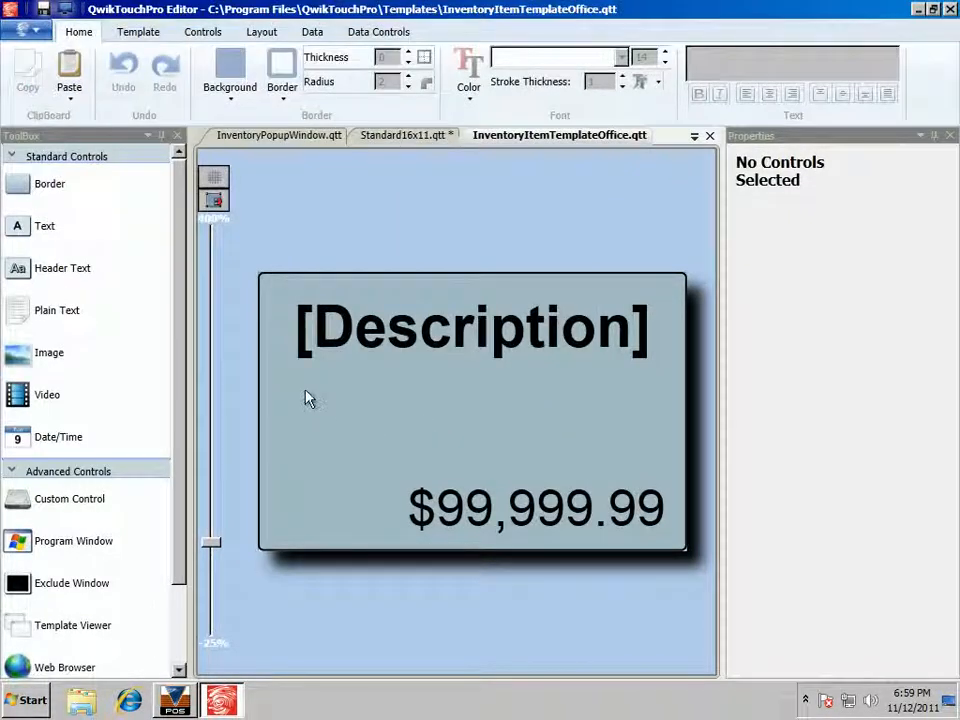
Step: Shrink the item template's background border inward on all four sides, leaving an even white margin around it
{"action": "left_click", "coordinate": [313, 481]}
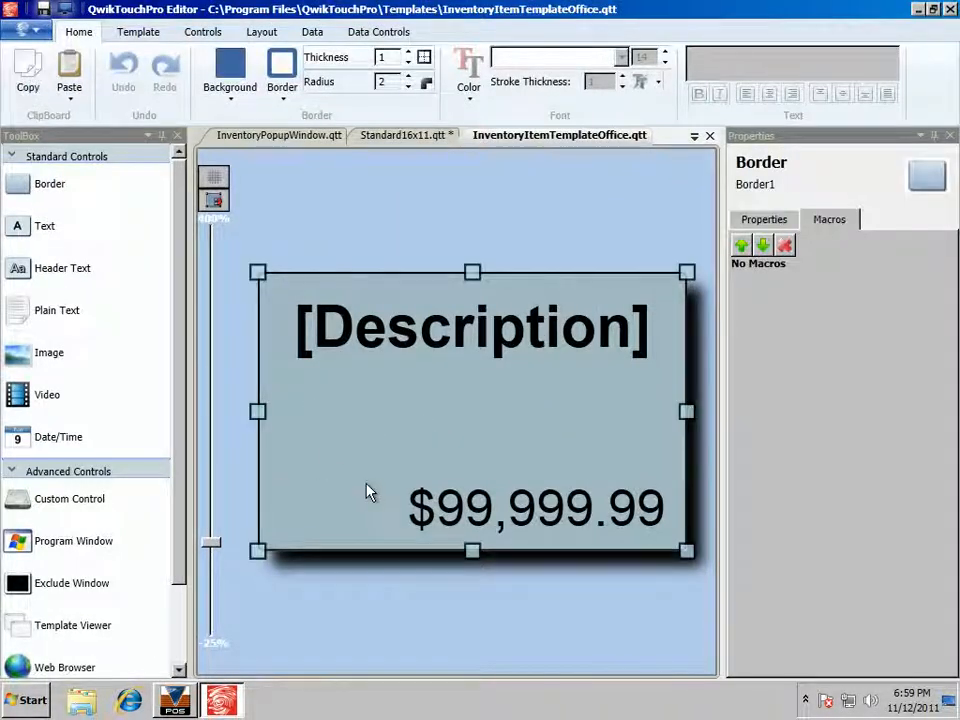
{"action": "left_click_drag", "start_coordinate": [474, 552], "coordinate": [474, 530]}
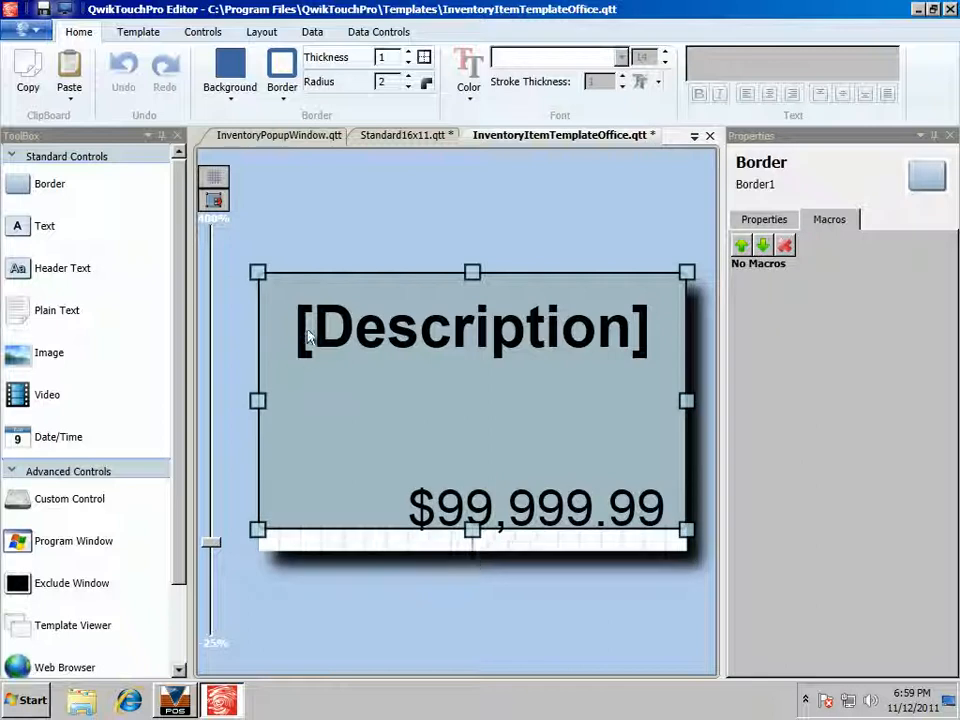
{"action": "left_click_drag", "start_coordinate": [276, 405], "coordinate": [279, 400]}
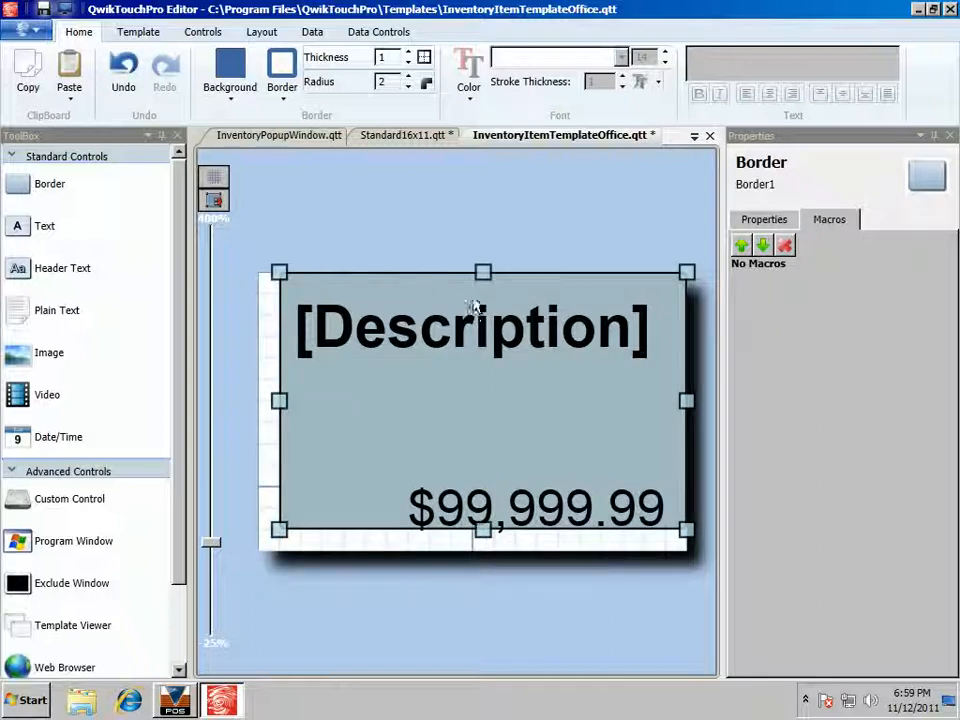
{"action": "left_click_drag", "start_coordinate": [482, 272], "coordinate": [482, 293]}
{"action": "left_click_drag", "start_coordinate": [686, 411], "coordinate": [665, 411]}
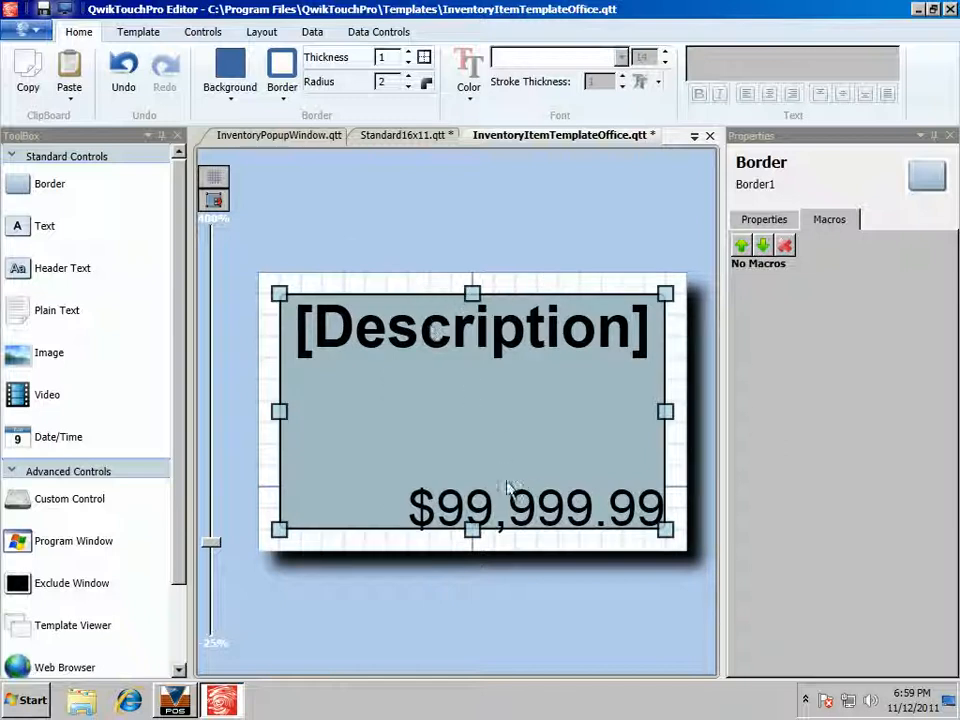
Step: Set the border's background to the solid green #FF6BC62C
{"action": "left_click", "coordinate": [540, 530]}
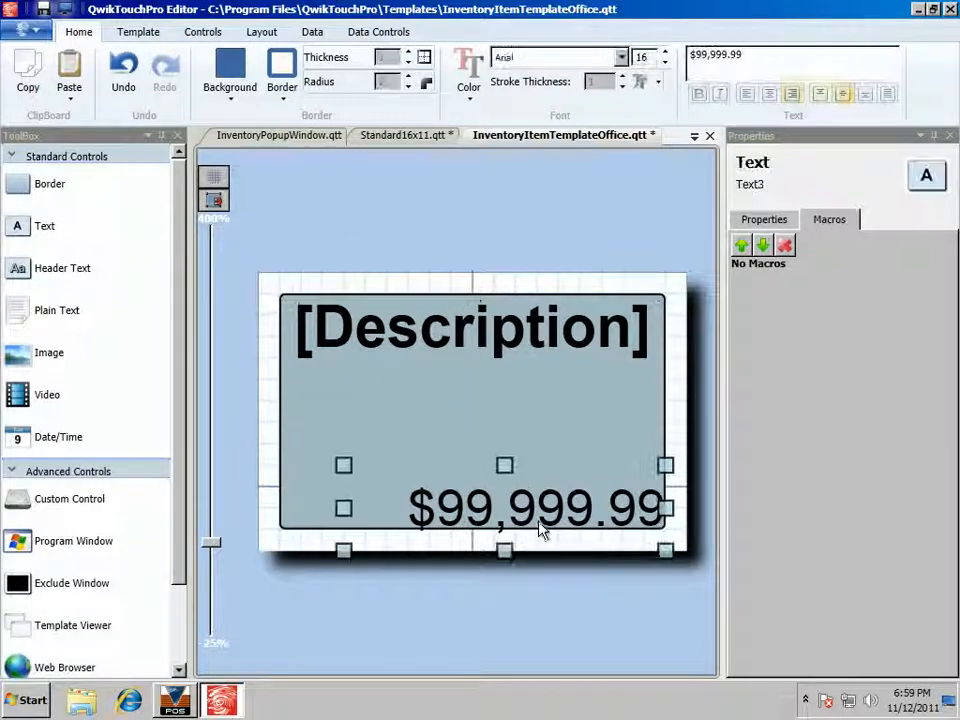
{"action": "left_click", "coordinate": [317, 516]}
{"action": "left_click", "coordinate": [229, 80]}
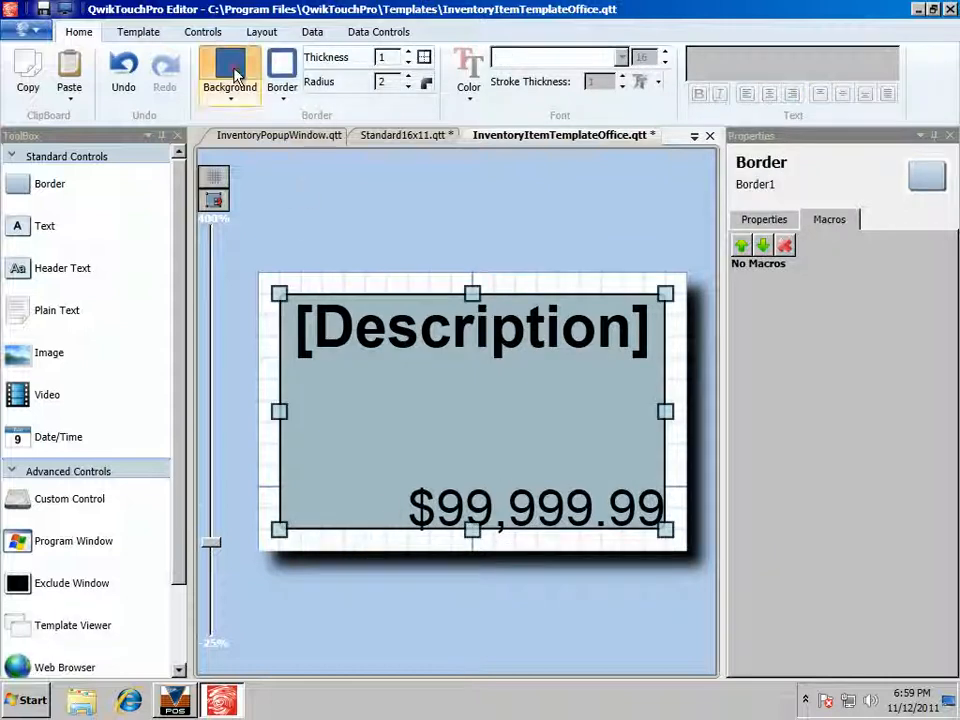
{"action": "left_click", "coordinate": [514, 261]}
{"action": "left_click", "coordinate": [414, 246]}
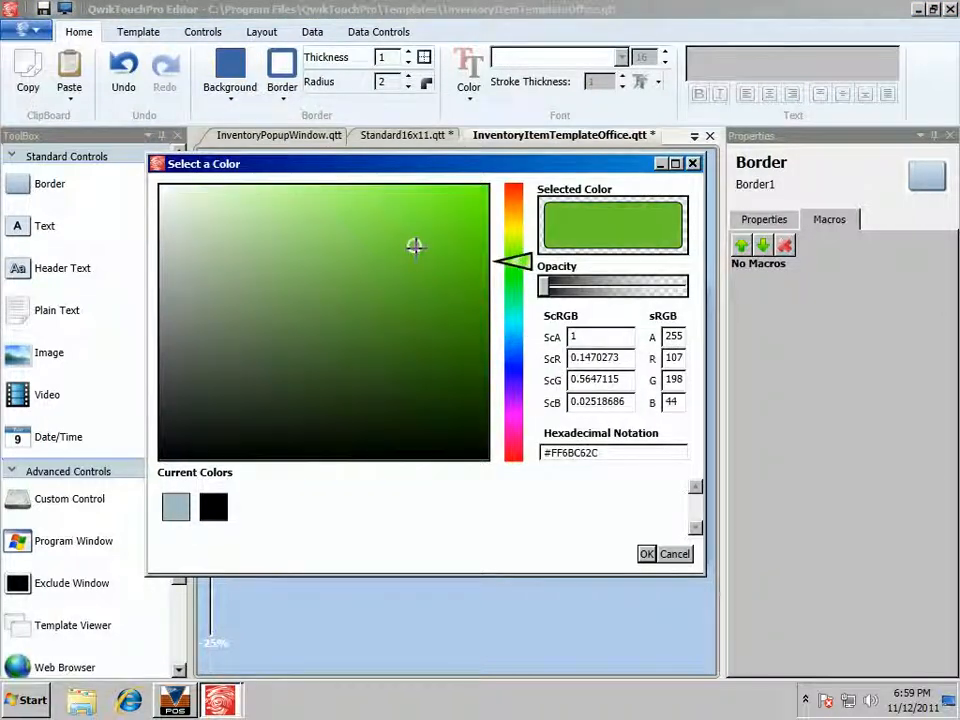
{"action": "left_click", "coordinate": [646, 554]}
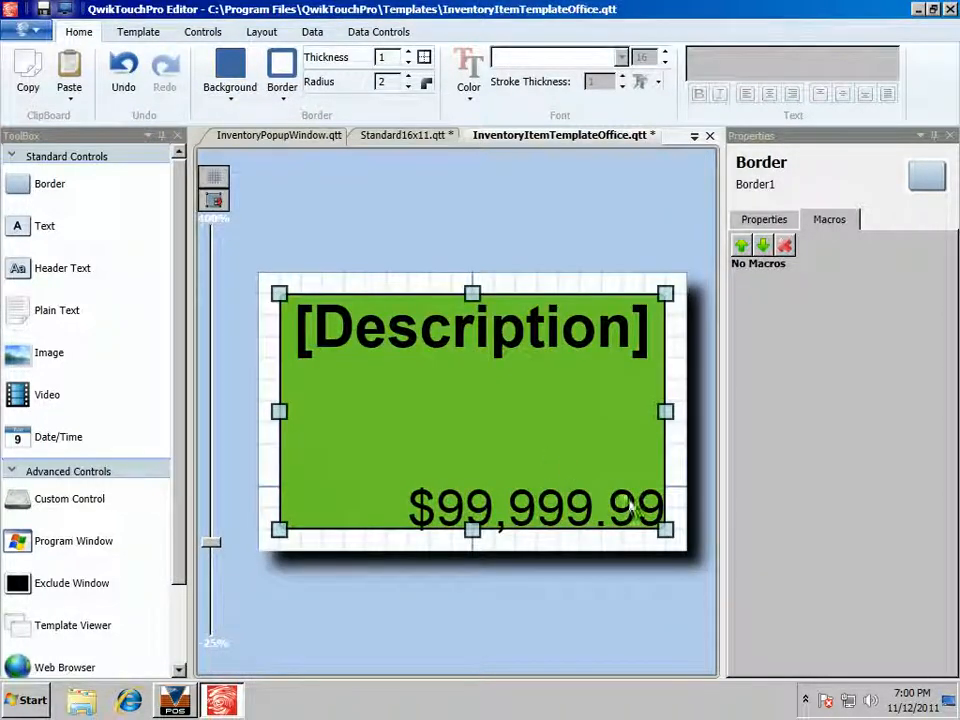
Step: Narrow the price text so it ends inside the green border, and save InventoryItemTemplateOffice.qtt
{"action": "left_click", "coordinate": [662, 528]}
{"action": "left_click_drag", "start_coordinate": [662, 529], "coordinate": [641, 529]}
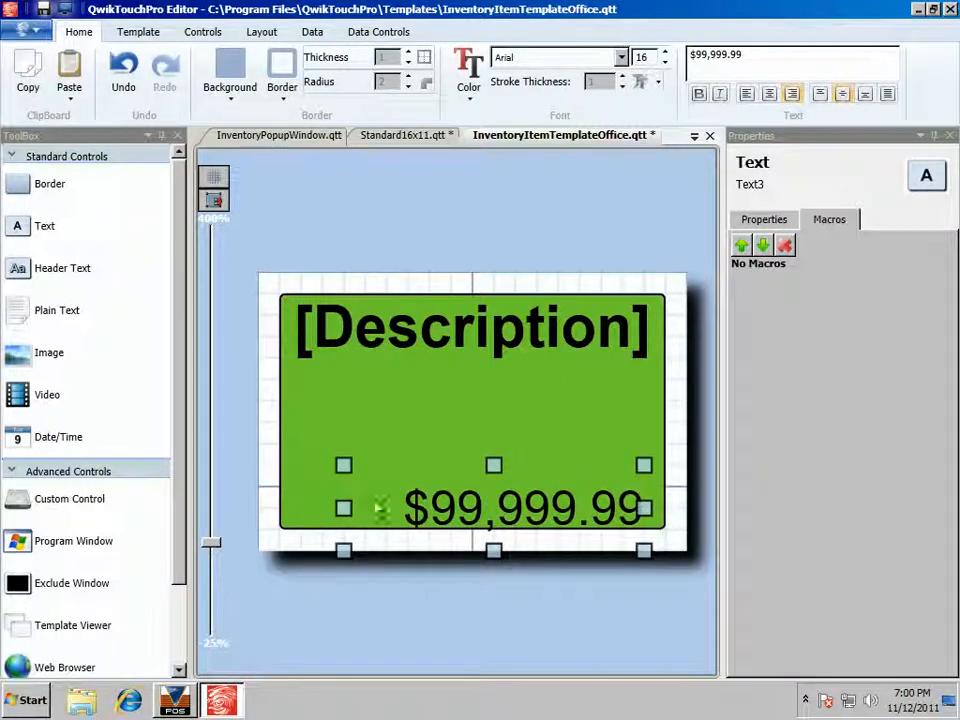
{"action": "left_click", "coordinate": [42, 10]}
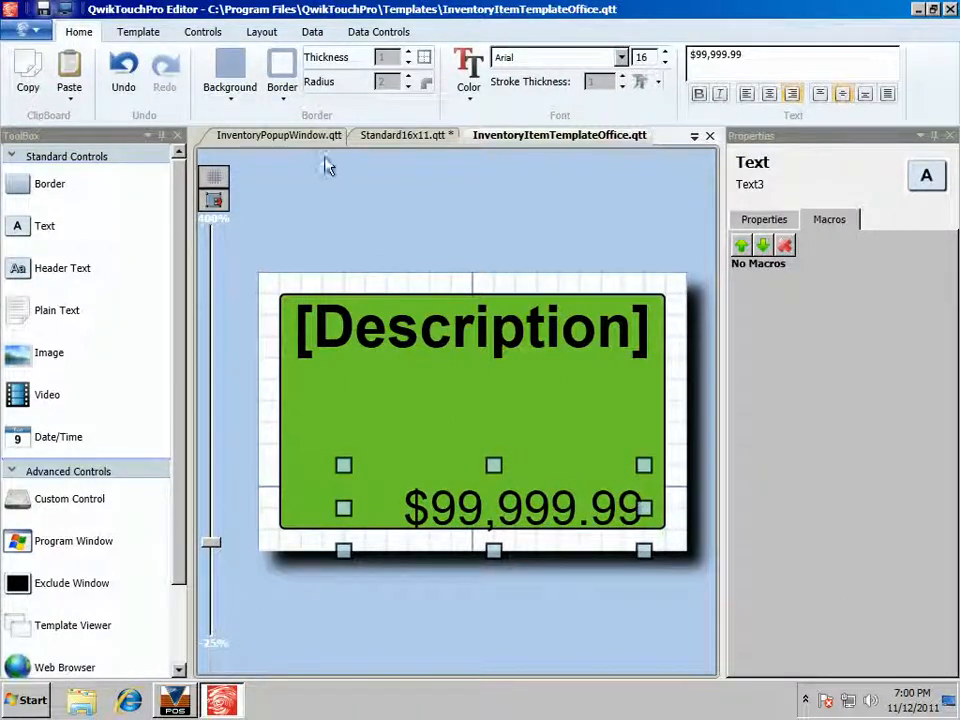
Step: In InventoryPopupWindow.qtt, define a conditional template rule for the InventoryList DataView where Department = OFF
{"action": "left_click", "coordinate": [316, 135]}
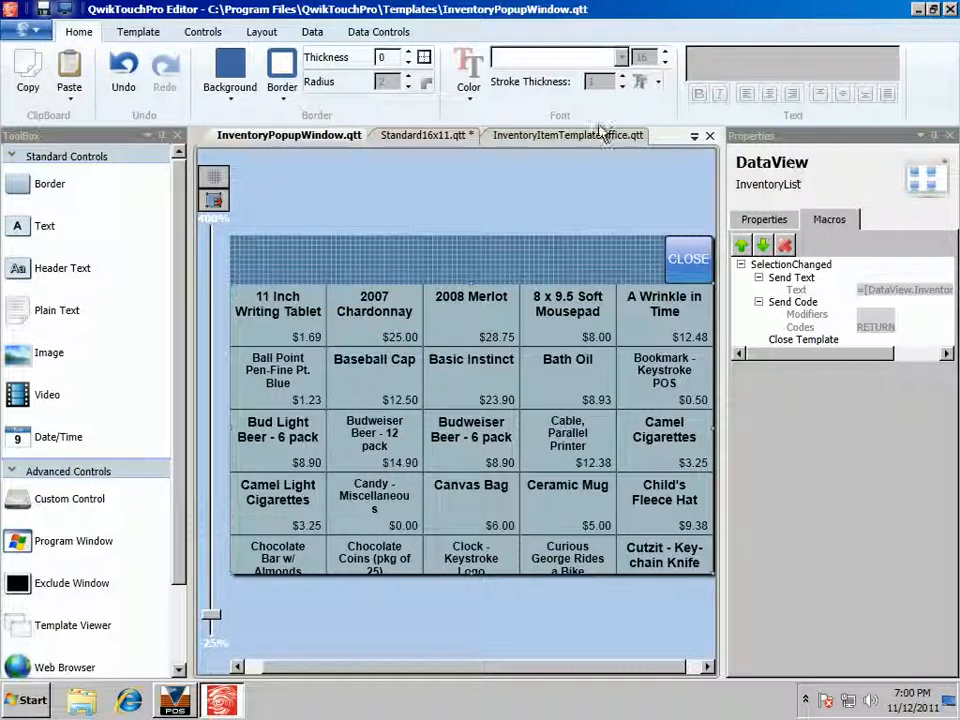
{"action": "left_click", "coordinate": [368, 32]}
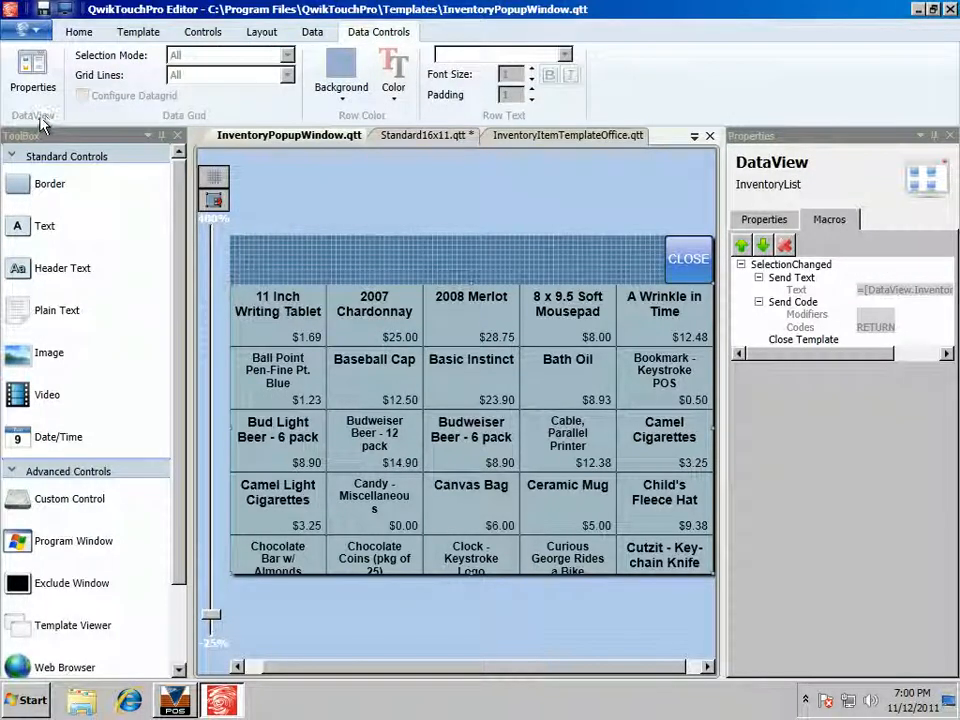
{"action": "left_click", "coordinate": [33, 75]}
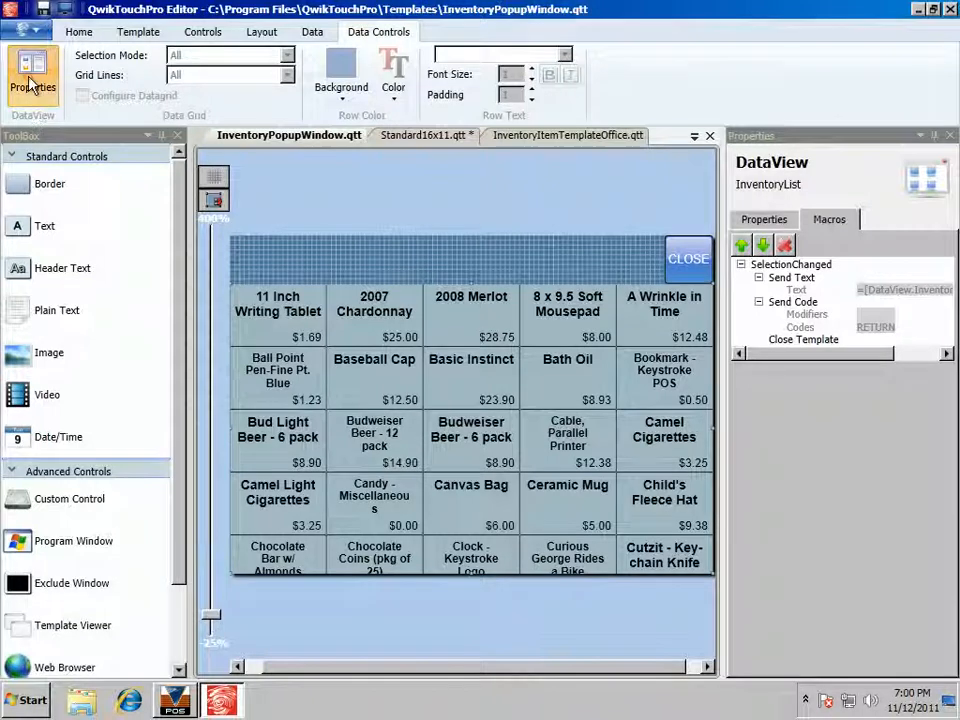
{"action": "left_click_drag", "start_coordinate": [387, 167], "coordinate": [533, 187]}
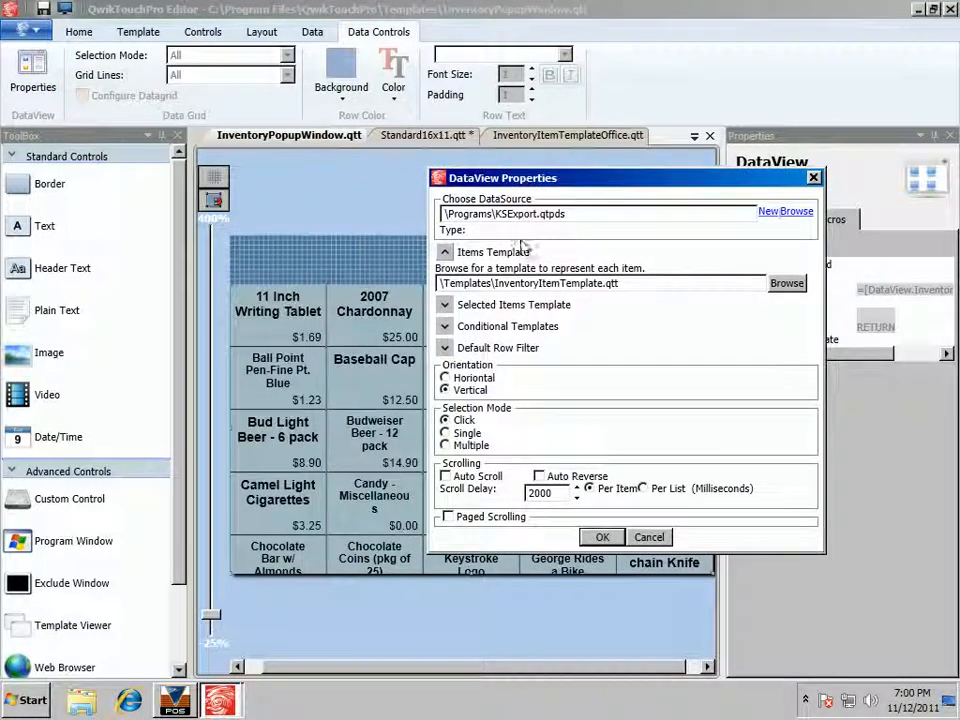
{"action": "left_click", "coordinate": [446, 328]}
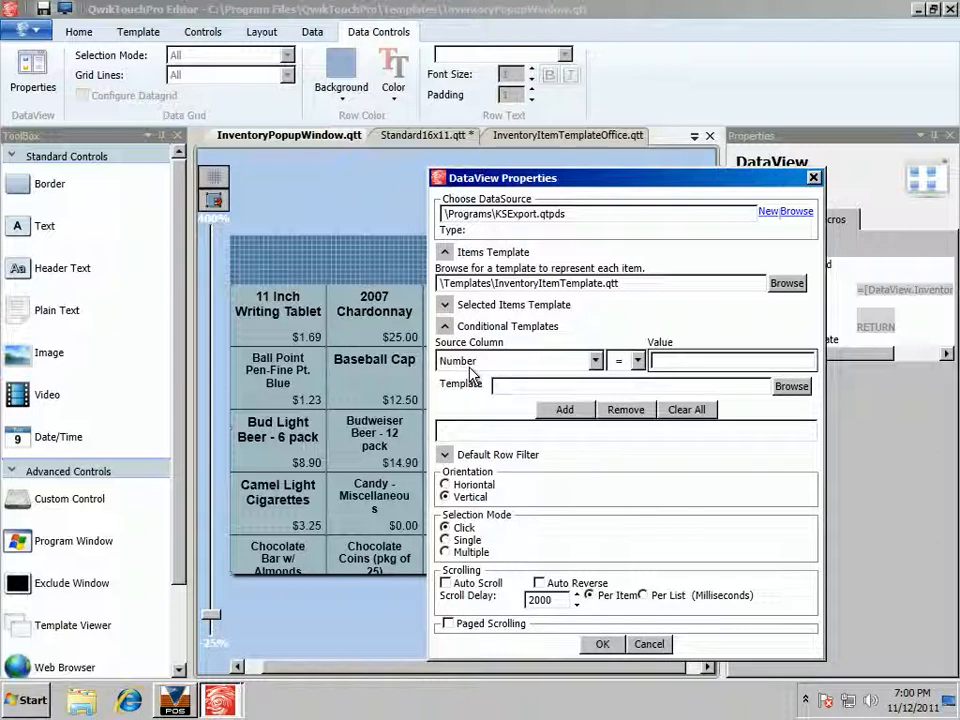
{"action": "left_click", "coordinate": [551, 360]}
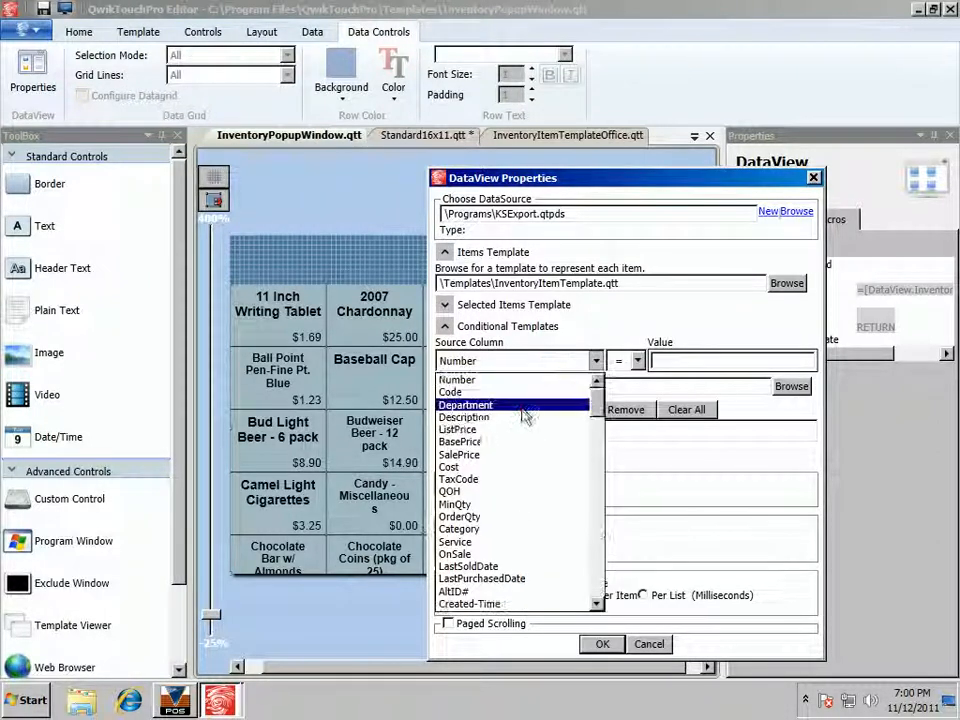
{"action": "left_click", "coordinate": [522, 404]}
{"action": "left_click", "coordinate": [688, 361]}
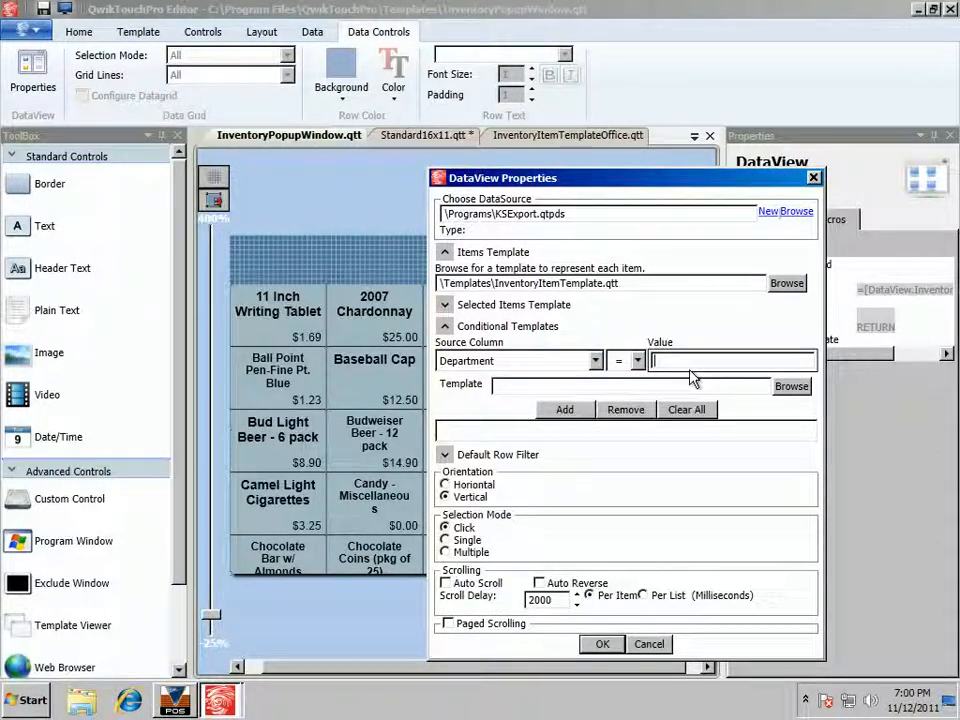
{"action": "type", "text": "Of"}
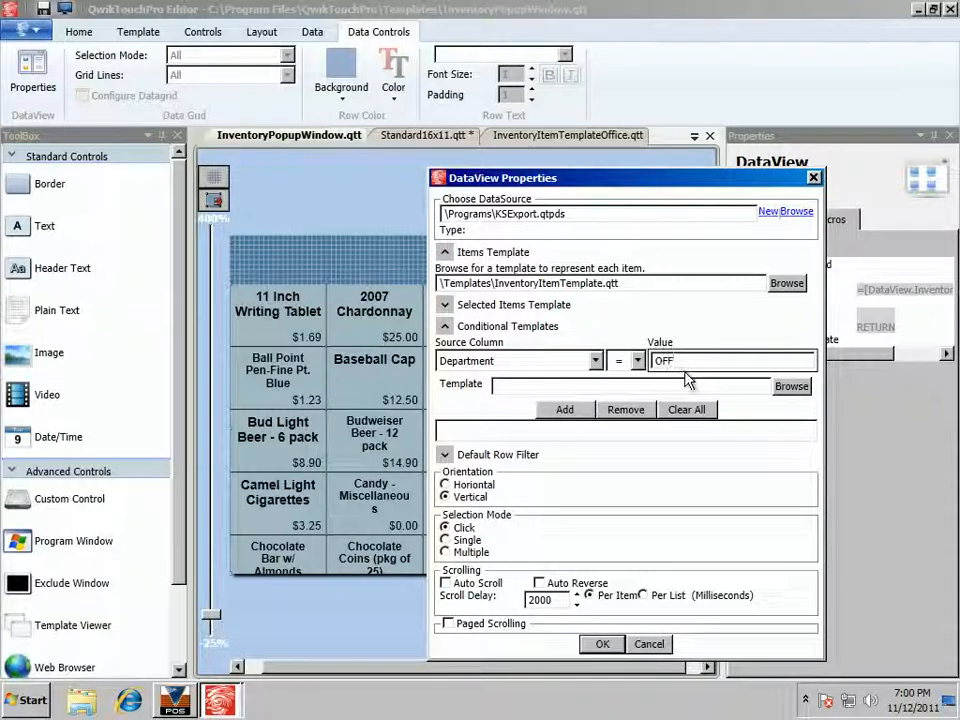
Step: Assign InventoryItemTemplateOffice.qtt to the Department = OFF condition, add it to the conditional templates, and apply the DataView properties
{"action": "left_click", "coordinate": [791, 388]}
{"action": "left_click", "coordinate": [603, 374]}
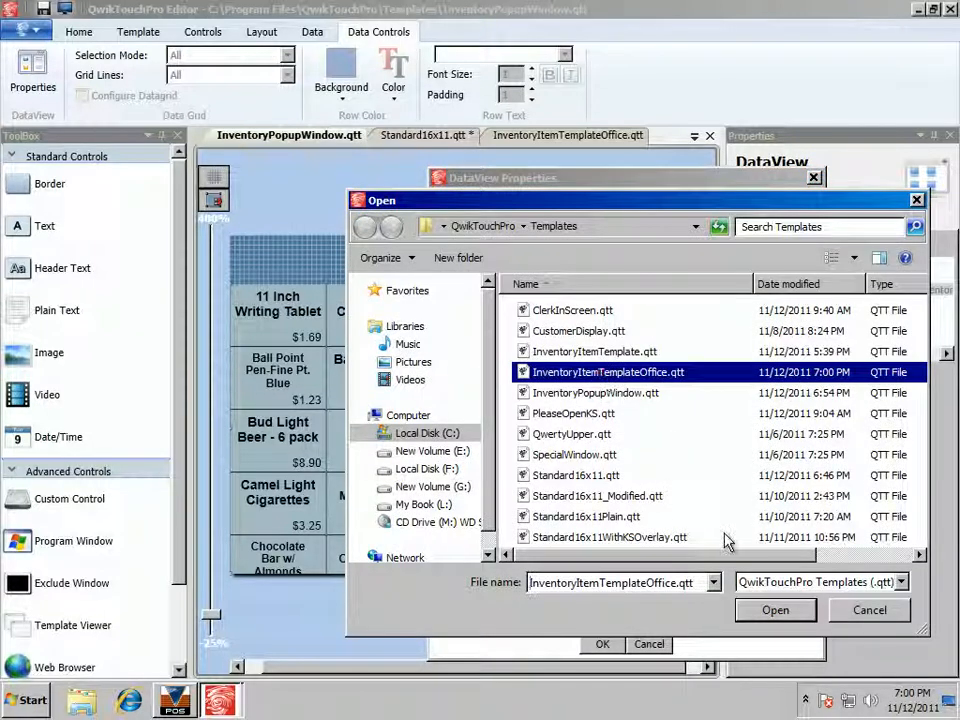
{"action": "left_click", "coordinate": [776, 610]}
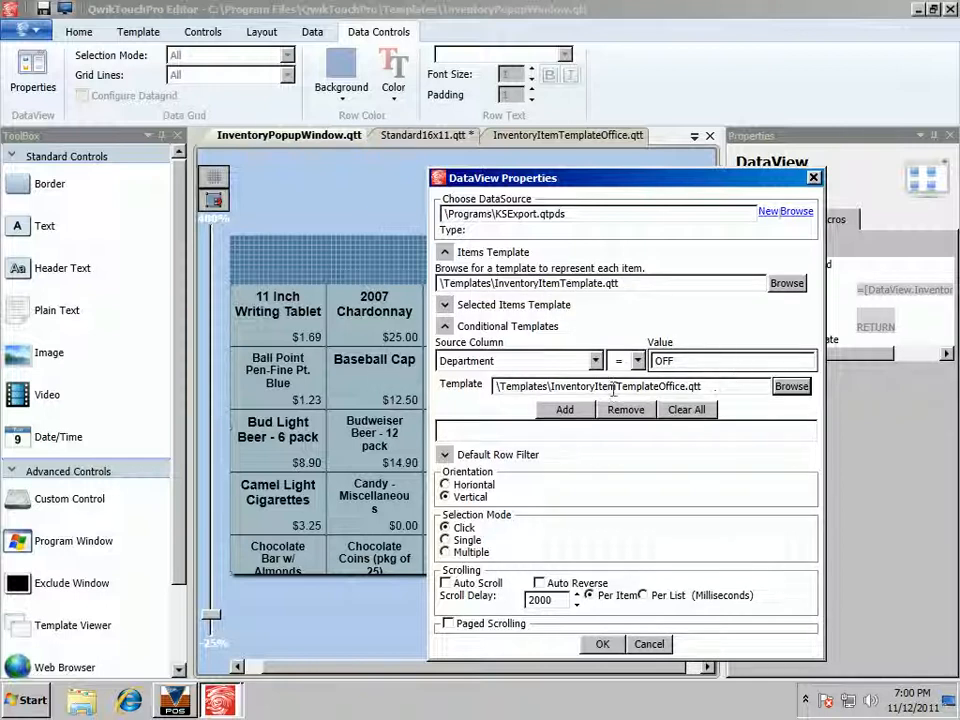
{"action": "left_click", "coordinate": [563, 409]}
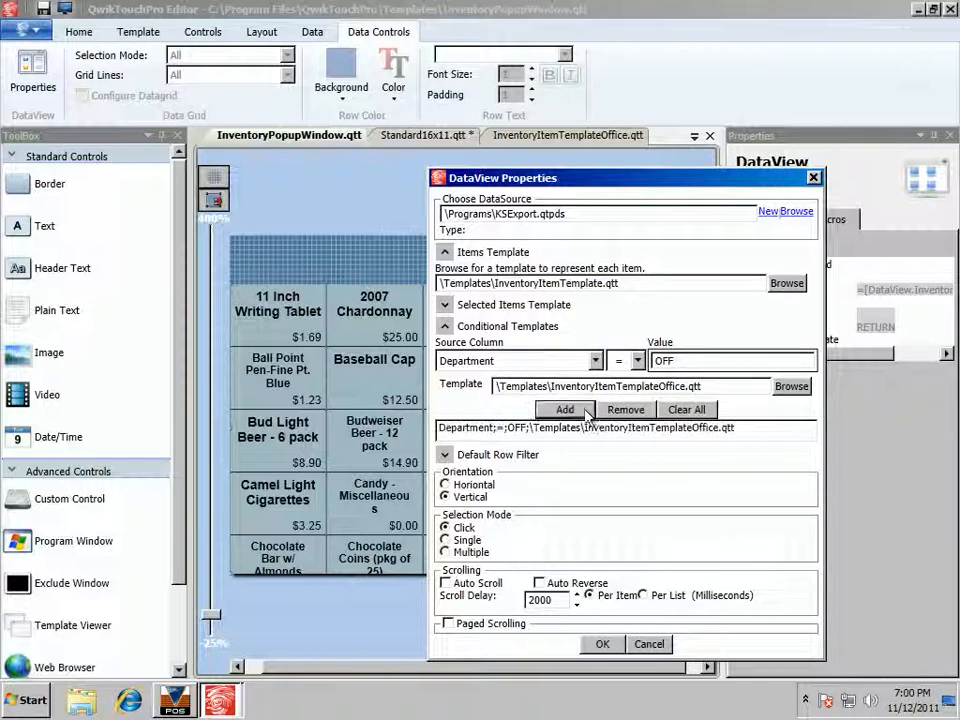
{"action": "left_click", "coordinate": [602, 644]}
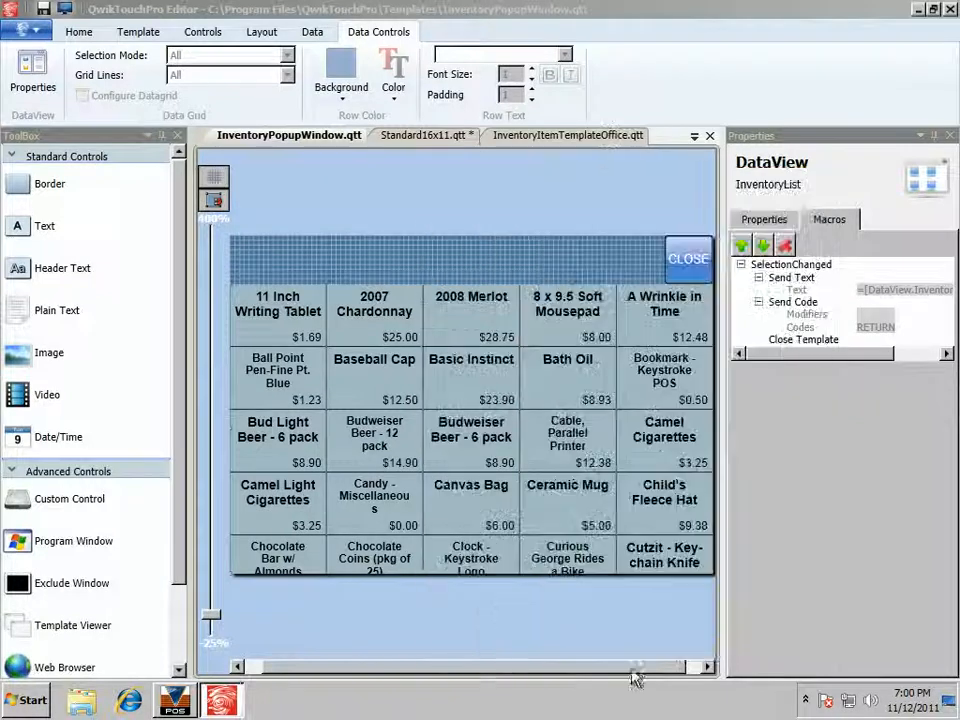
{"action": "left_click", "coordinate": [65, 8]}
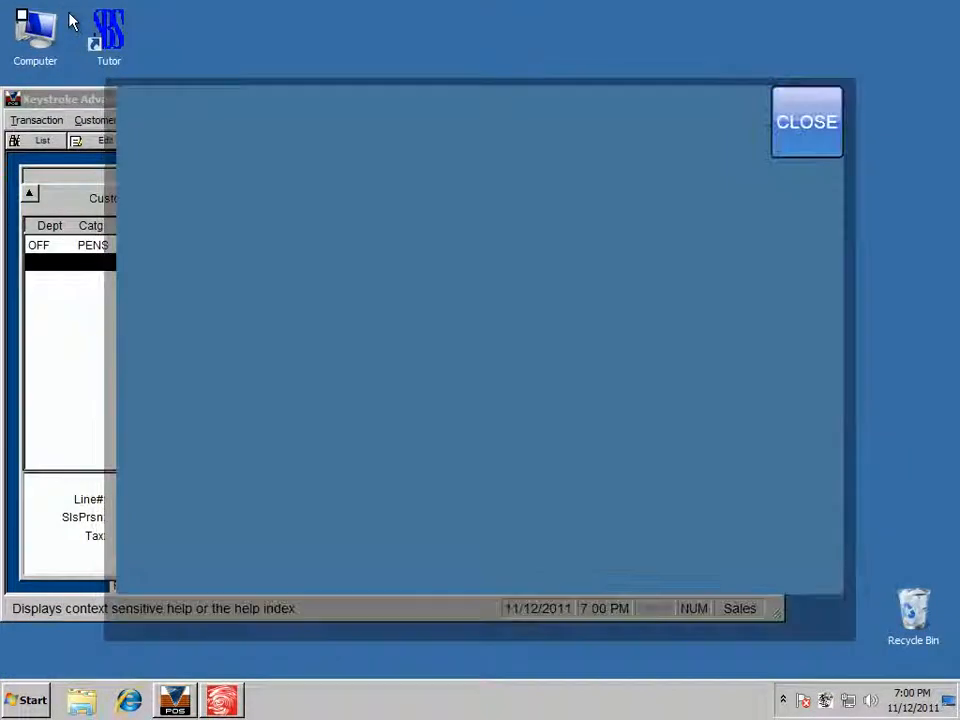
{"action": "left_click", "coordinate": [808, 131]}
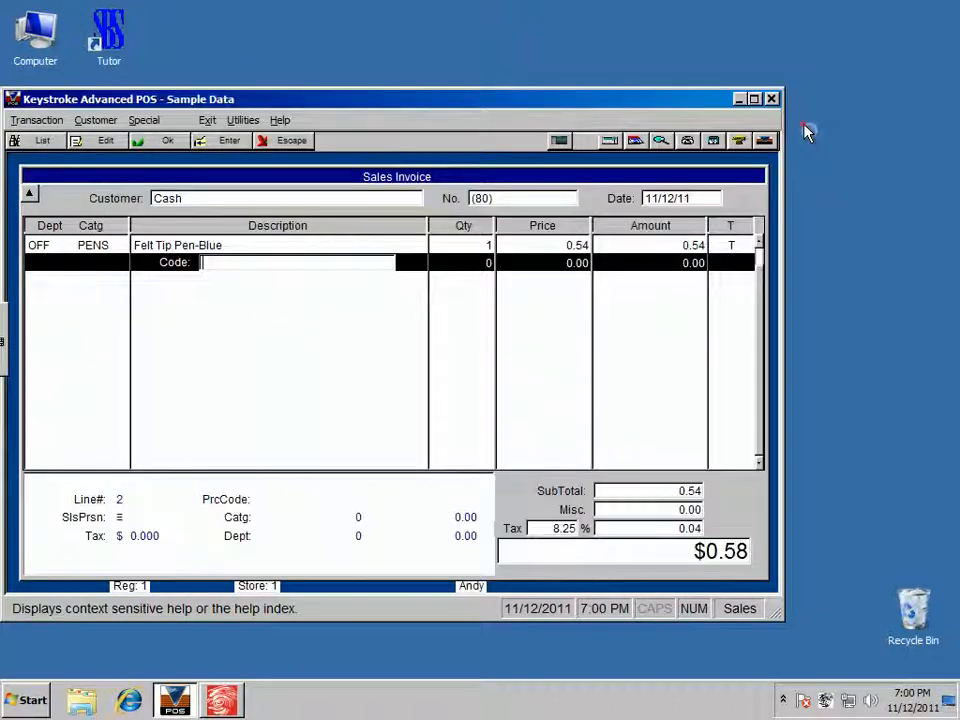
{"action": "right_click", "coordinate": [822, 705]}
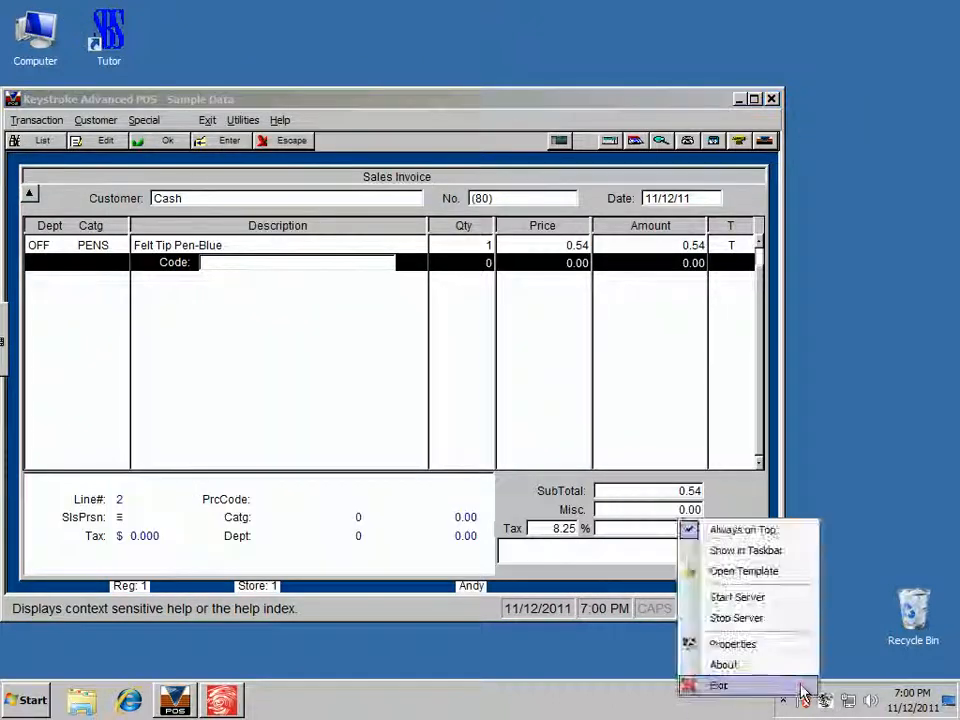
{"action": "left_click", "coordinate": [803, 688]}
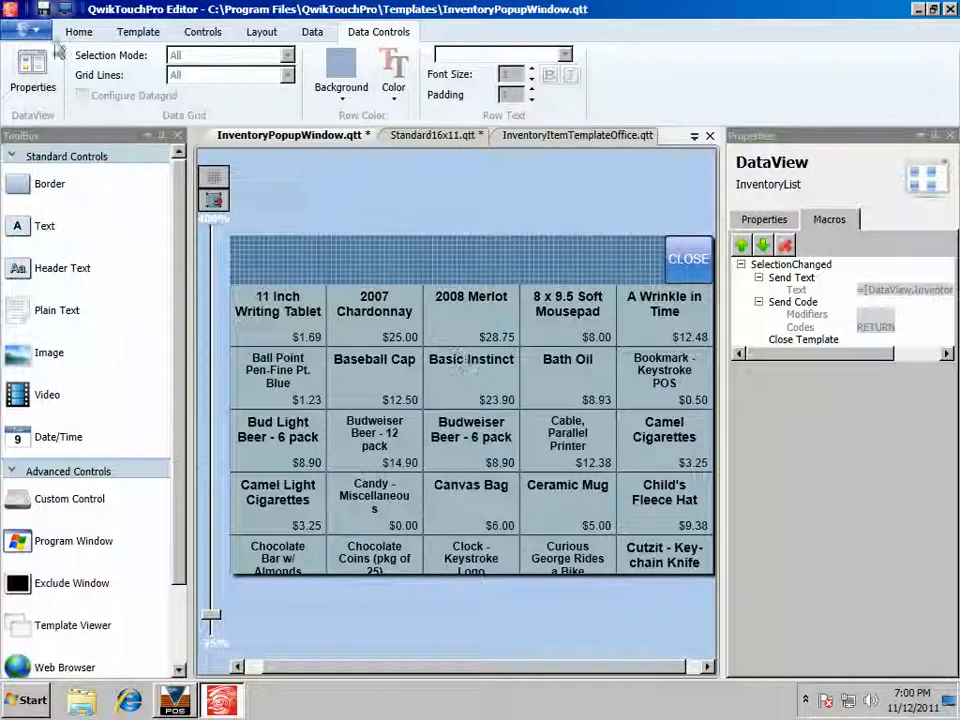
Step: Run the Standard16x11.qtt template and display the inventory popup for the PROMO department, followed by OFFICE
{"action": "left_click", "coordinate": [445, 136]}
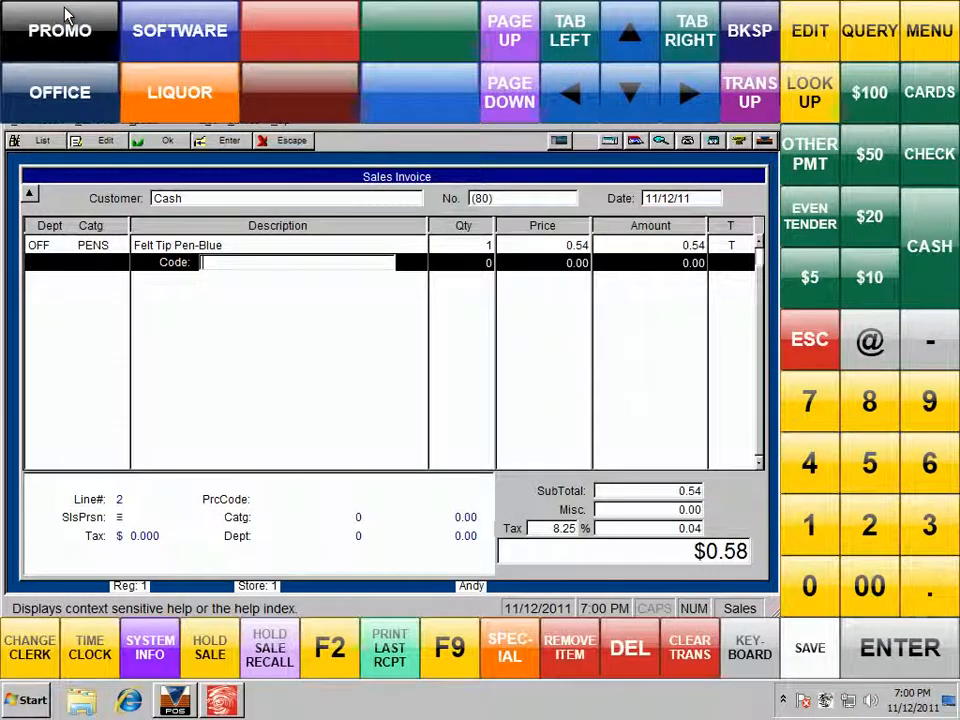
{"action": "left_click", "coordinate": [29, 36]}
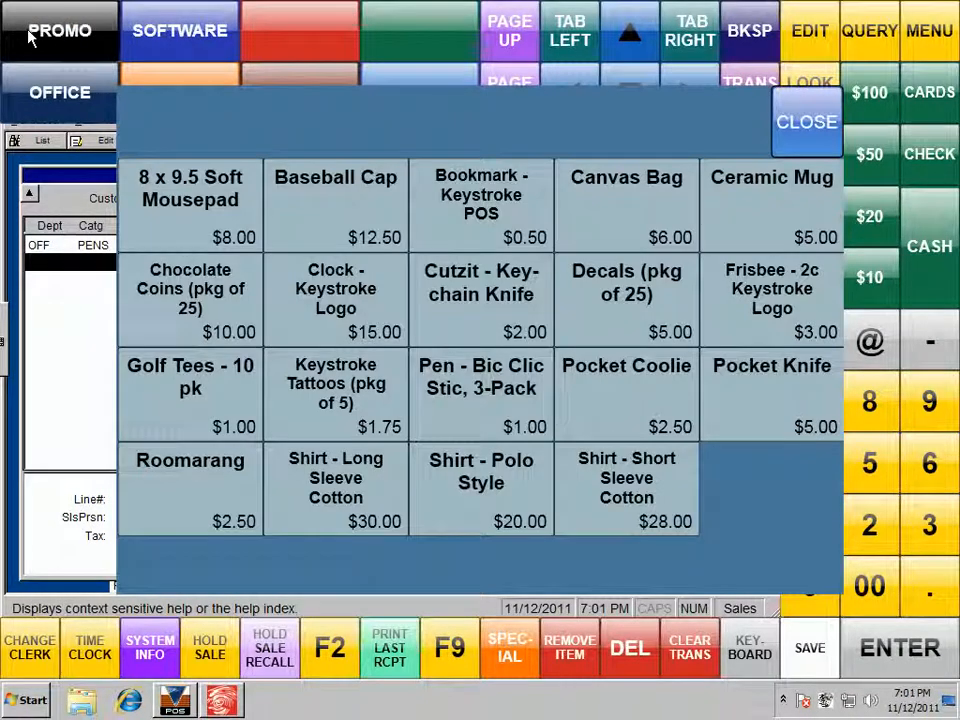
{"action": "left_click", "coordinate": [42, 84]}
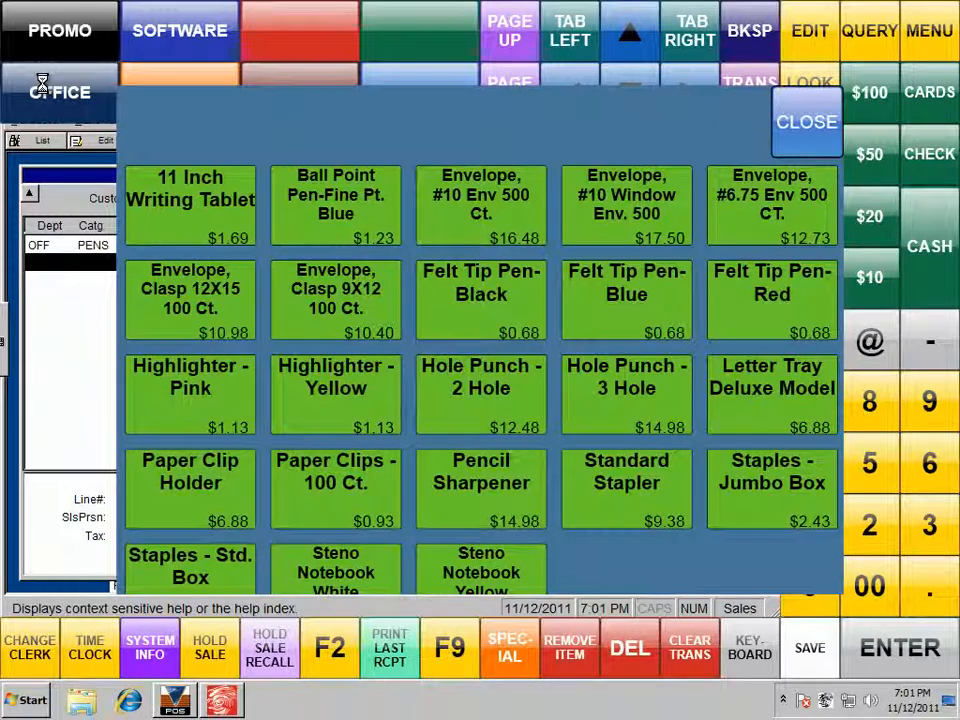
Step: Try scrolling through the green OFFICE items in the popup, and close it
{"action": "left_click_drag", "start_coordinate": [356, 385], "coordinate": [383, 464]}
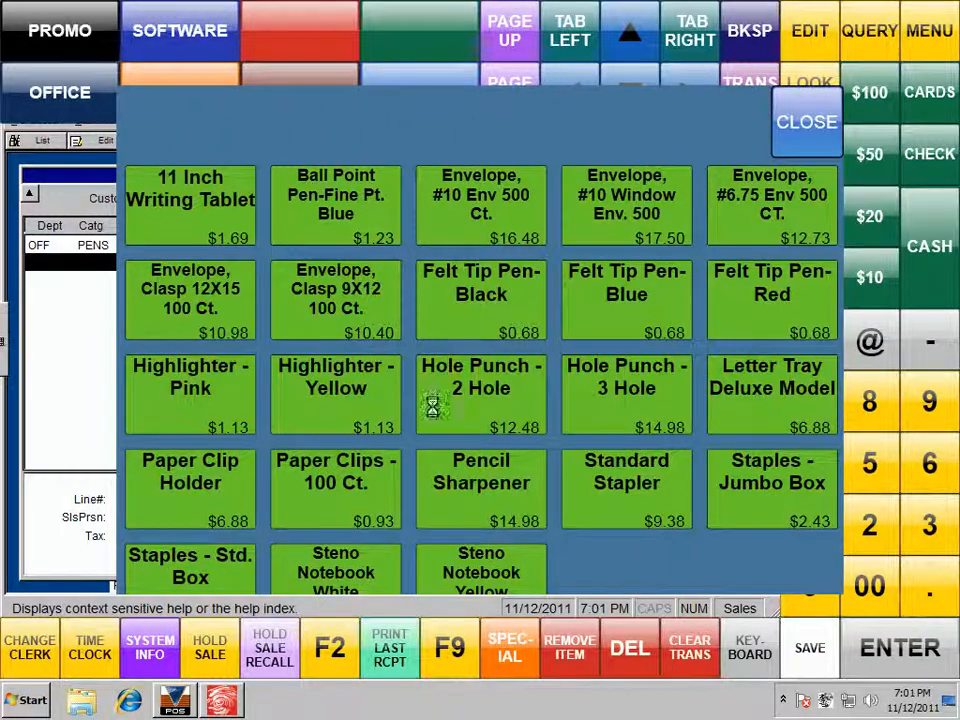
{"action": "left_click_drag", "start_coordinate": [430, 402], "coordinate": [317, 467]}
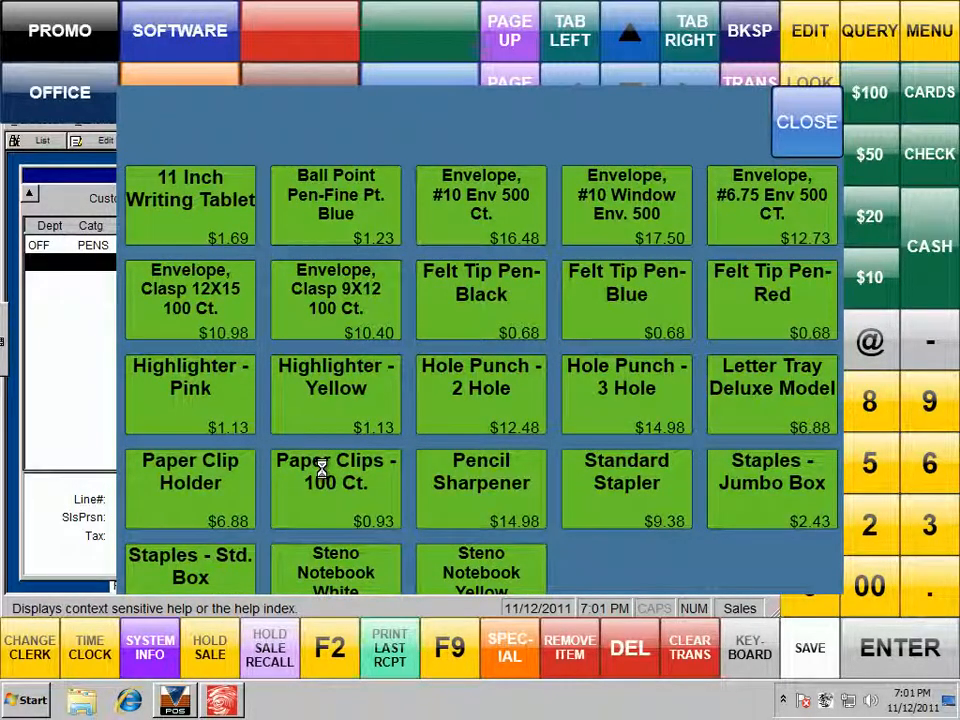
{"action": "left_click_drag", "start_coordinate": [496, 308], "coordinate": [453, 469]}
{"action": "left_click", "coordinate": [827, 136]}
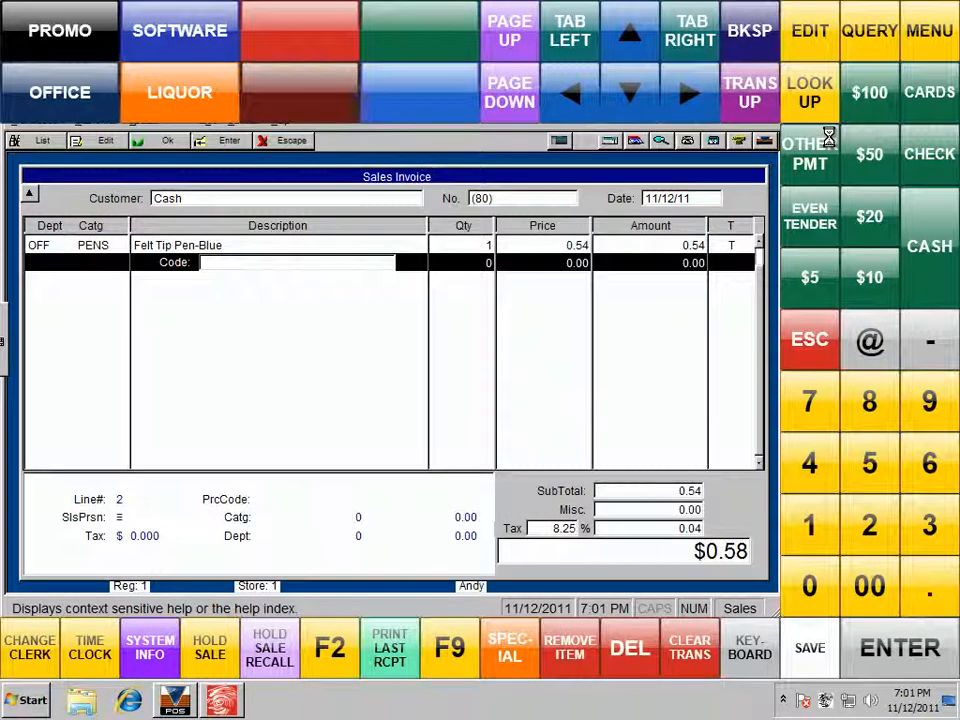